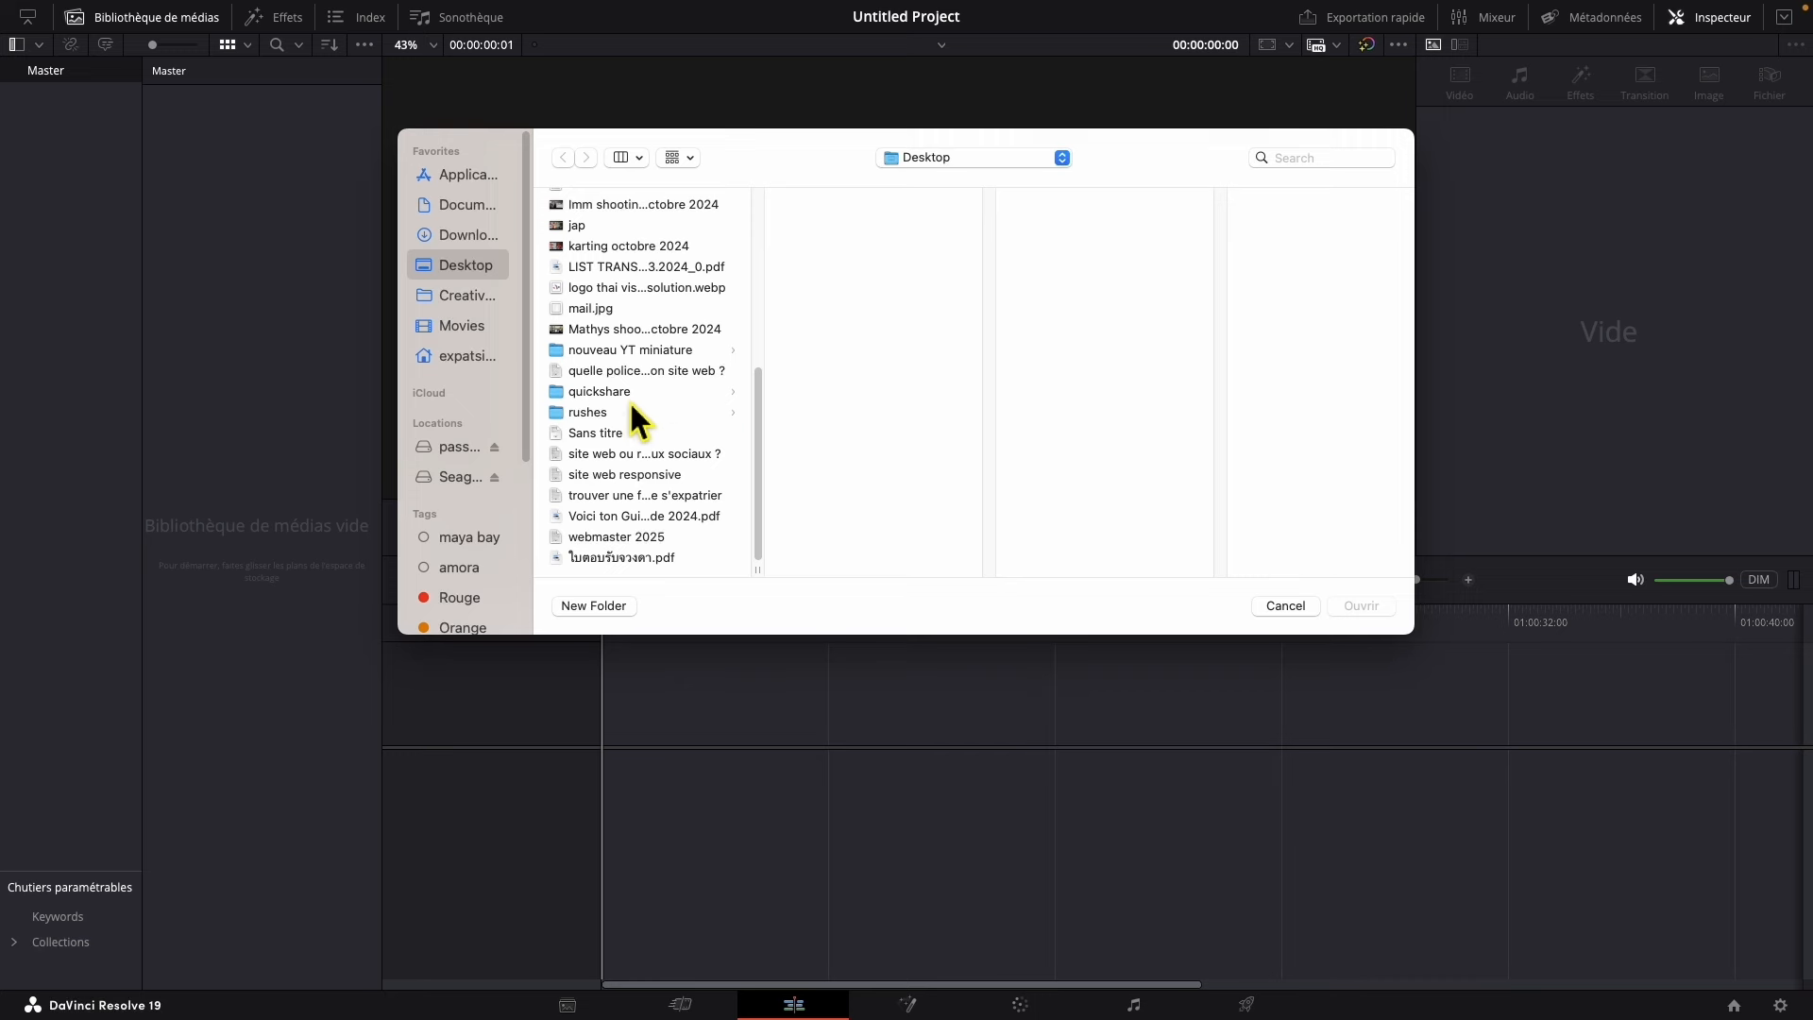
Step: Import FB.png and temple chiang khan bouddha.mov from the rushes folder into the media library
left_click(625, 412)
left_click(879, 266)
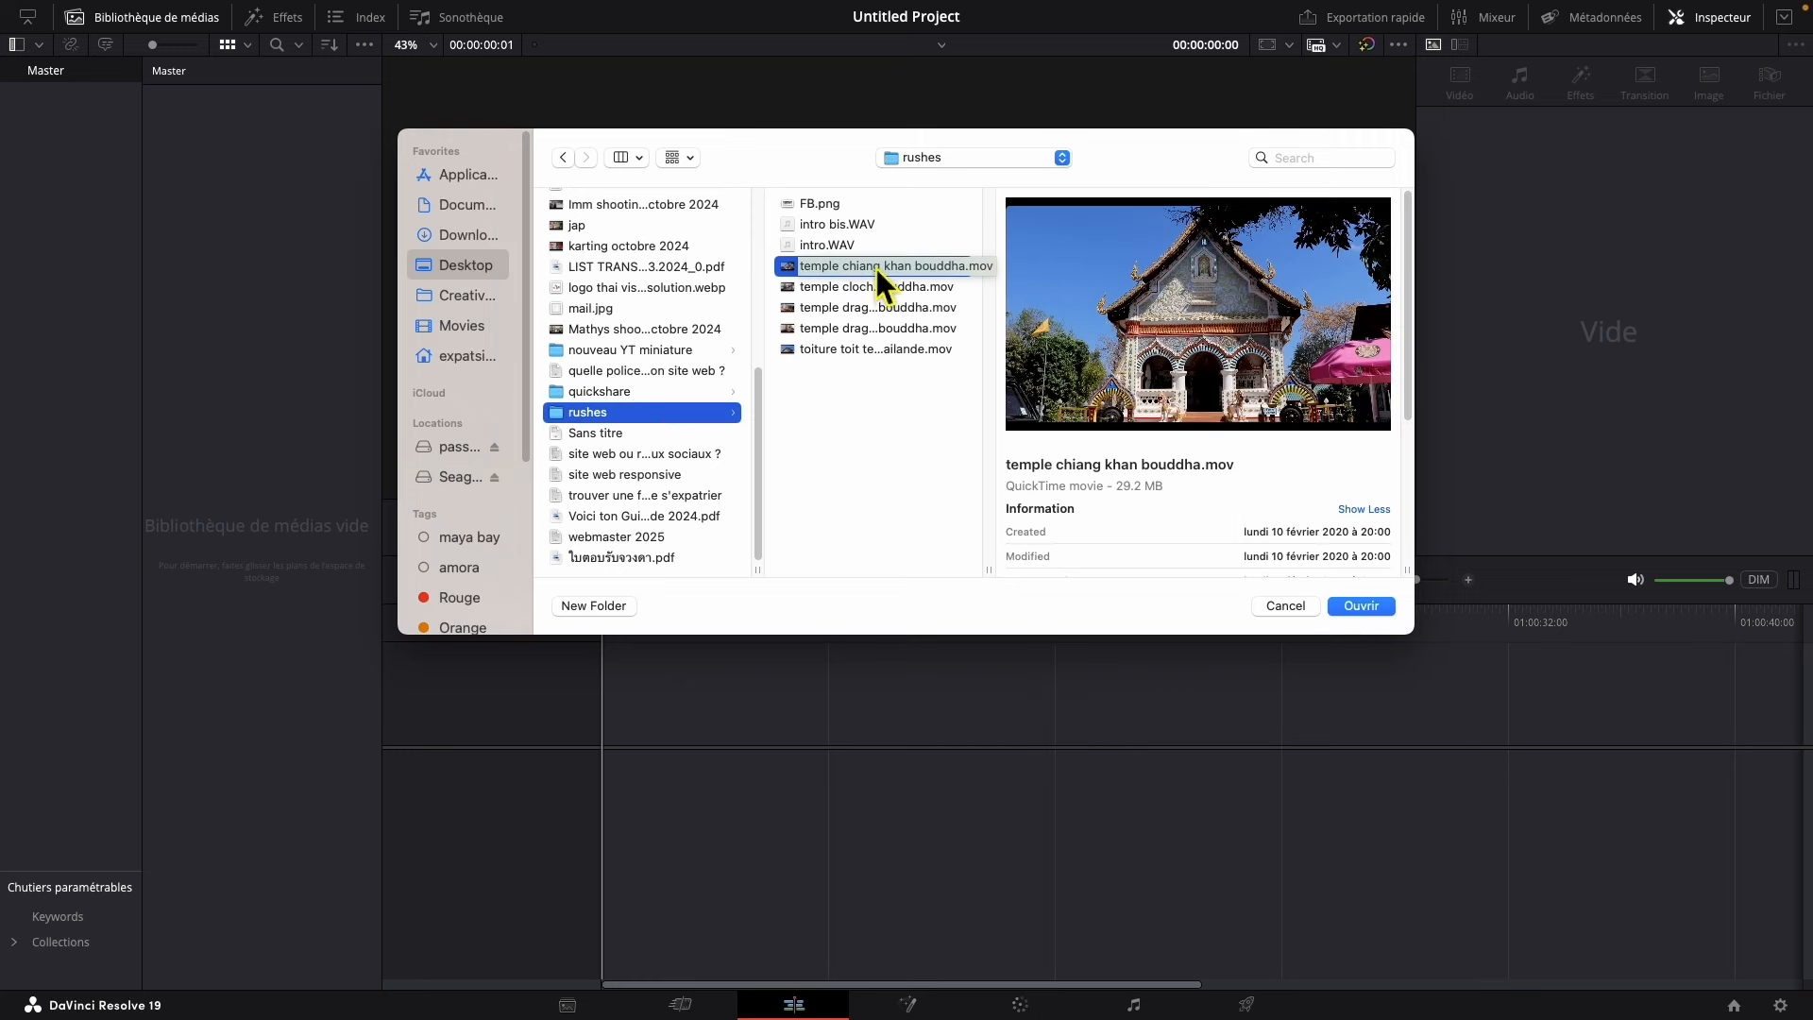
left_click(847, 204, "super")
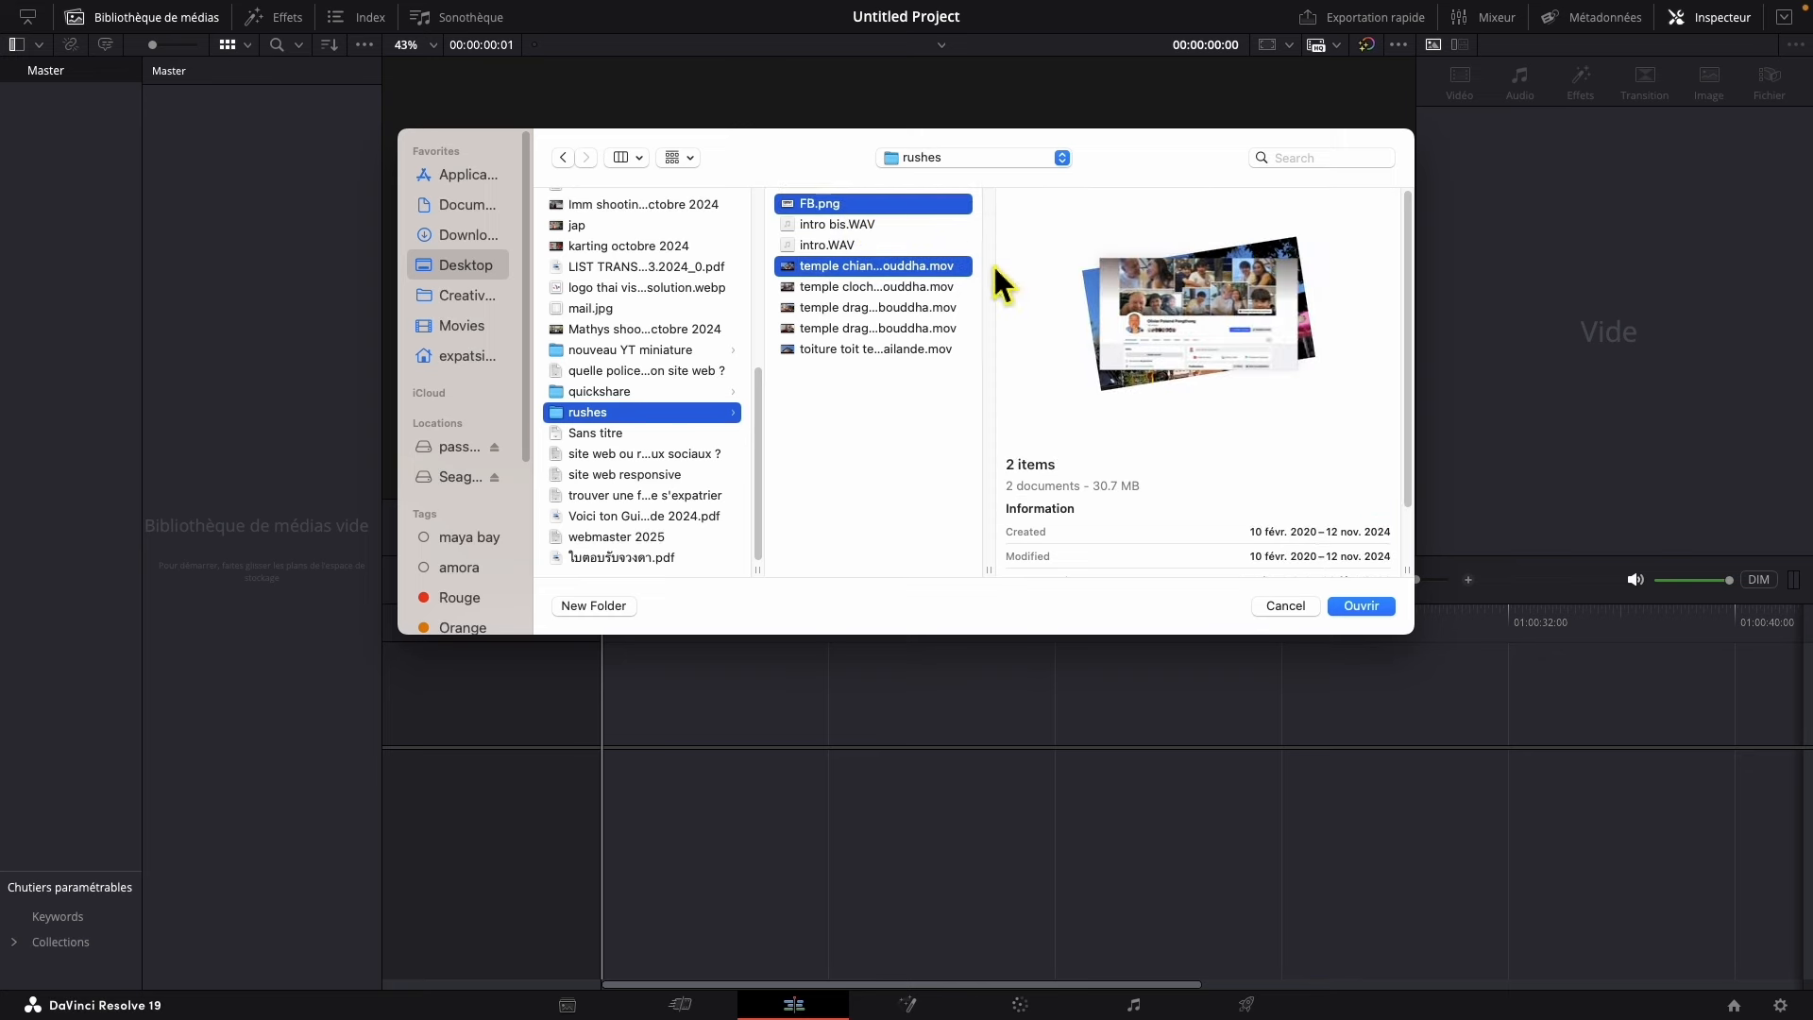
left_click(1360, 606)
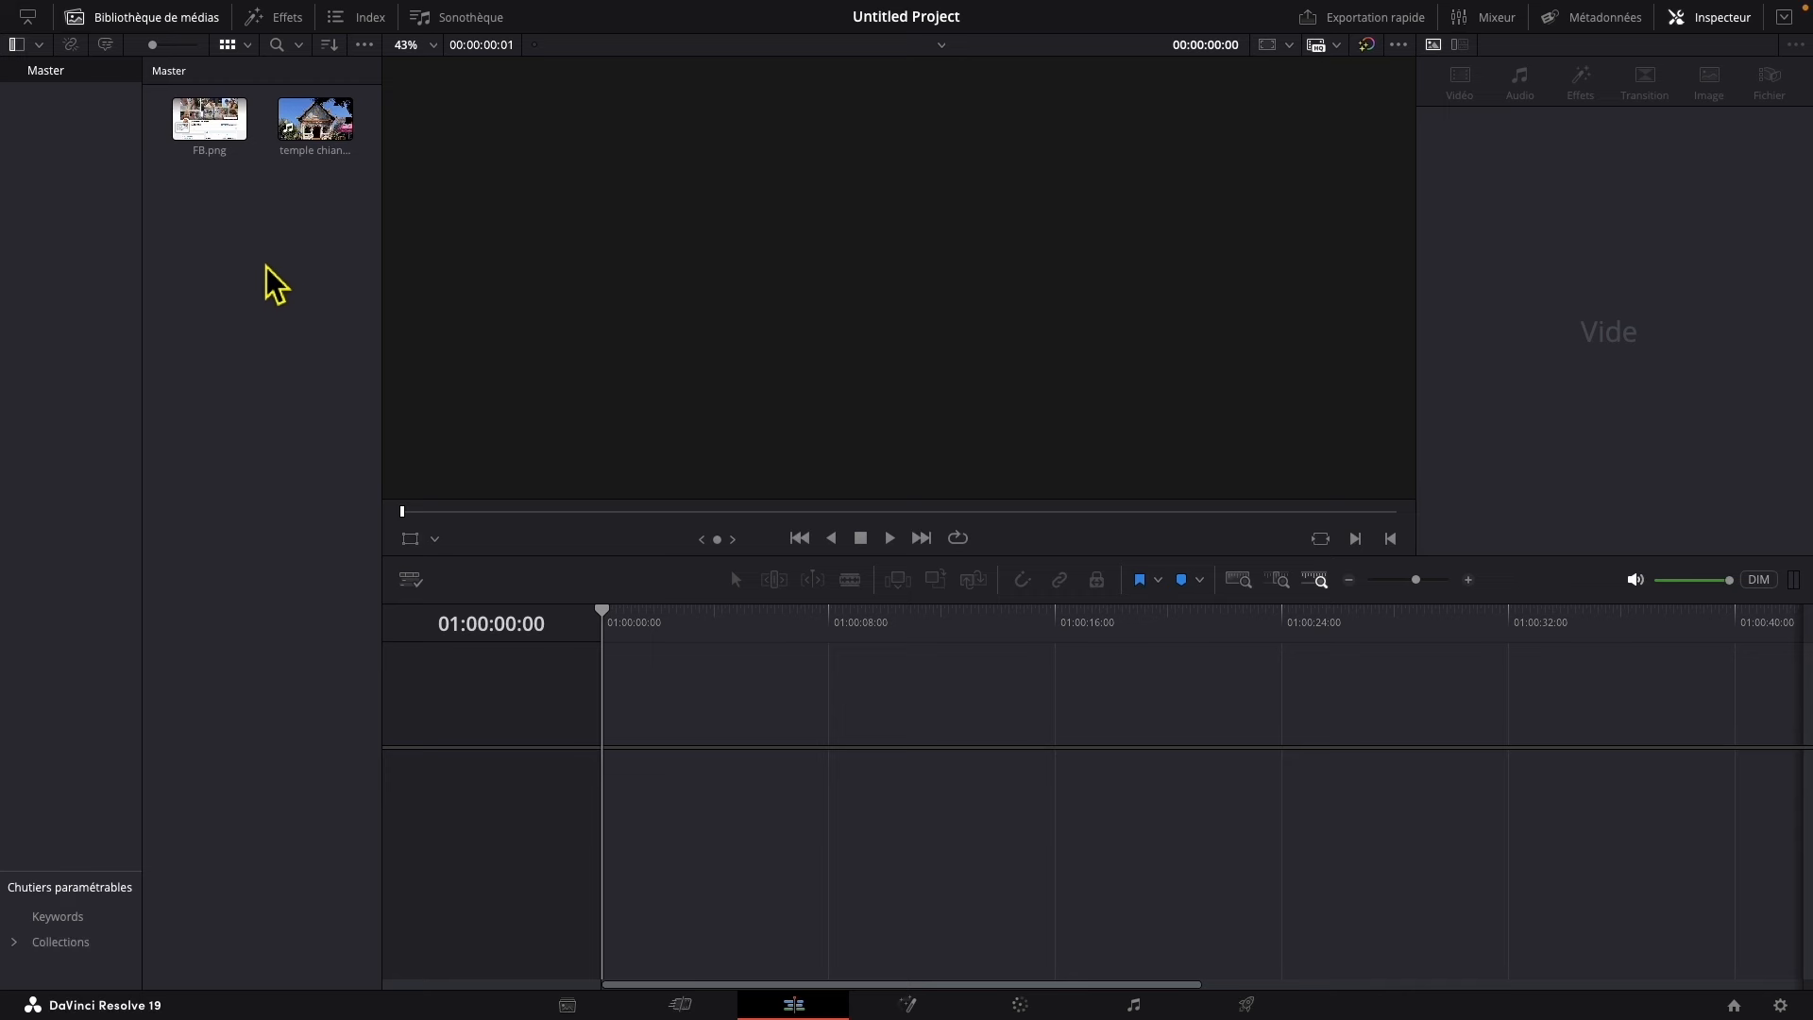
Step: Swap the media library for the effects library, show its generators and collapse the Générateurs, Générateurs Fusion and Stinger Transitions groups
left_click(147, 21)
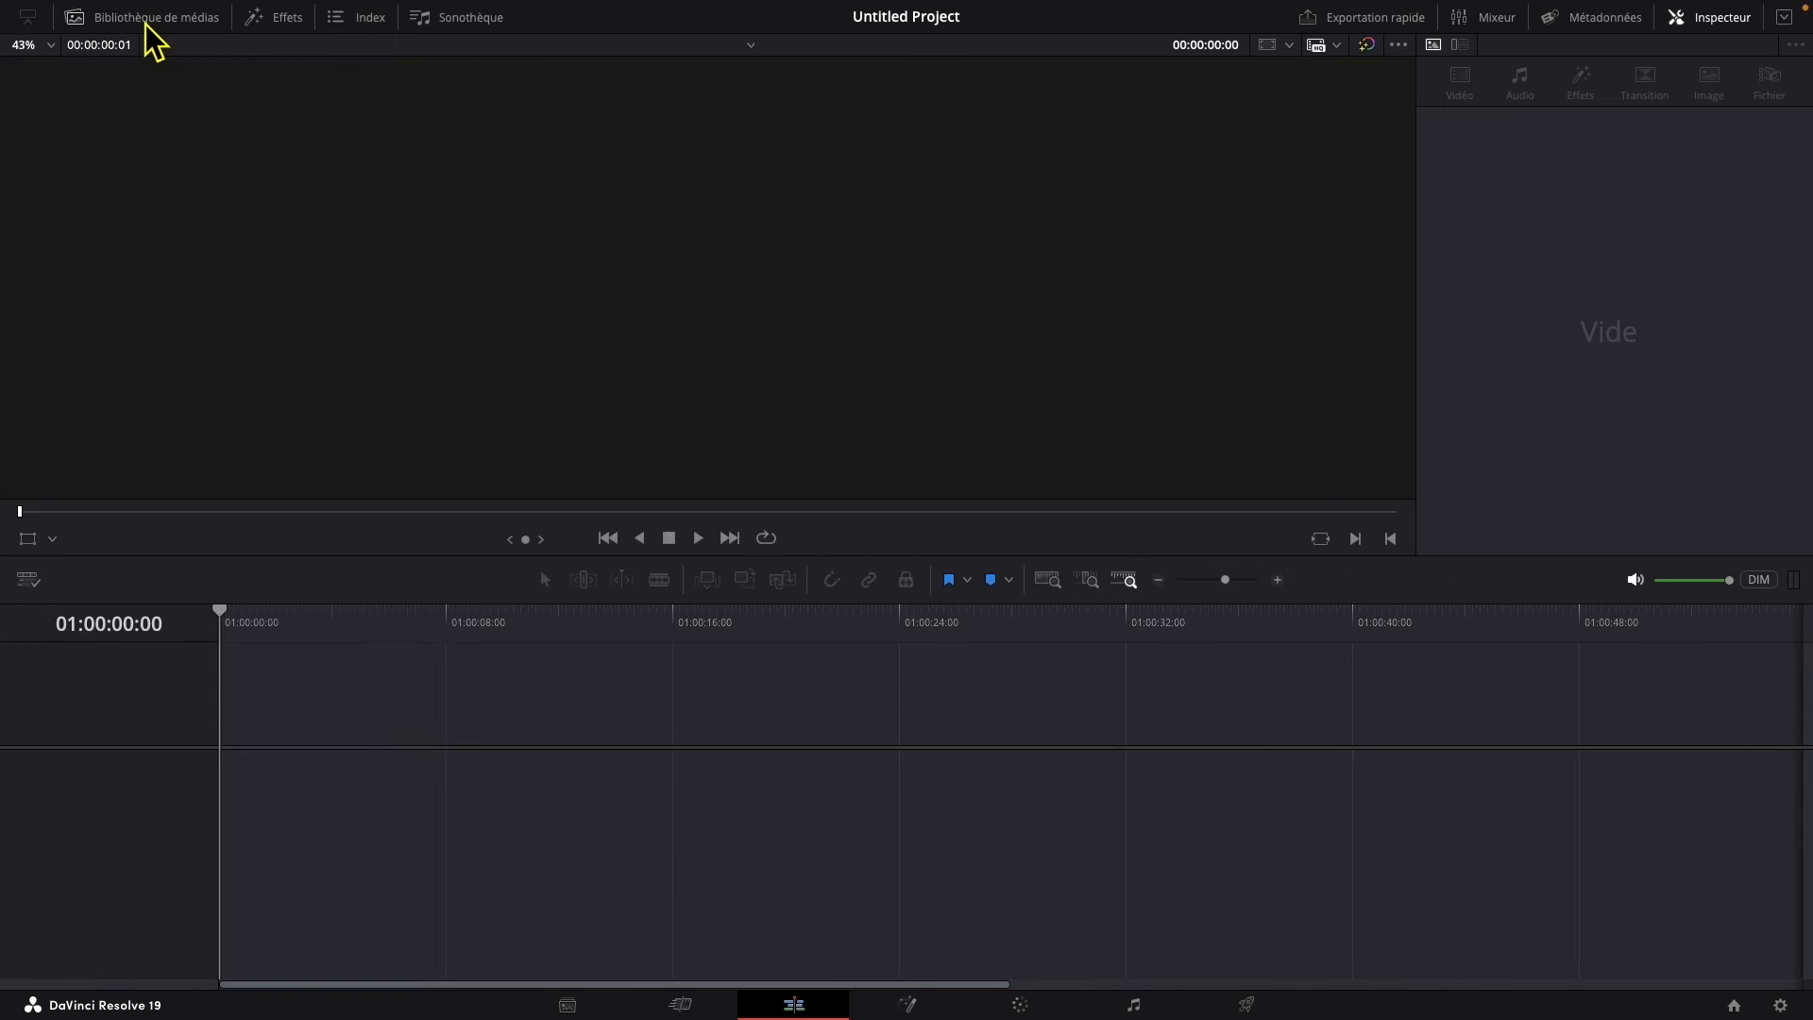
left_click(283, 21)
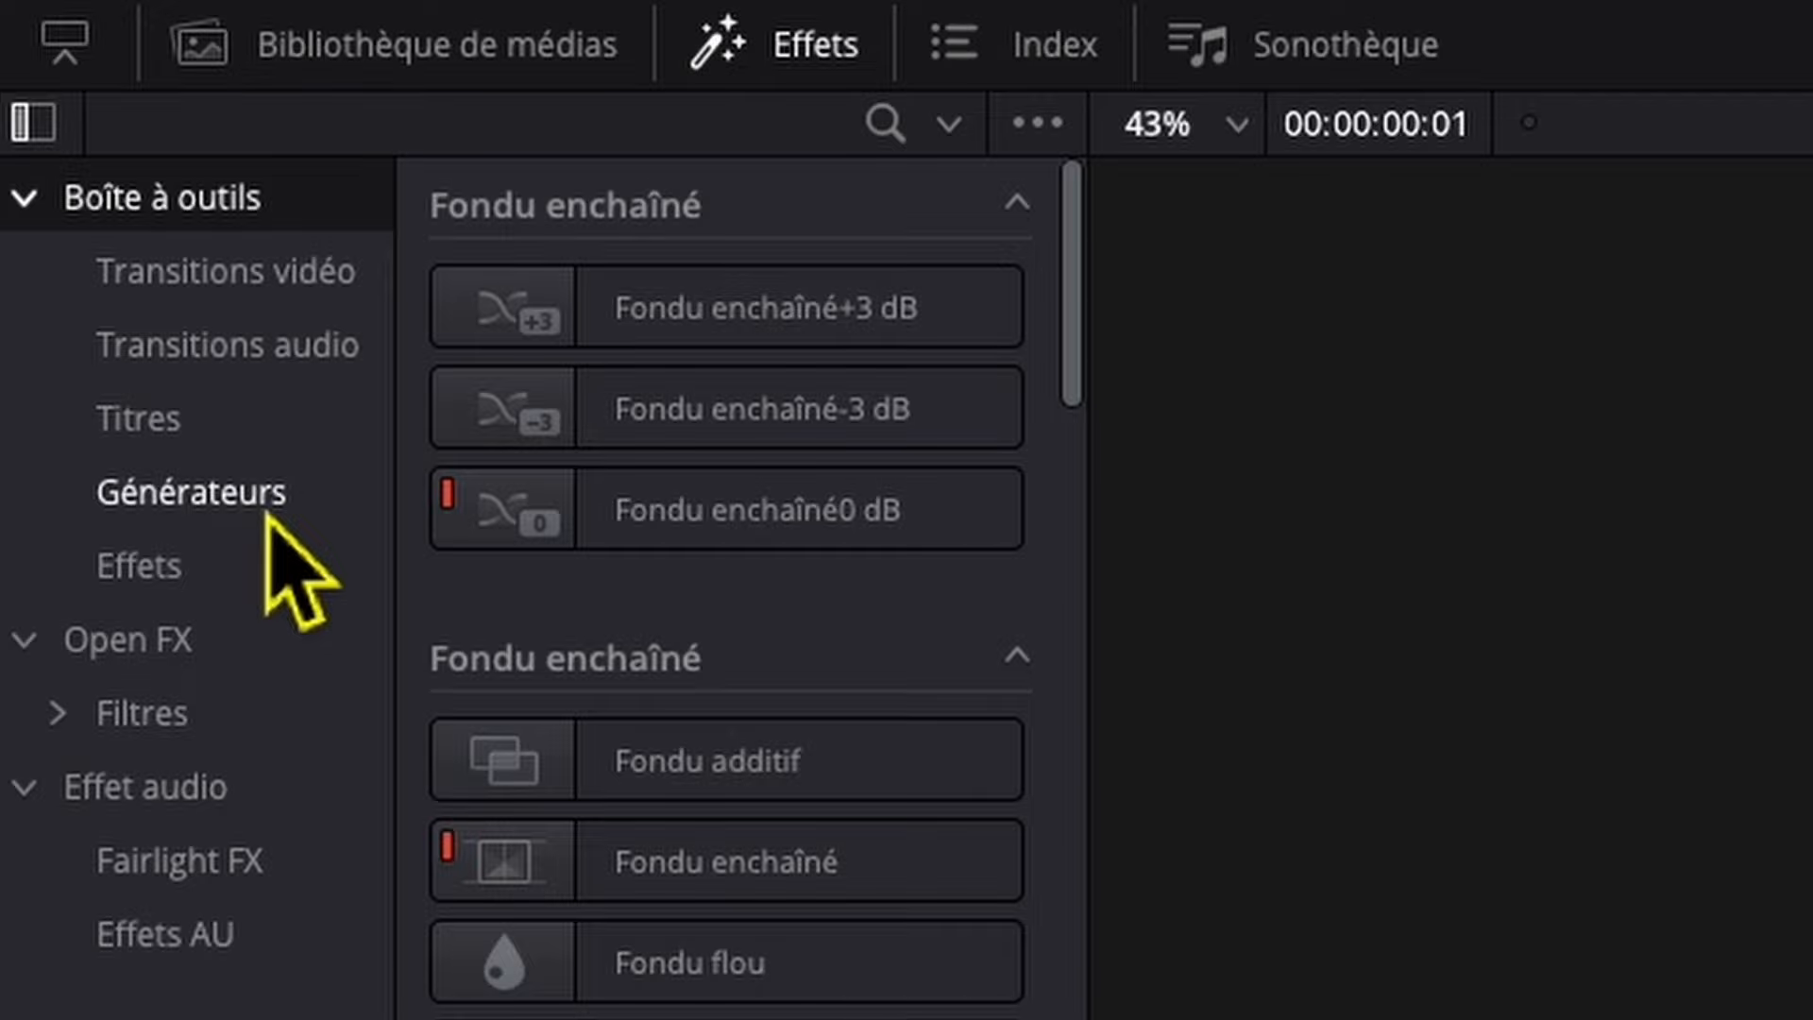
left_click(255, 508)
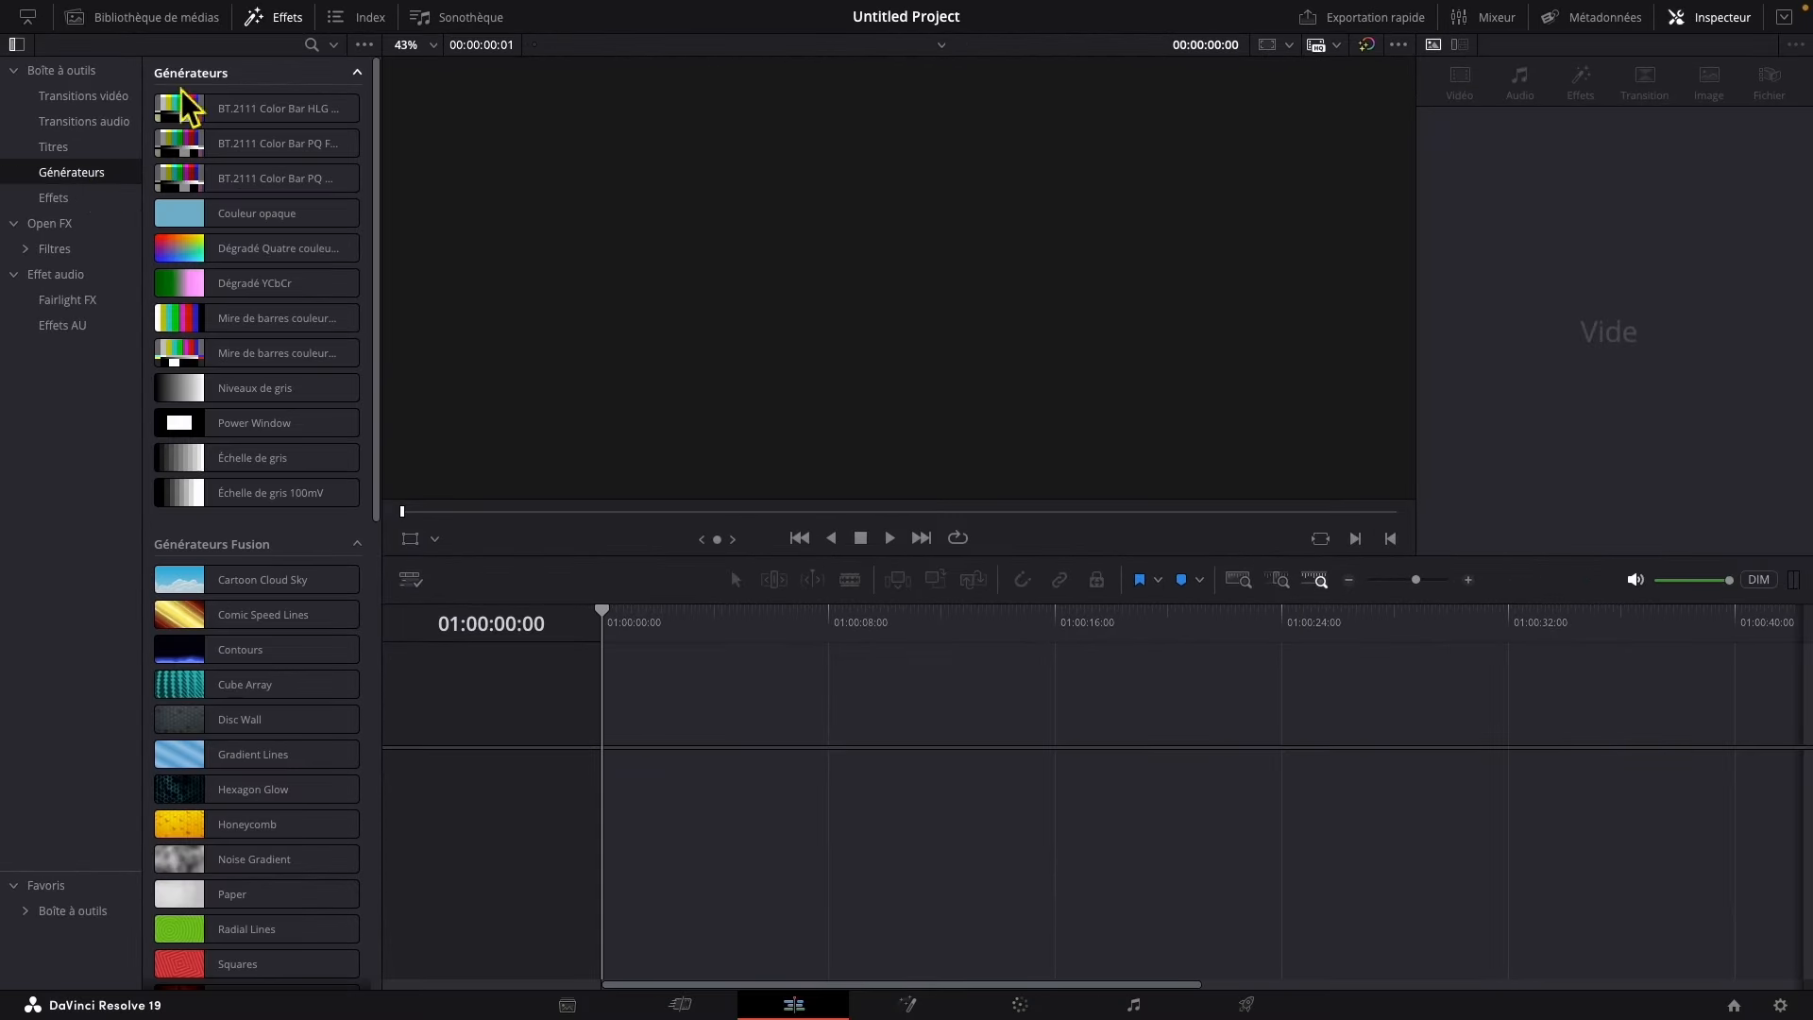
left_click(358, 73)
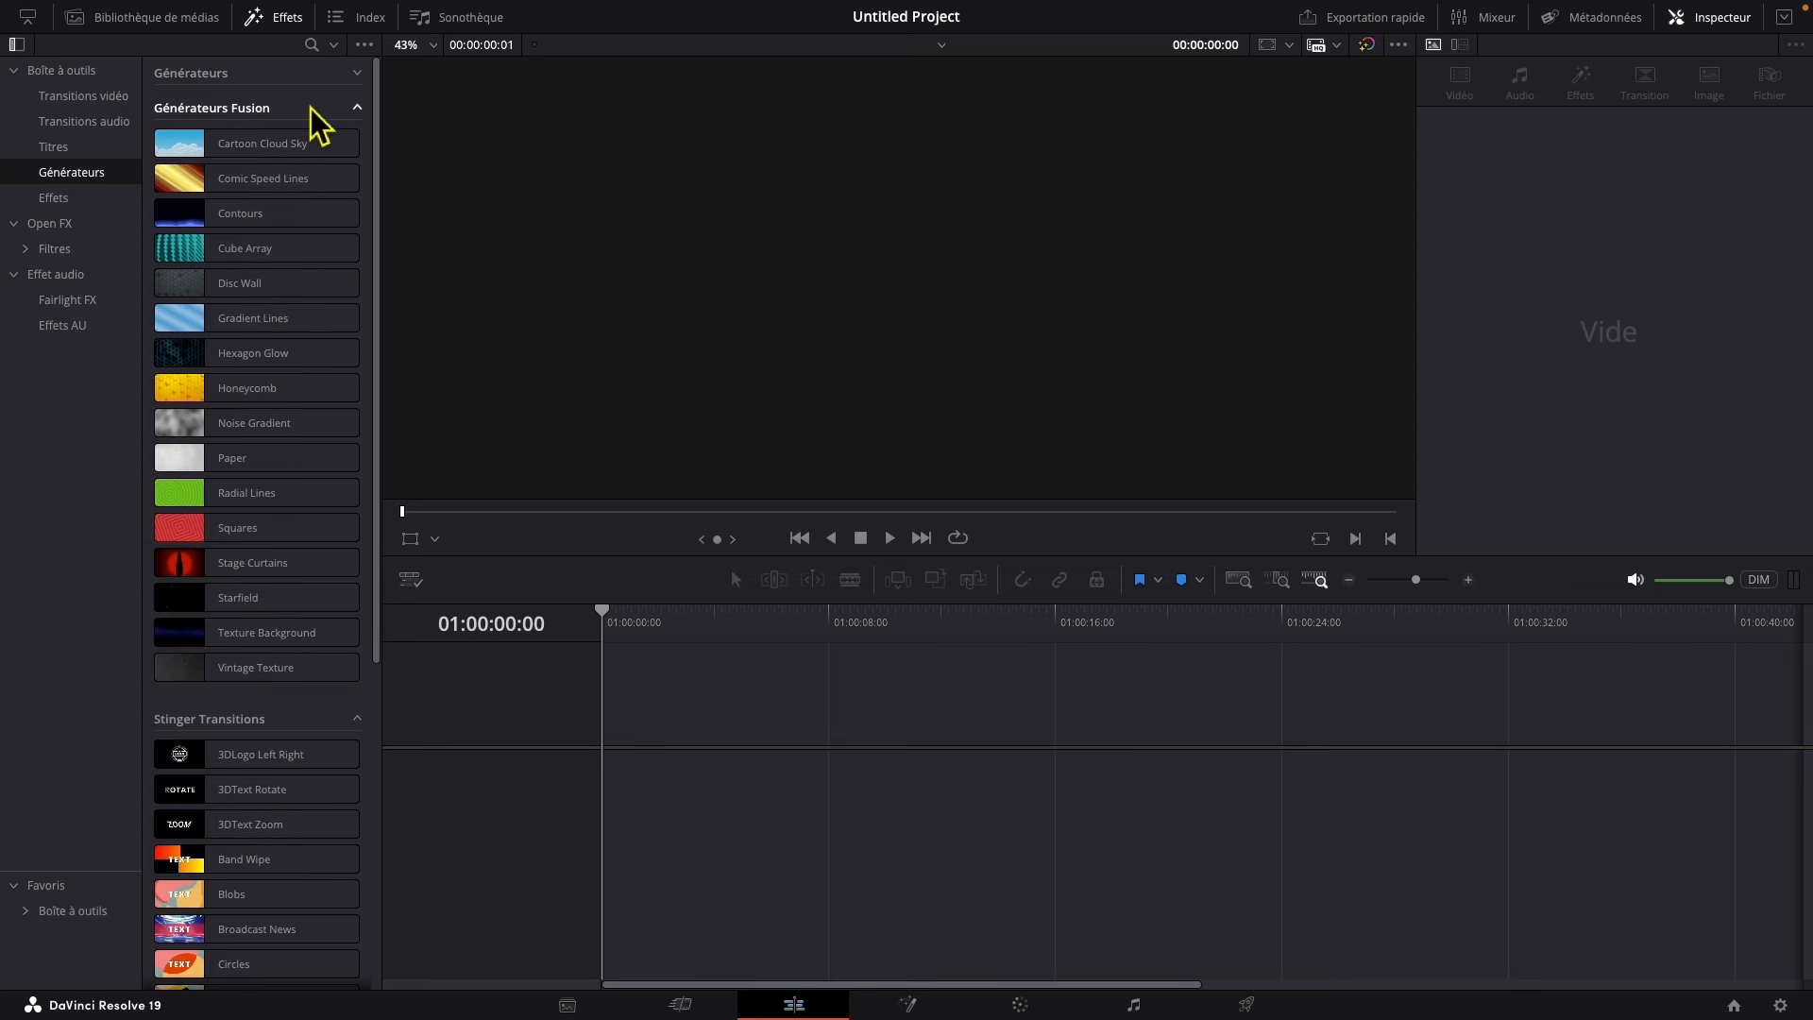
left_click(358, 108)
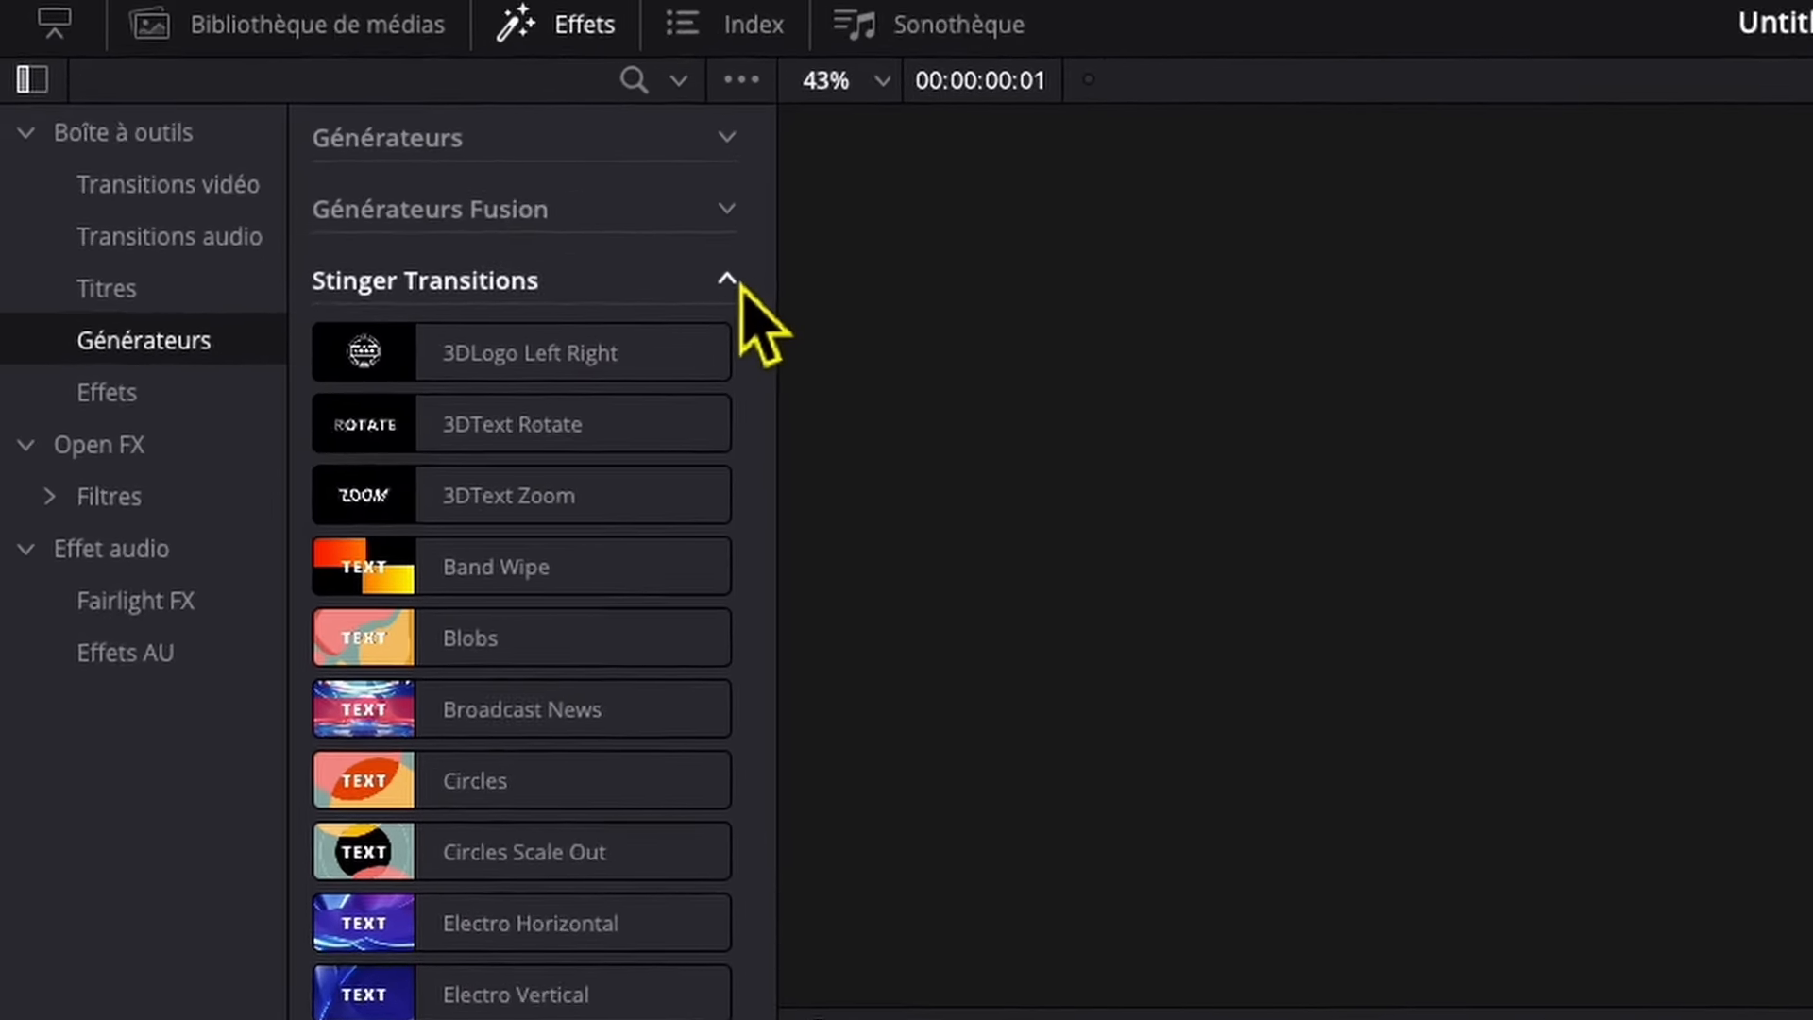
left_click(732, 282)
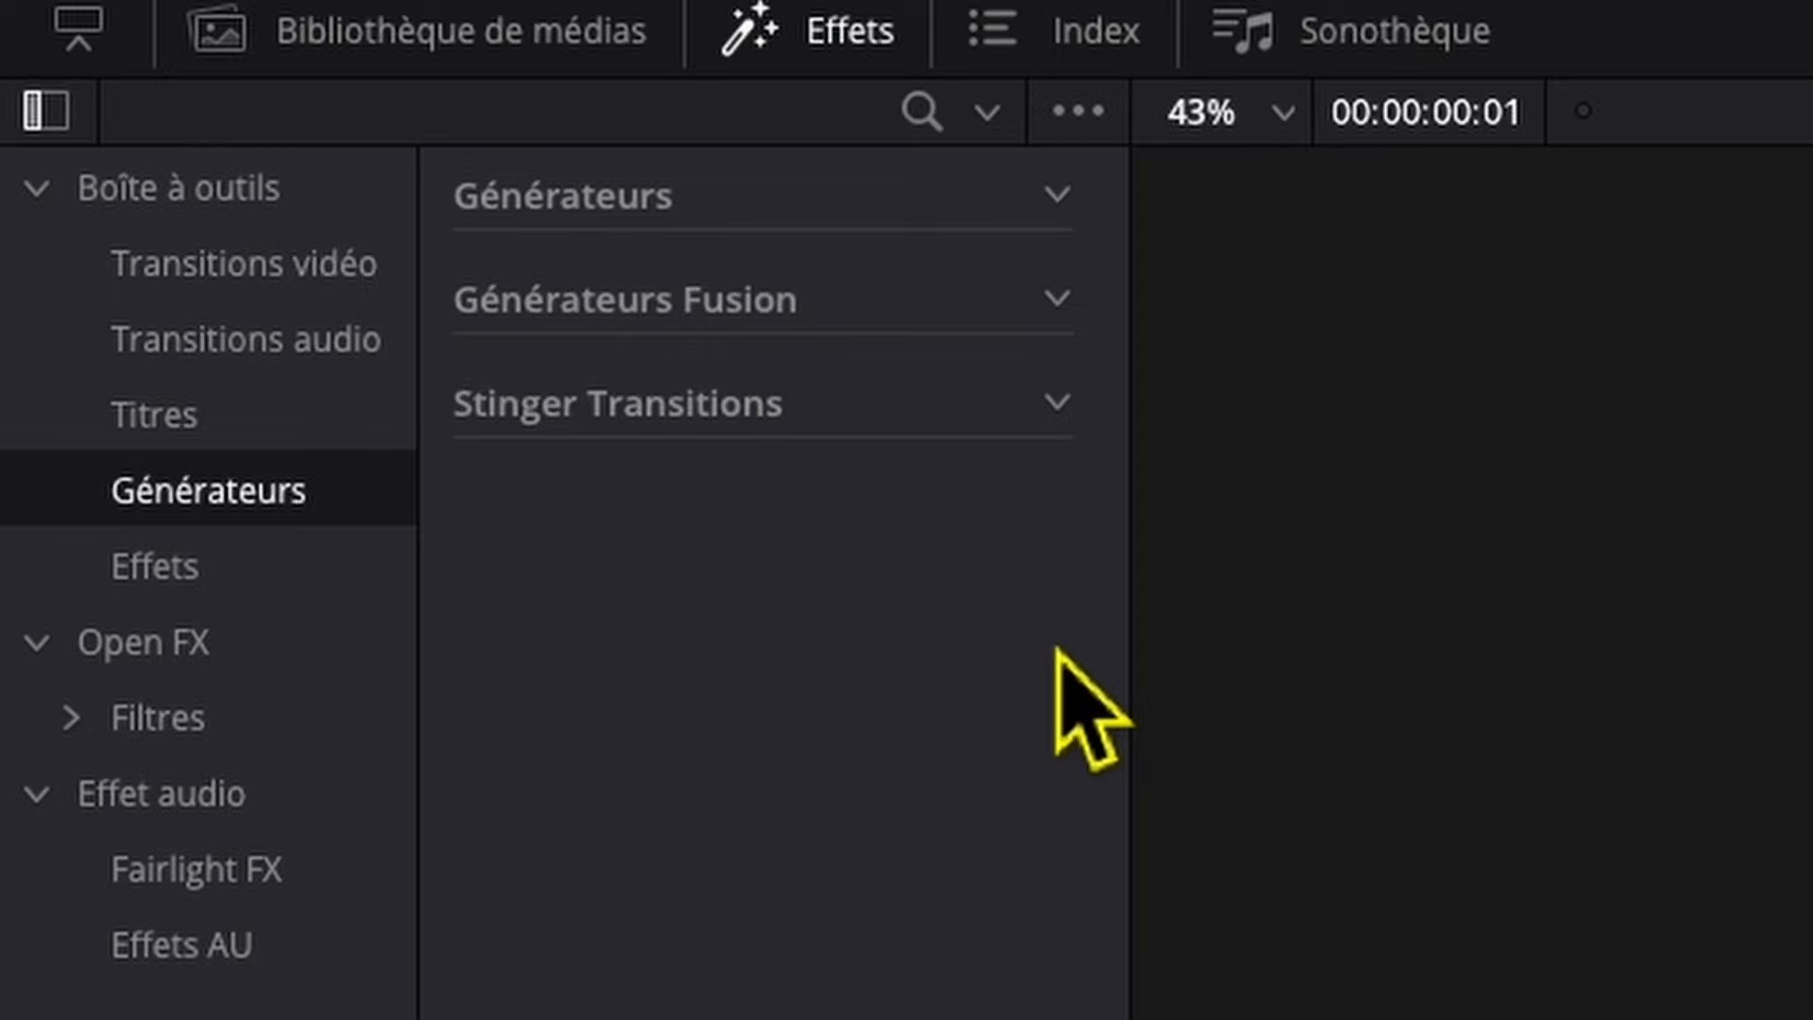
Step: Add a Couleur opaque generator at the start of the timeline, and hide the media and effects libraries
left_click(1062, 196)
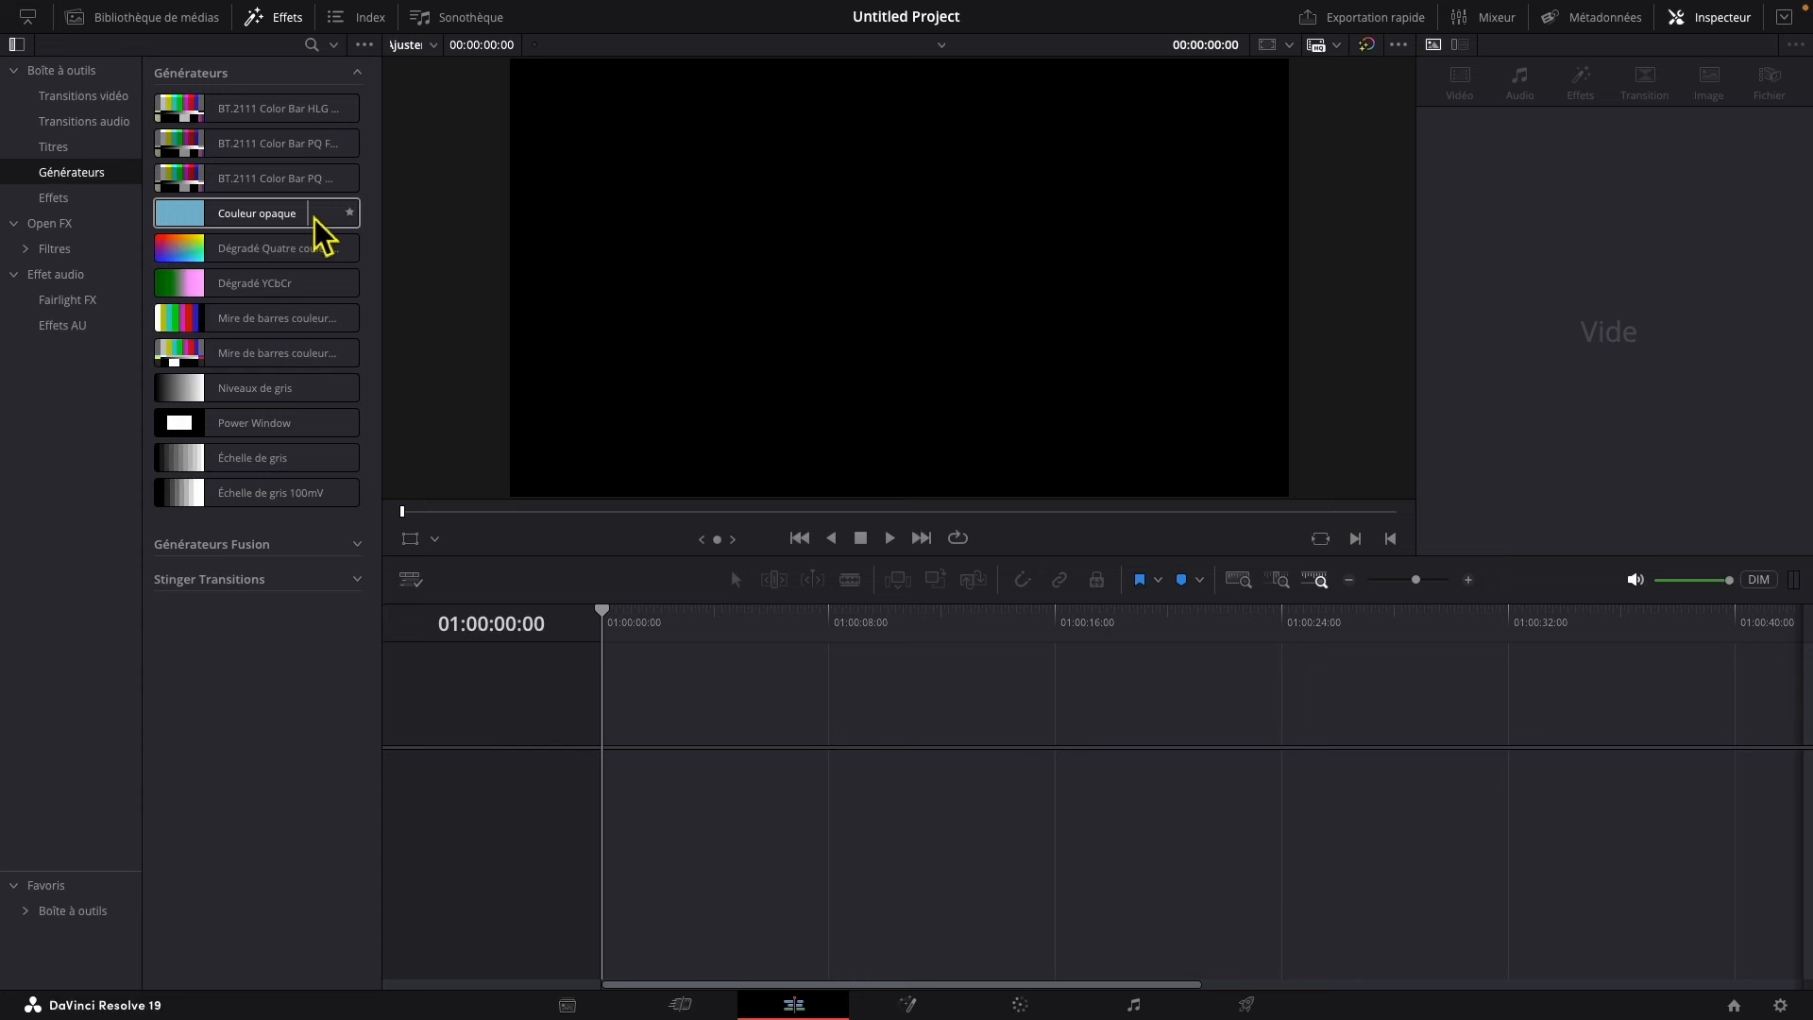
left_click(255, 219)
left_click_drag(256, 219, 610, 777)
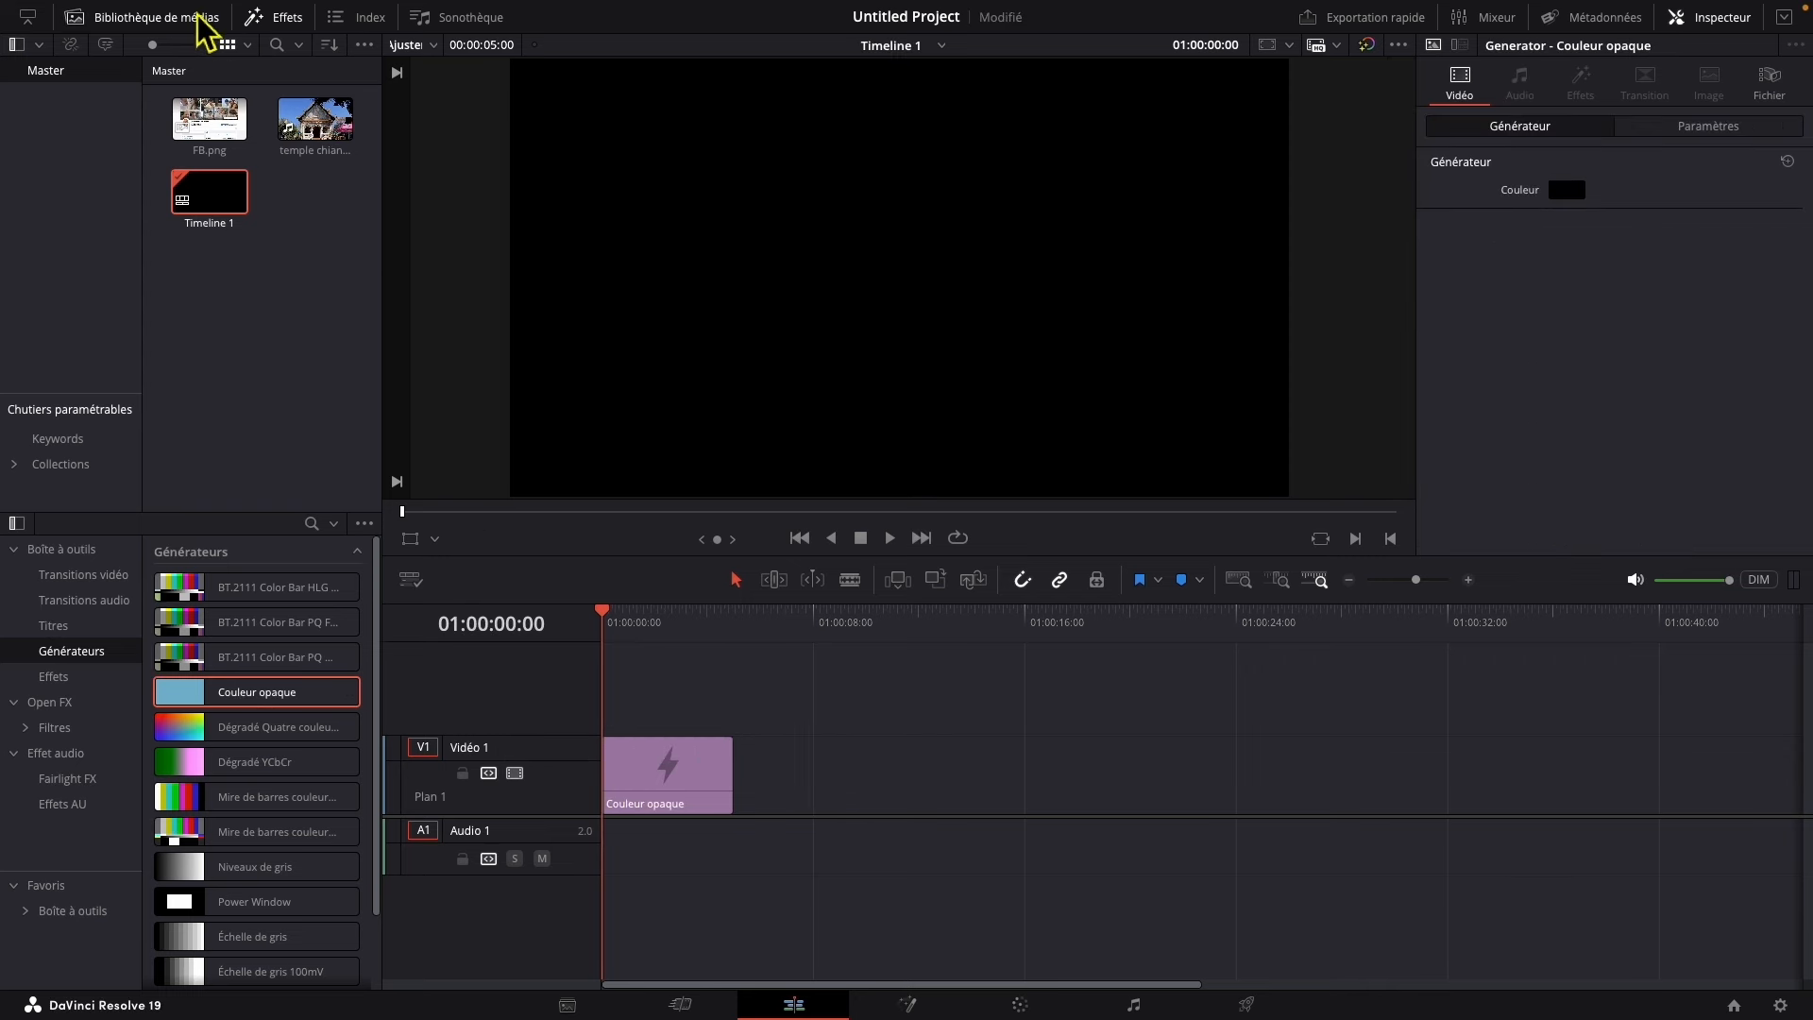
left_click(185, 20)
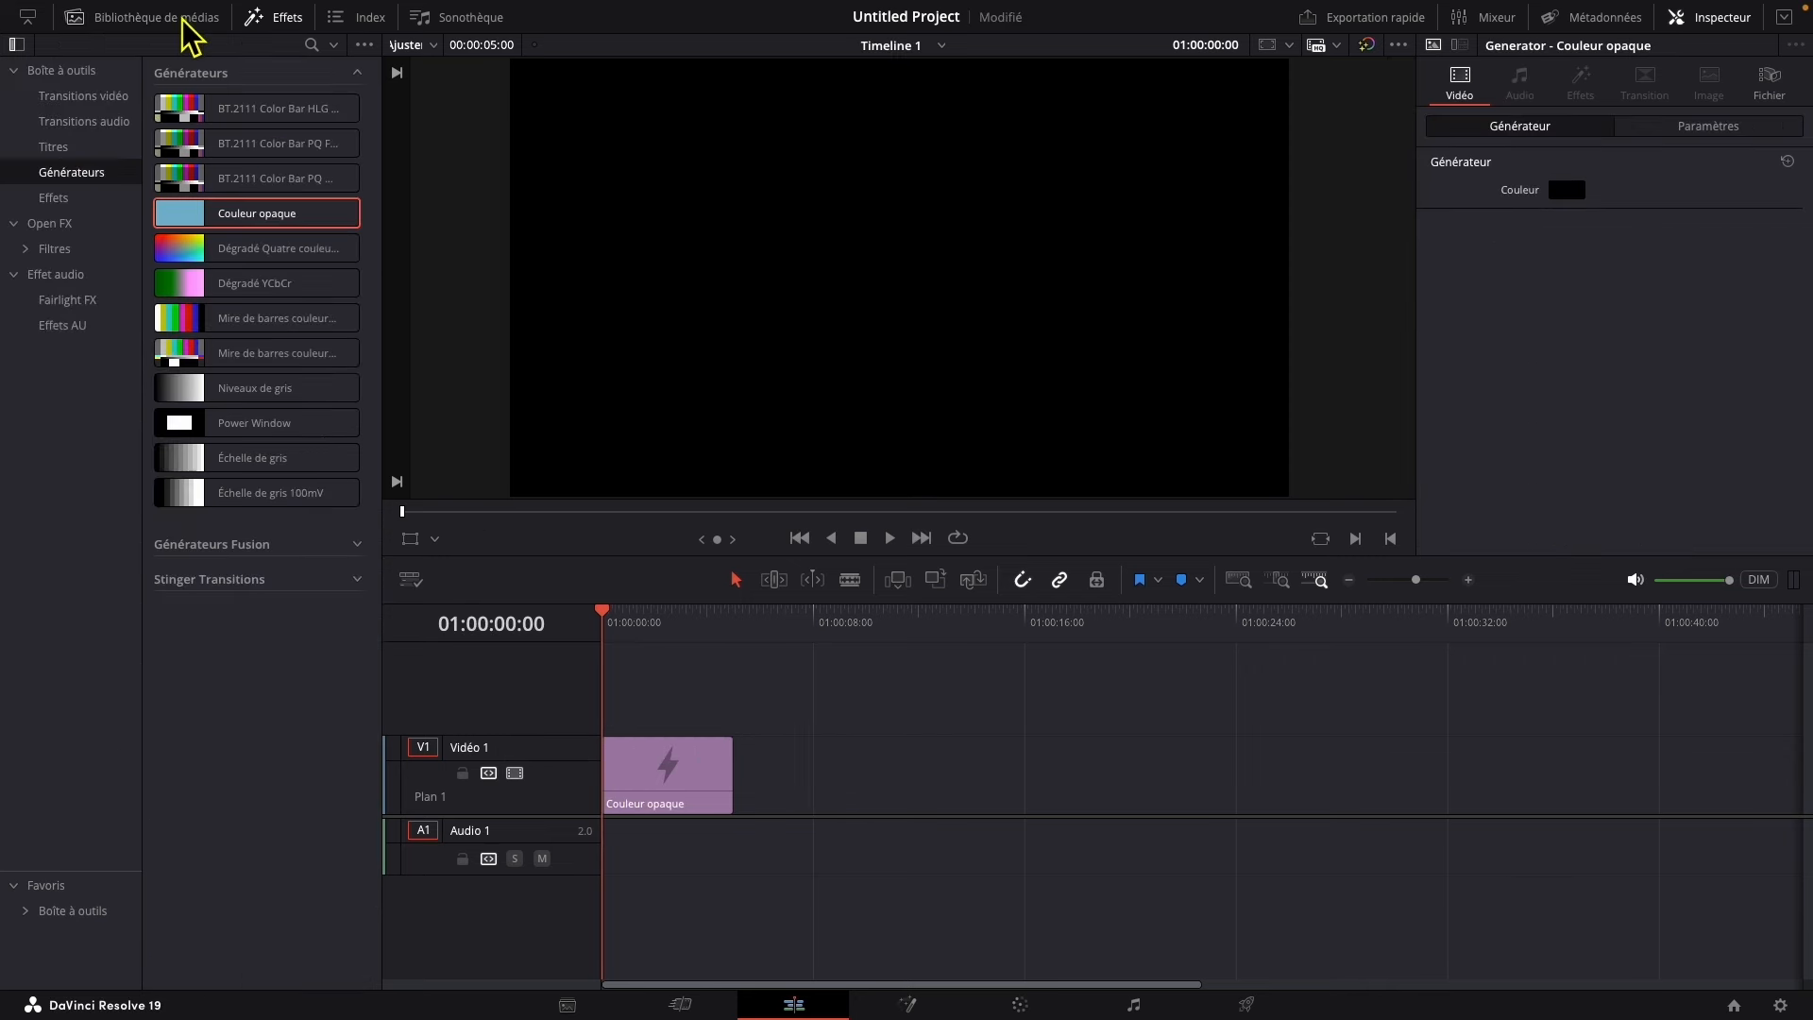
left_click(288, 19)
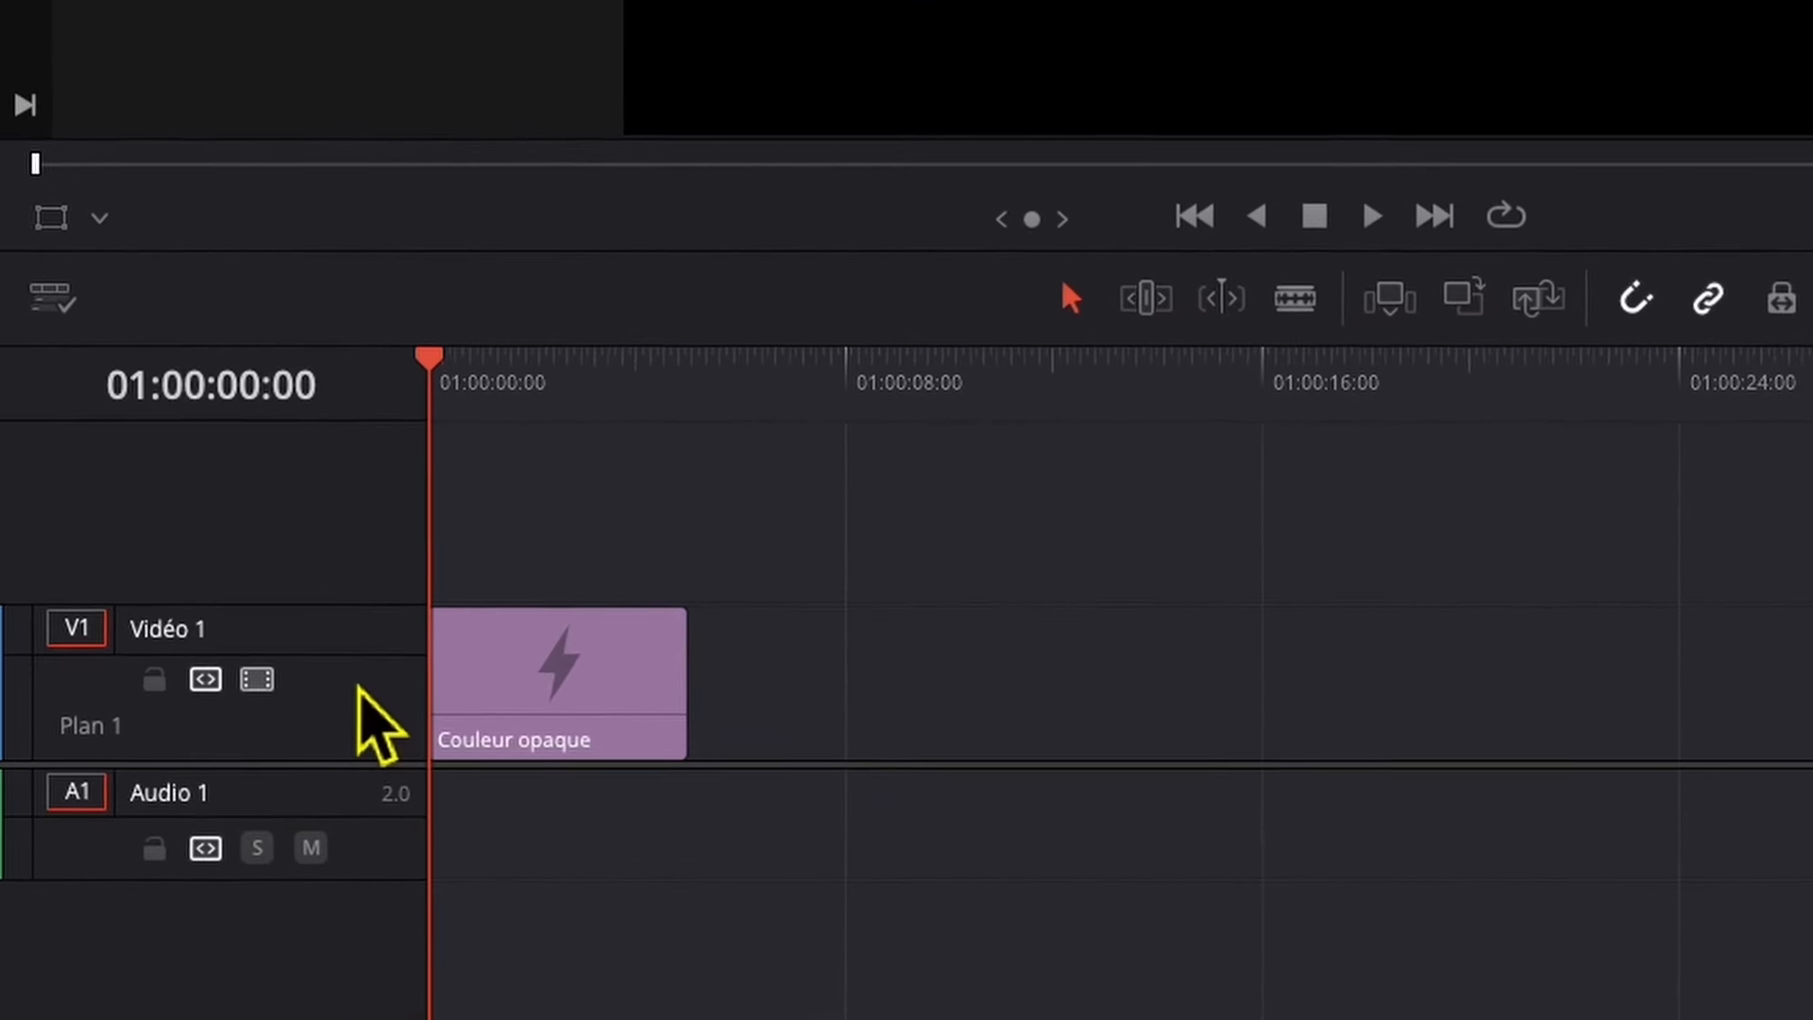
Step: Move the playhead to 01:00:02:05 and extend the end of the Couleur opaque clip to a duration of about 00:00:05:23
left_click_drag(464, 355, 578, 371)
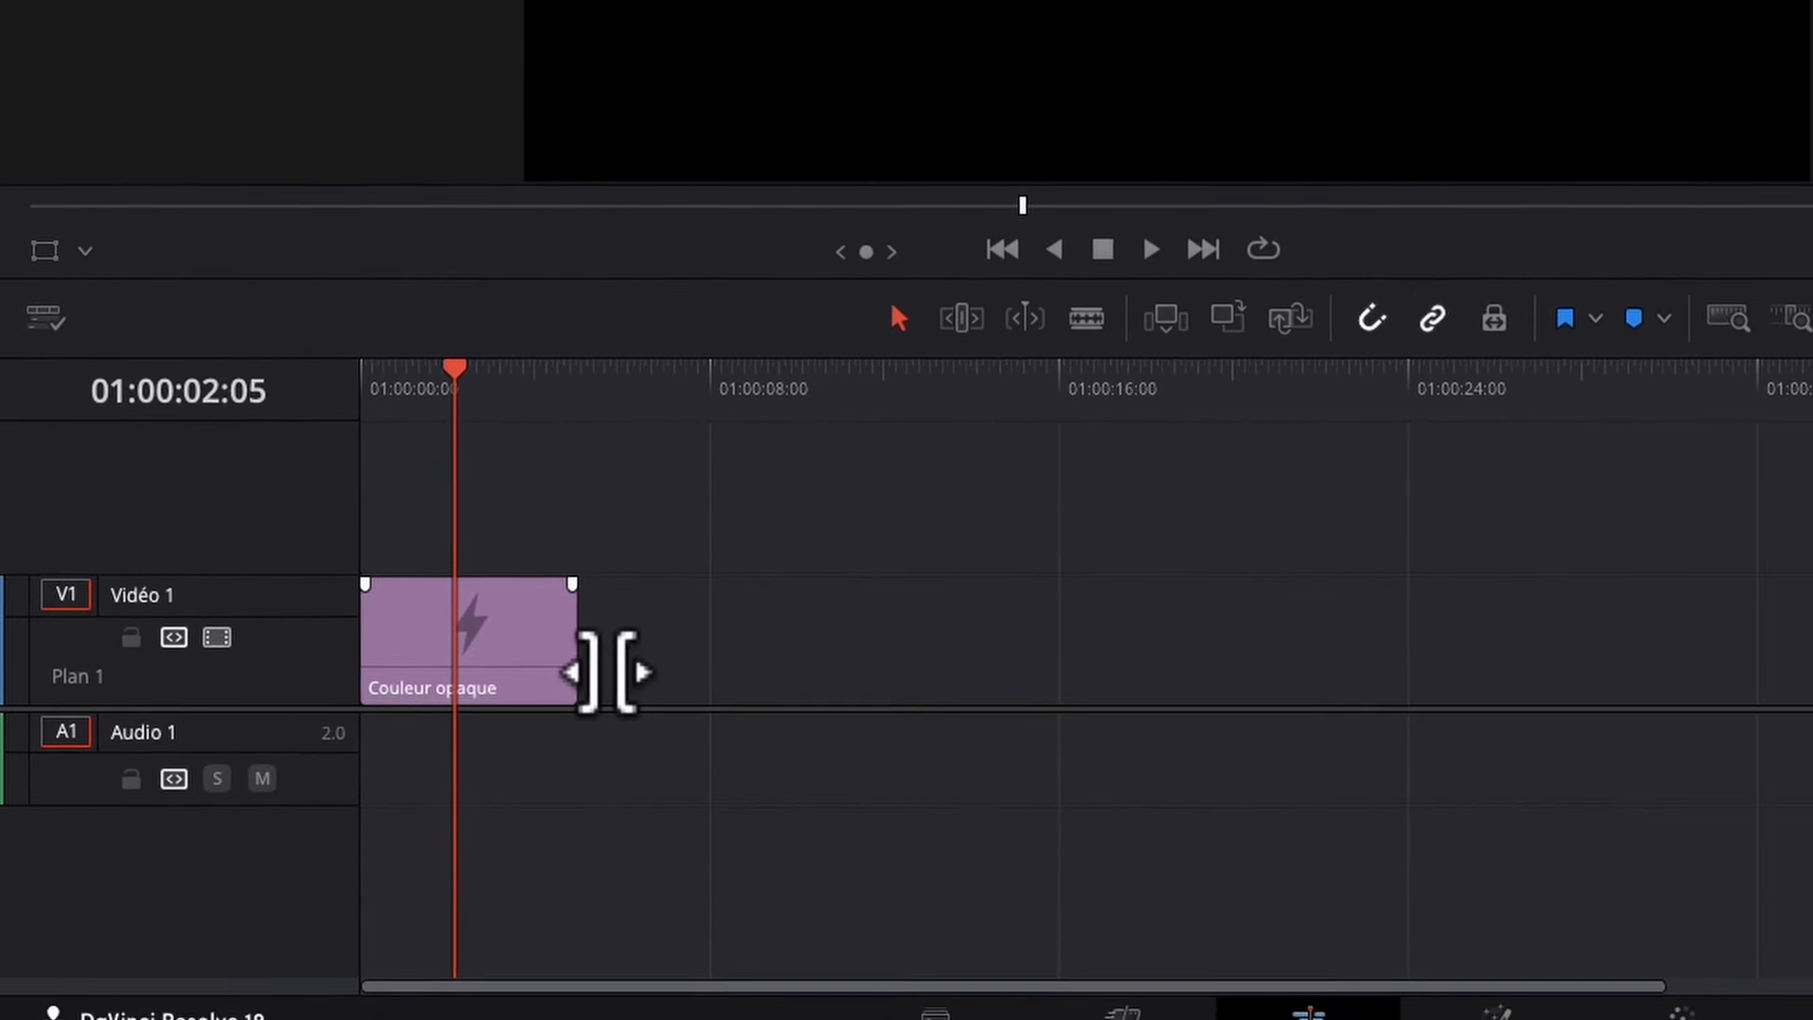
left_click(609, 680)
left_click_drag(548, 636, 581, 661)
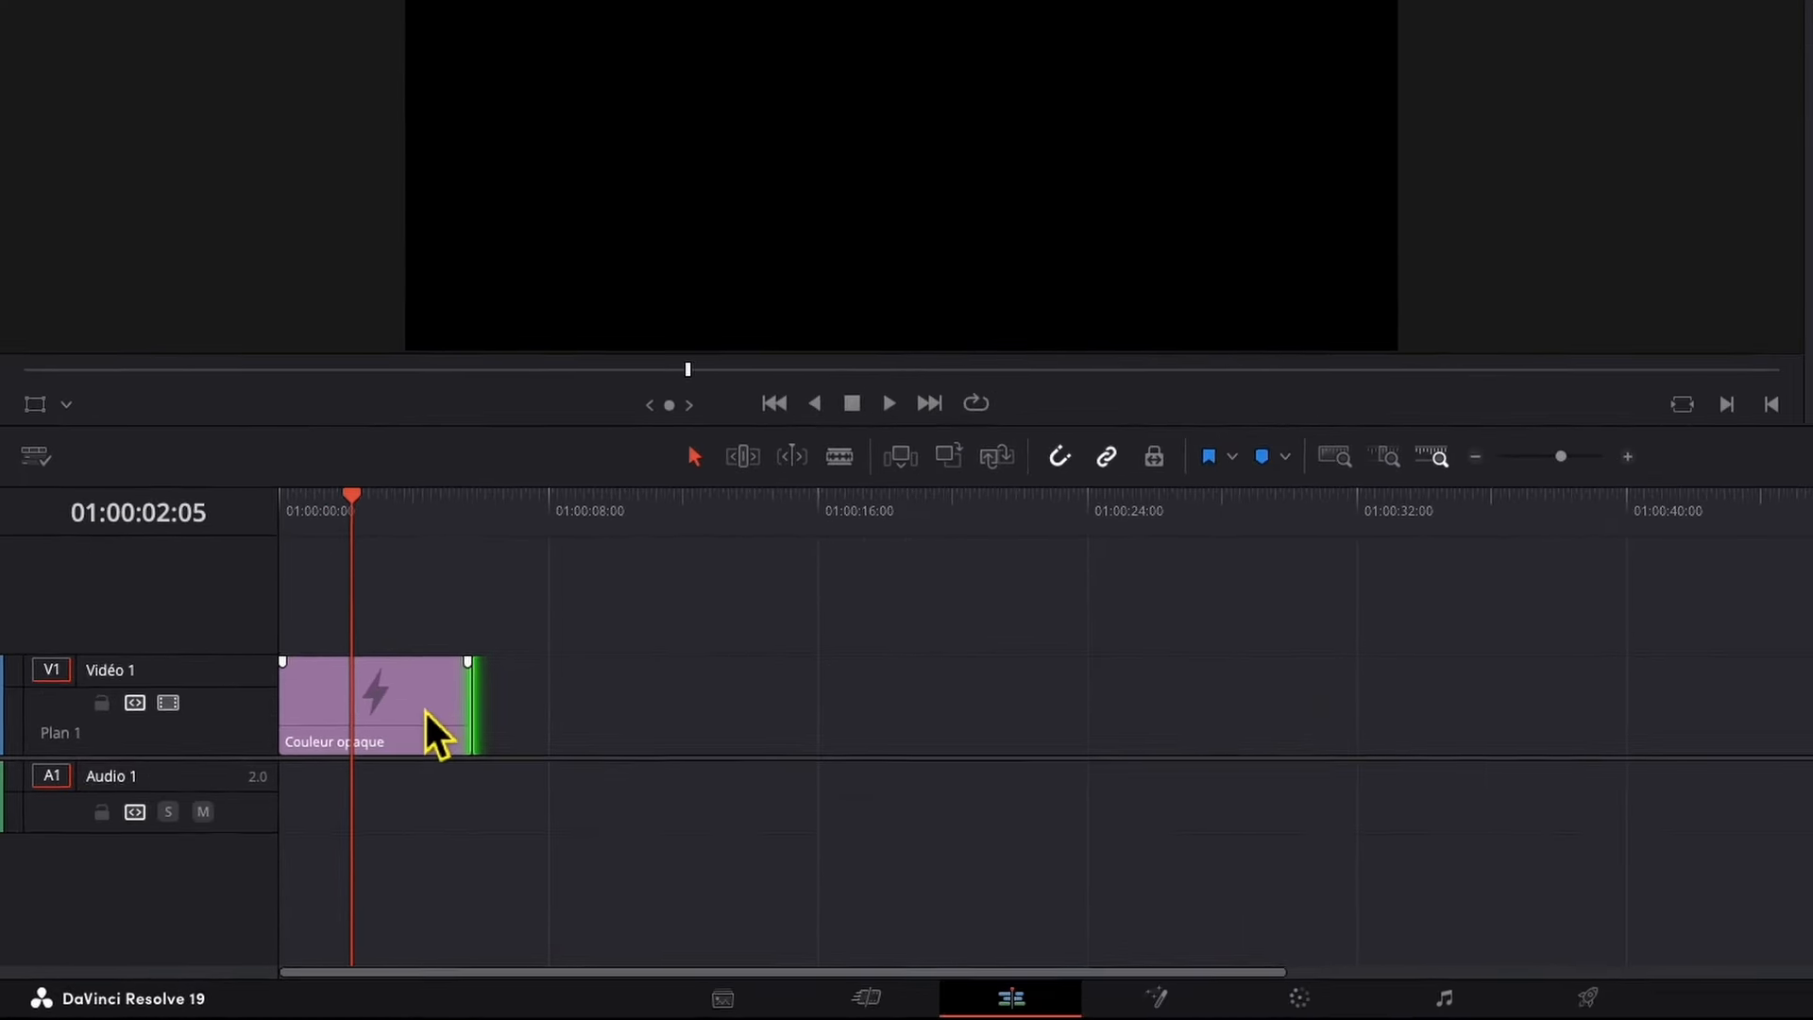
Step: Open the colour picker of the Couleur opaque clip and look through its palettes, sliders and wheel, ending on the pencils
left_click(427, 712)
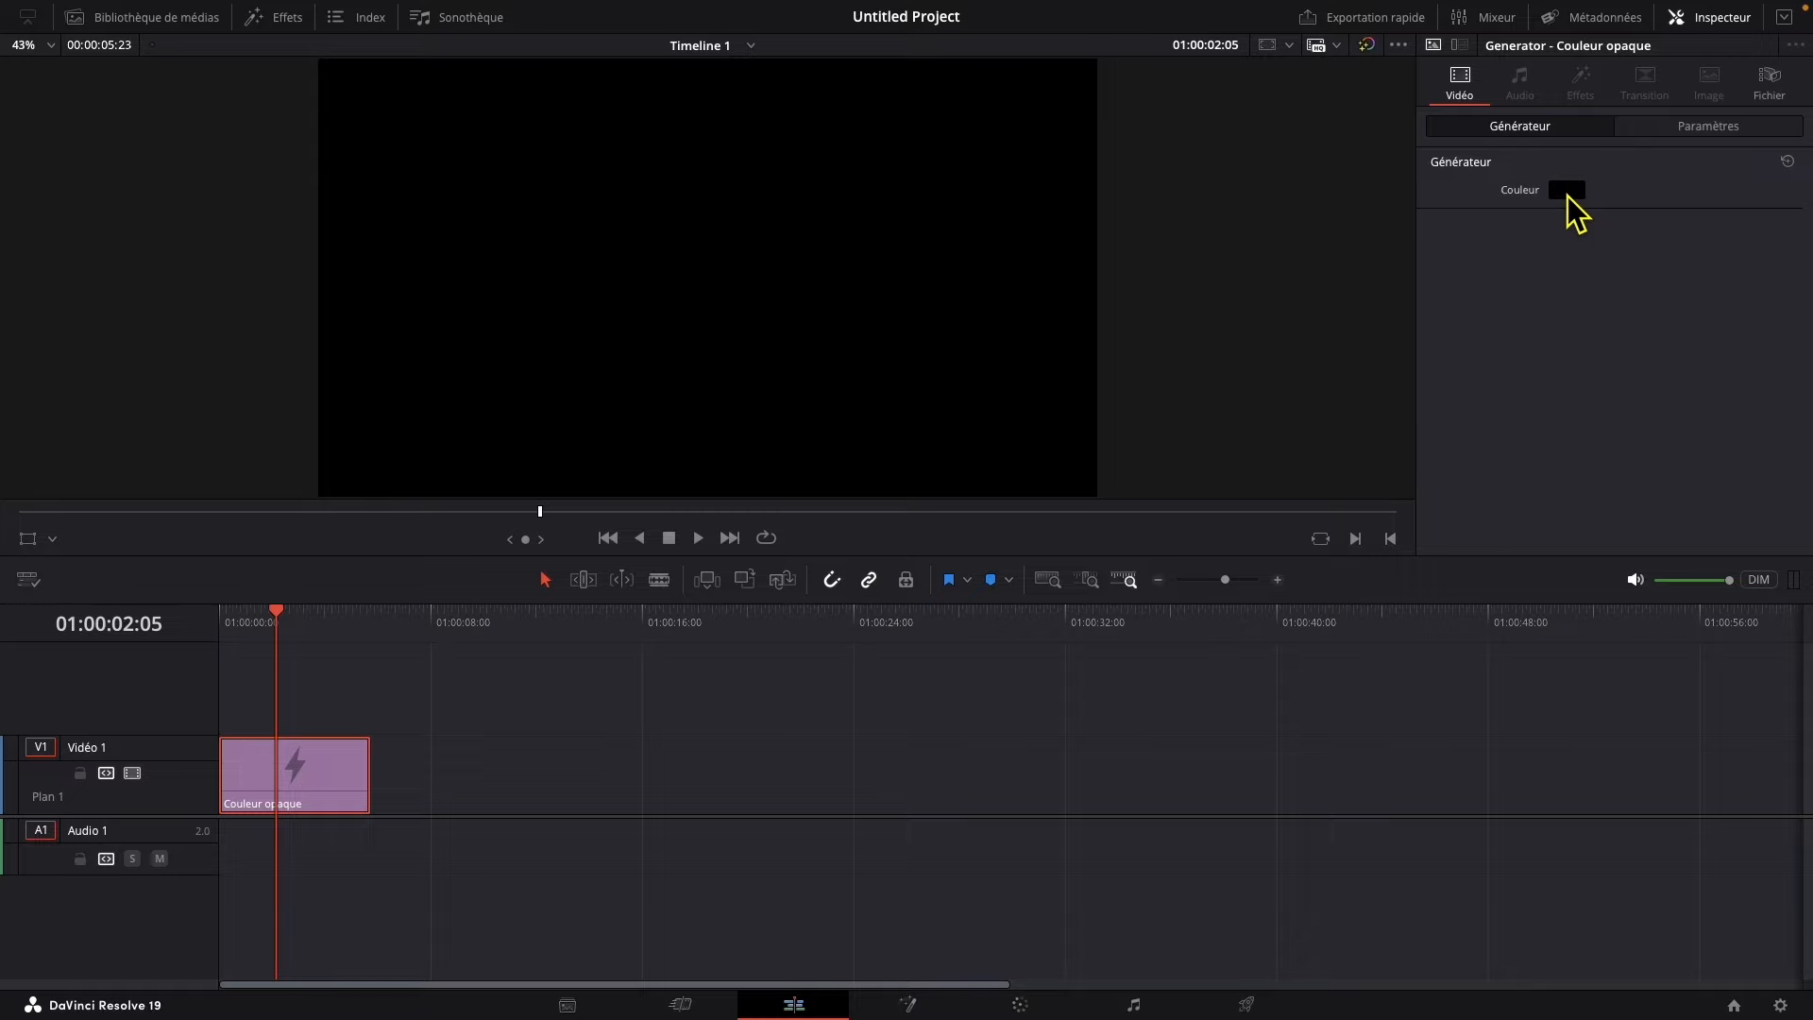
left_click(1568, 193)
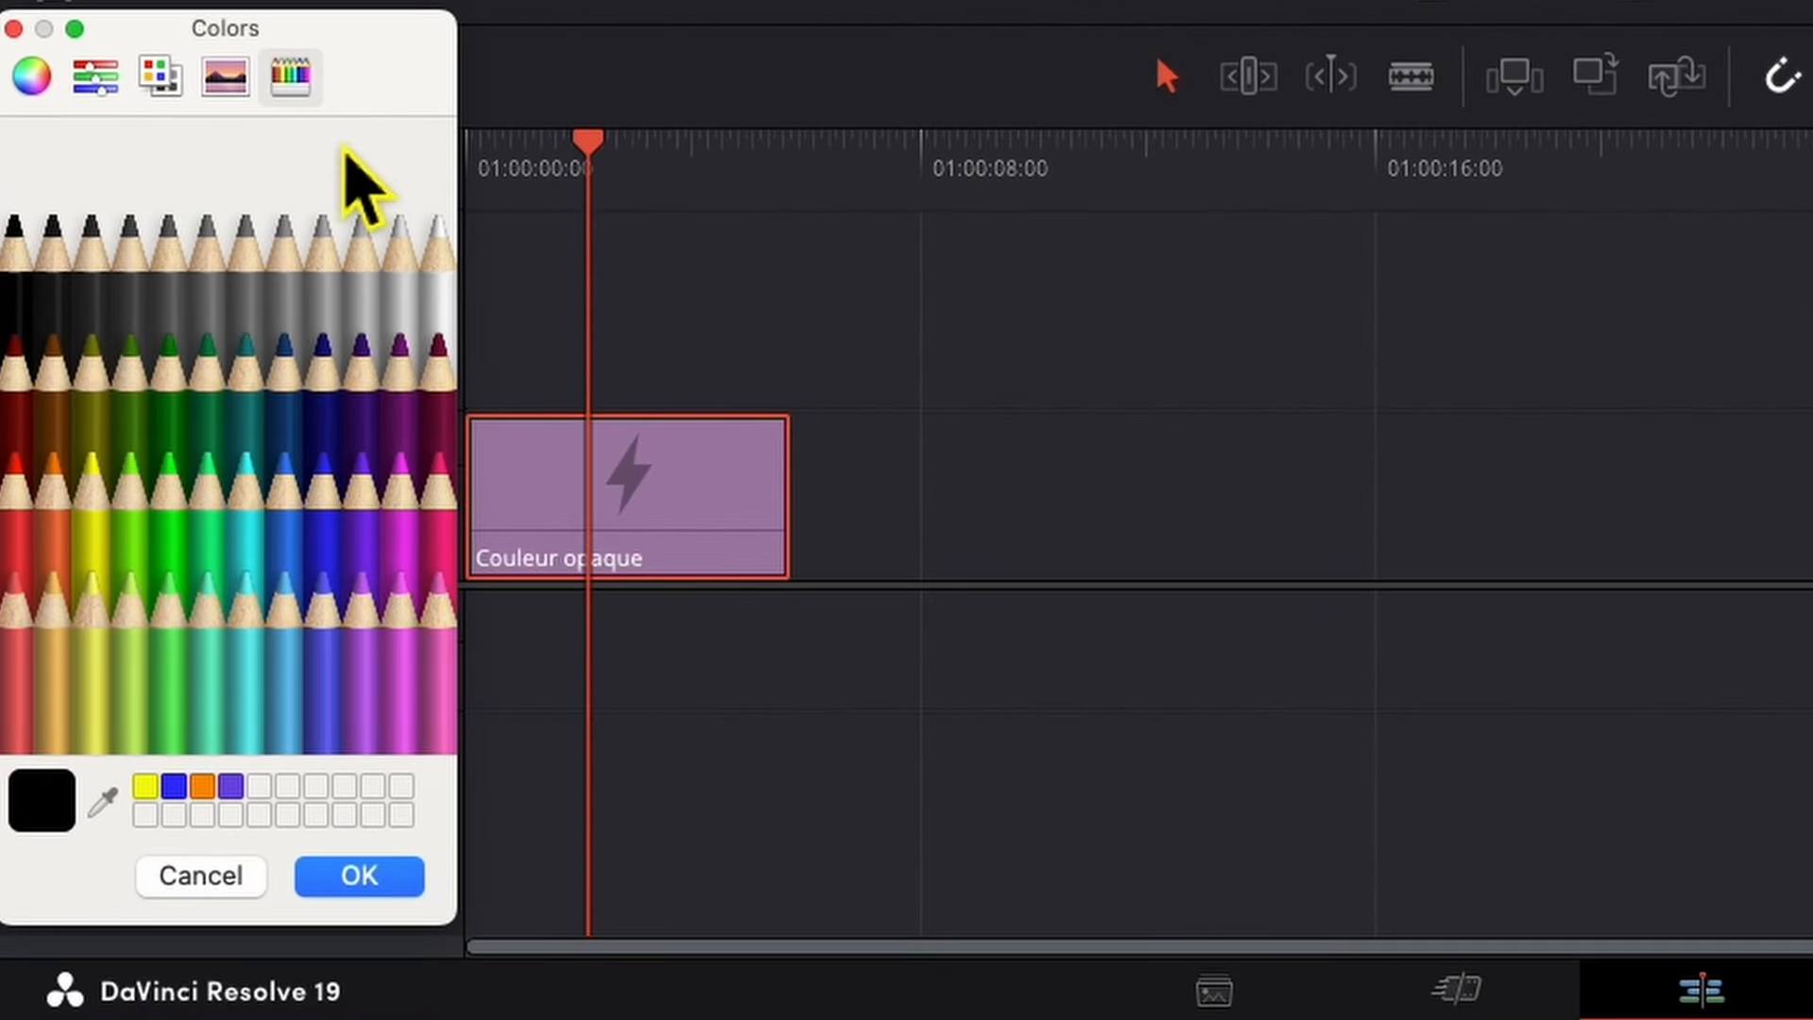
left_click(227, 93)
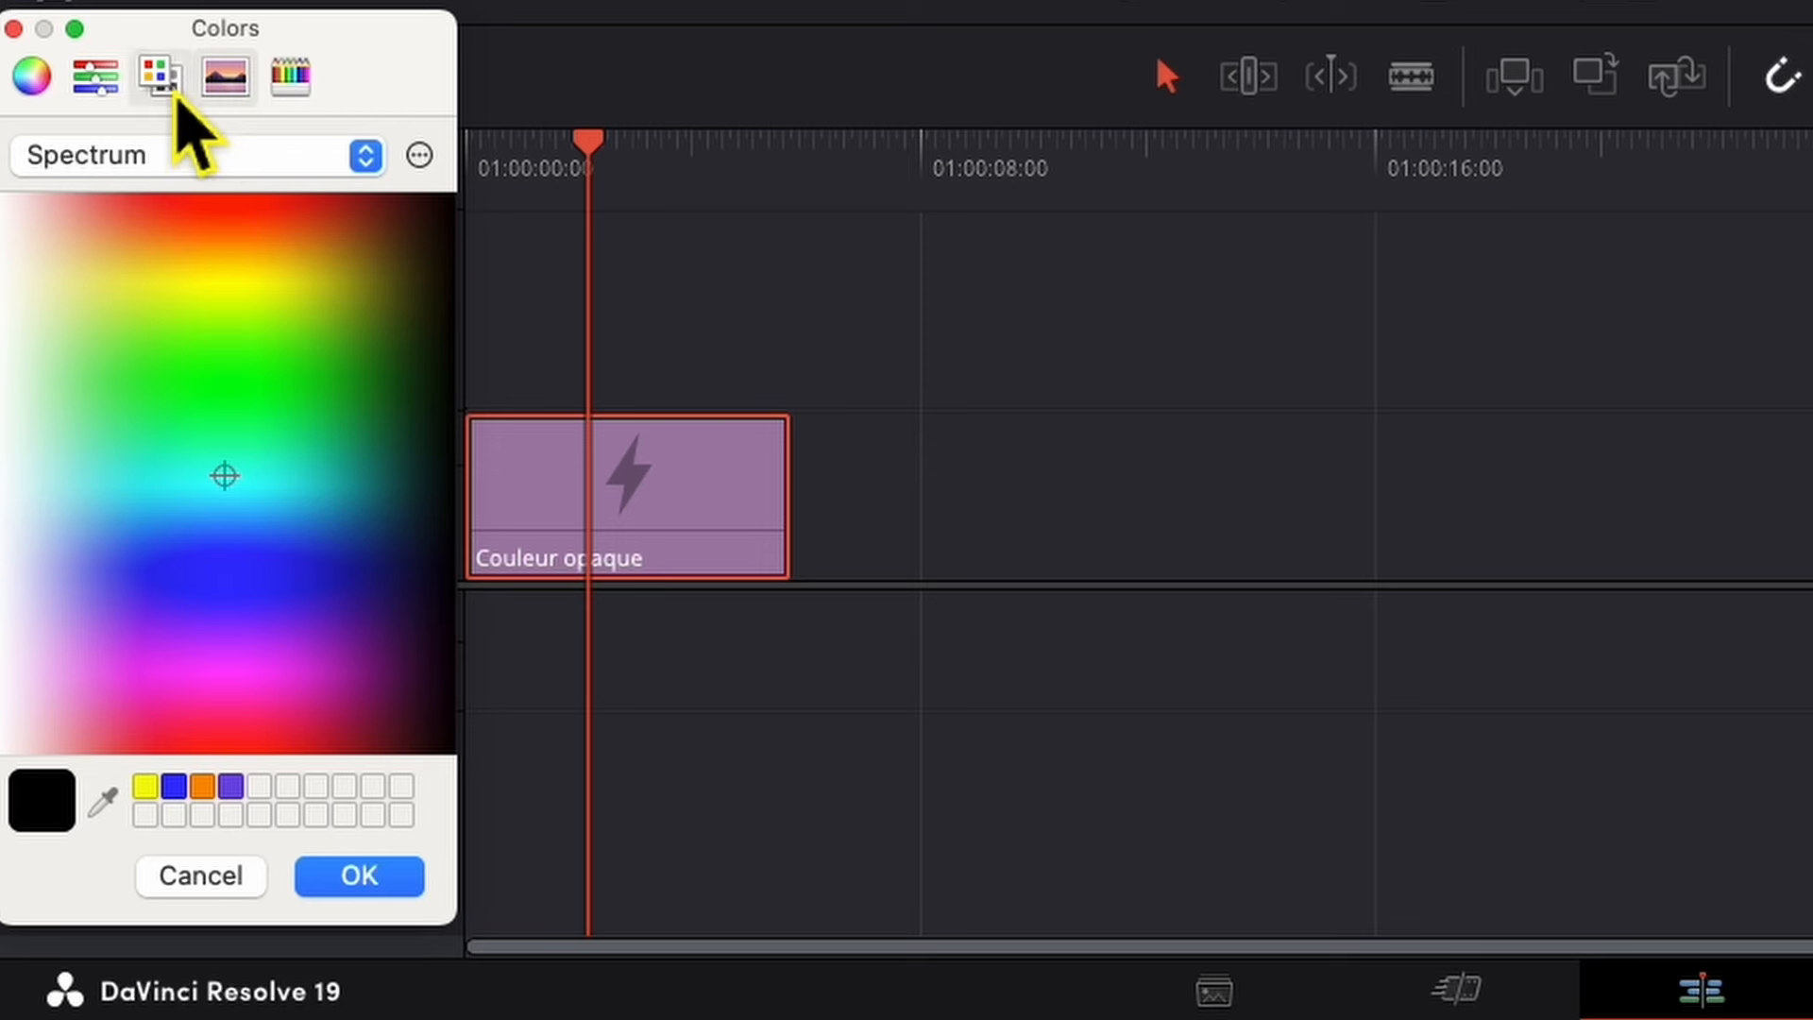
left_click(161, 76)
left_click(94, 77)
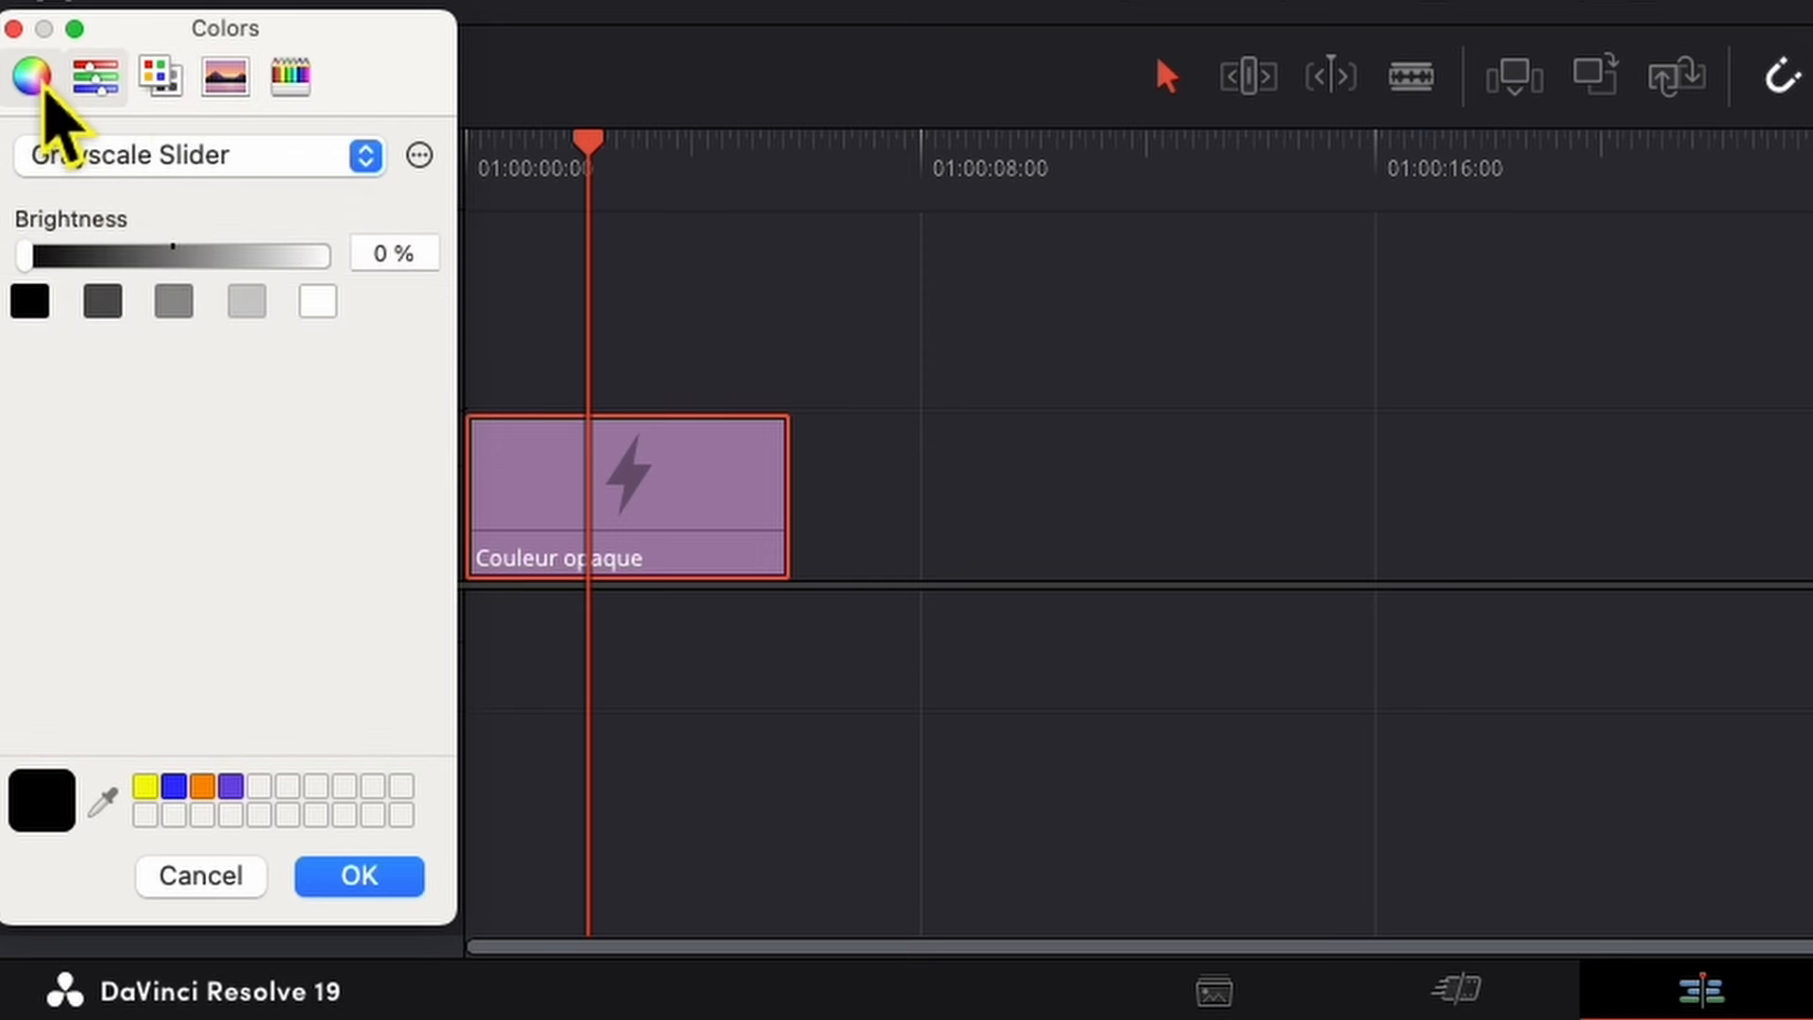
left_click(42, 83)
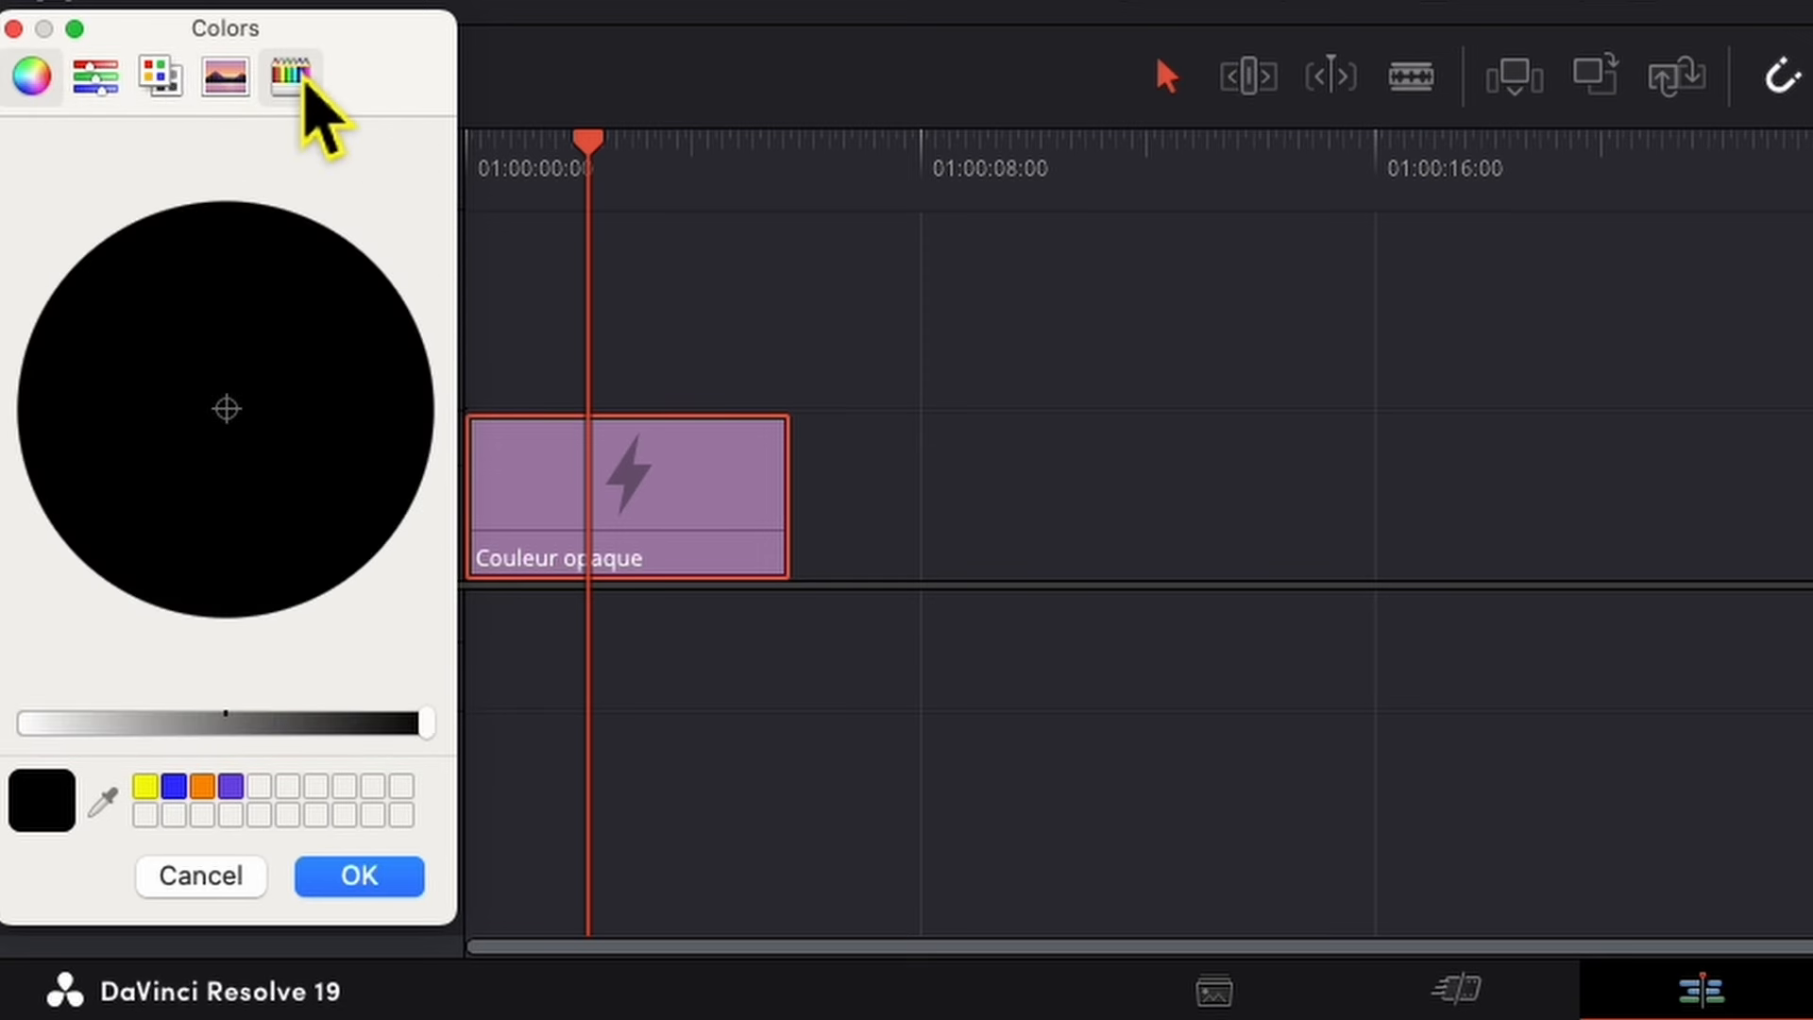
left_click(300, 81)
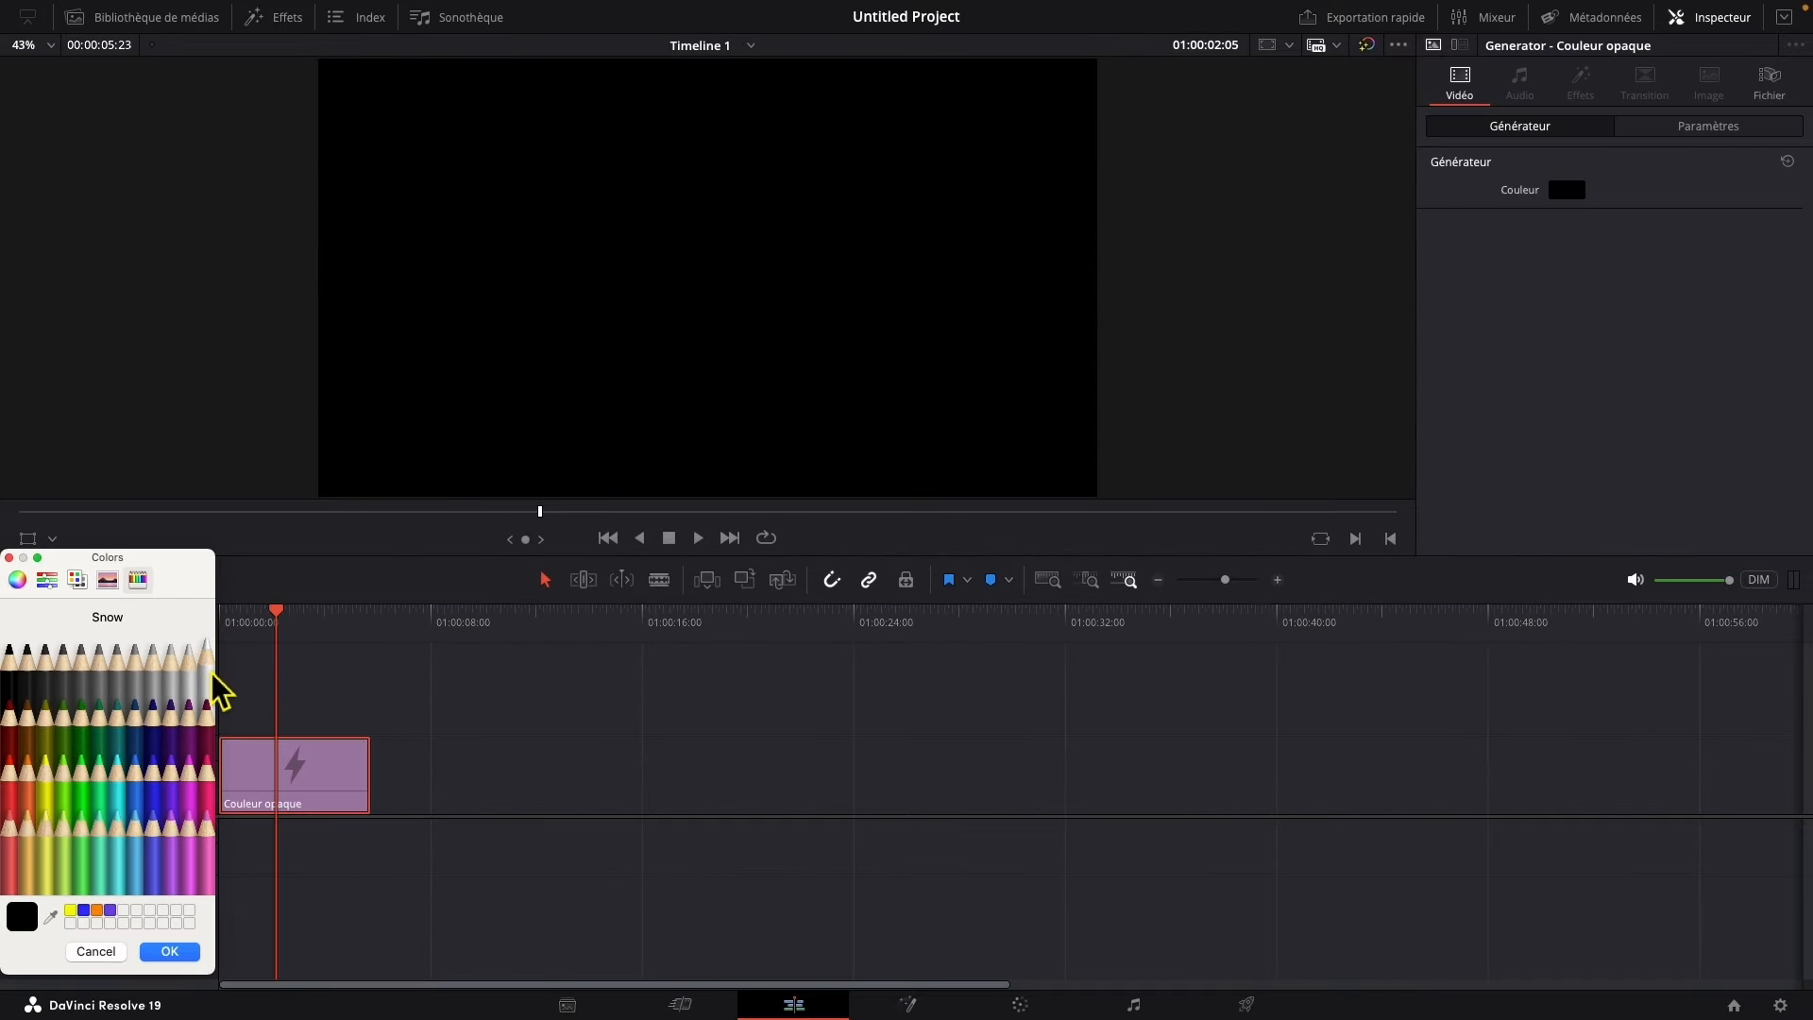
Step: Try white, Eggplant and a bright green on the Couleur opaque clip, and apply Snow as its colour
left_click(206, 671)
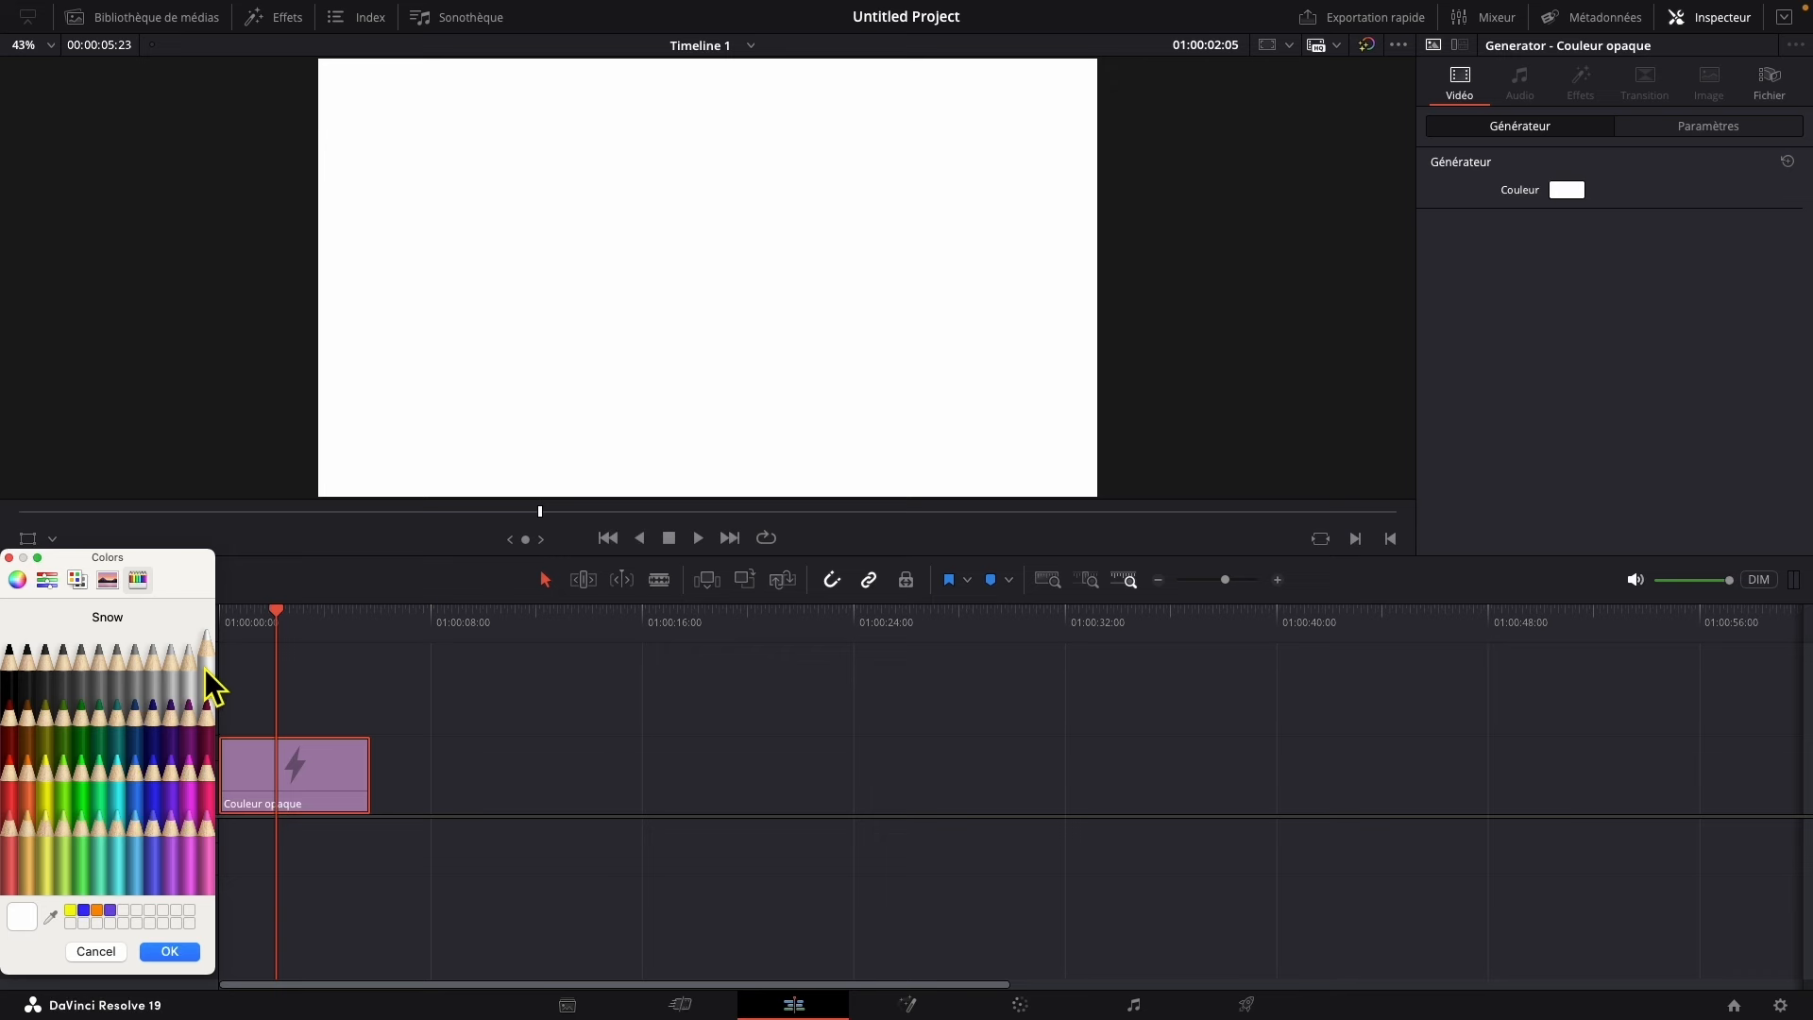
left_click(177, 742)
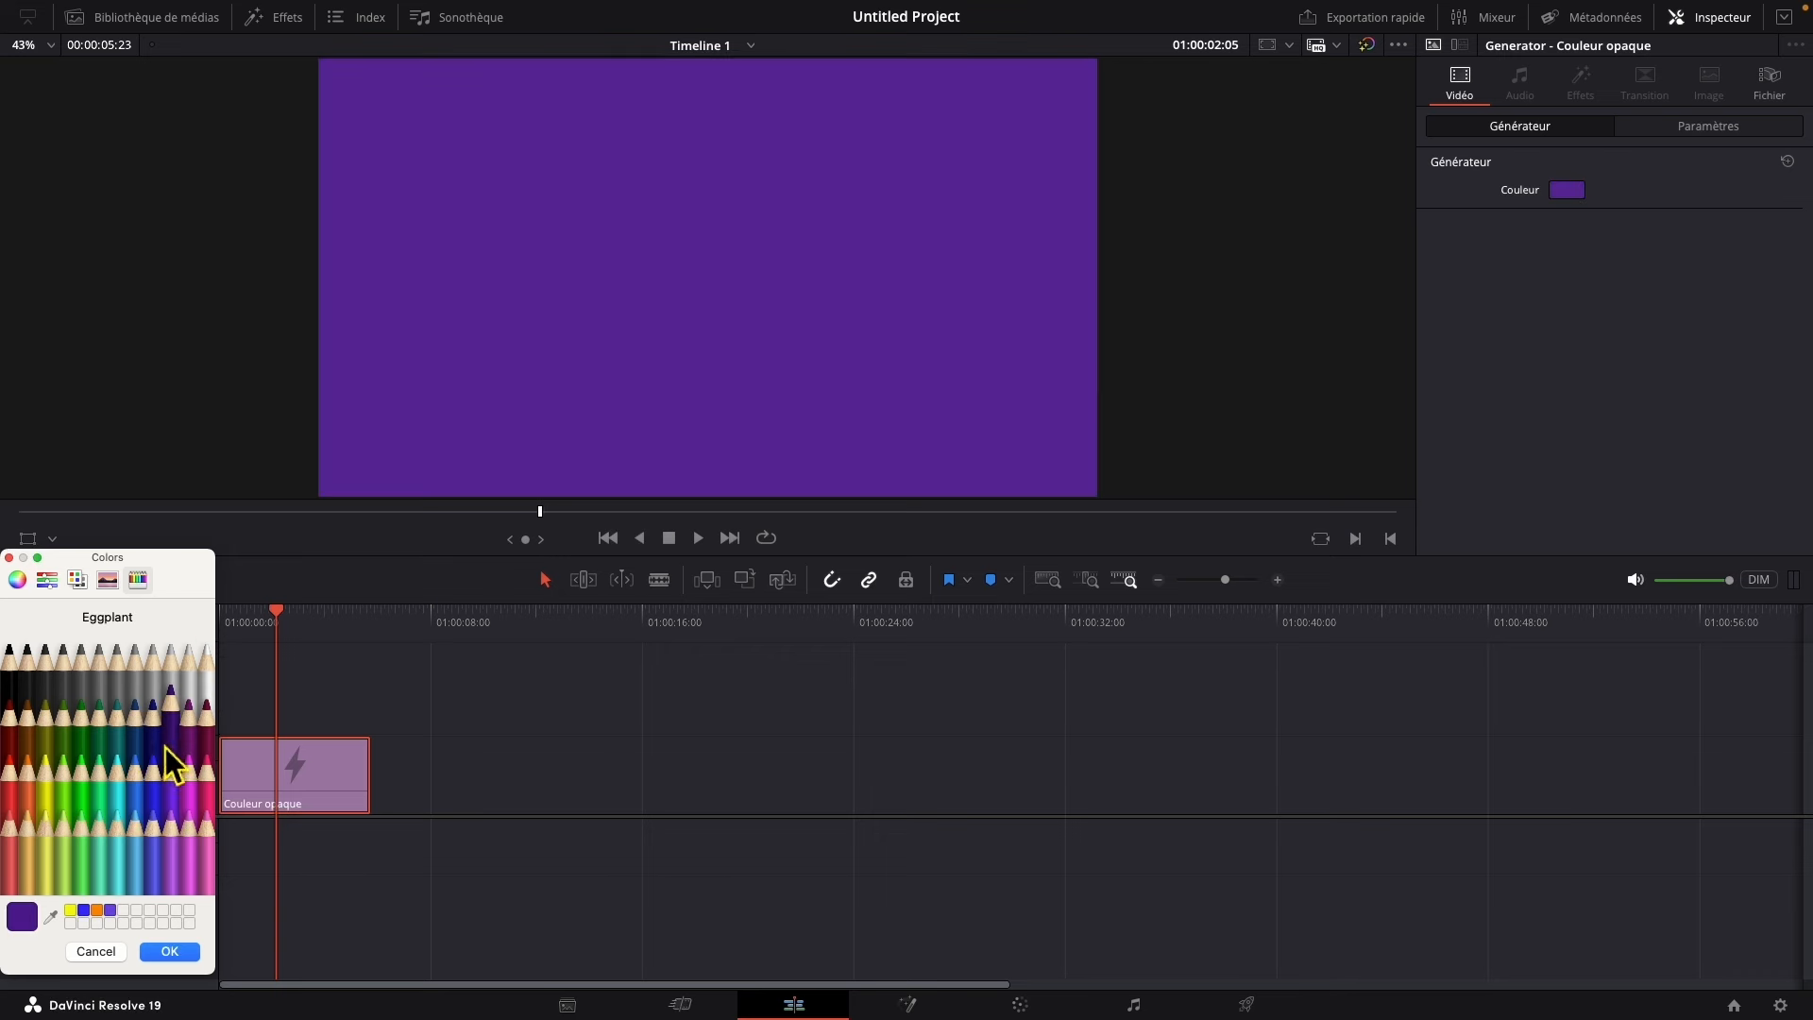
left_click(106, 793)
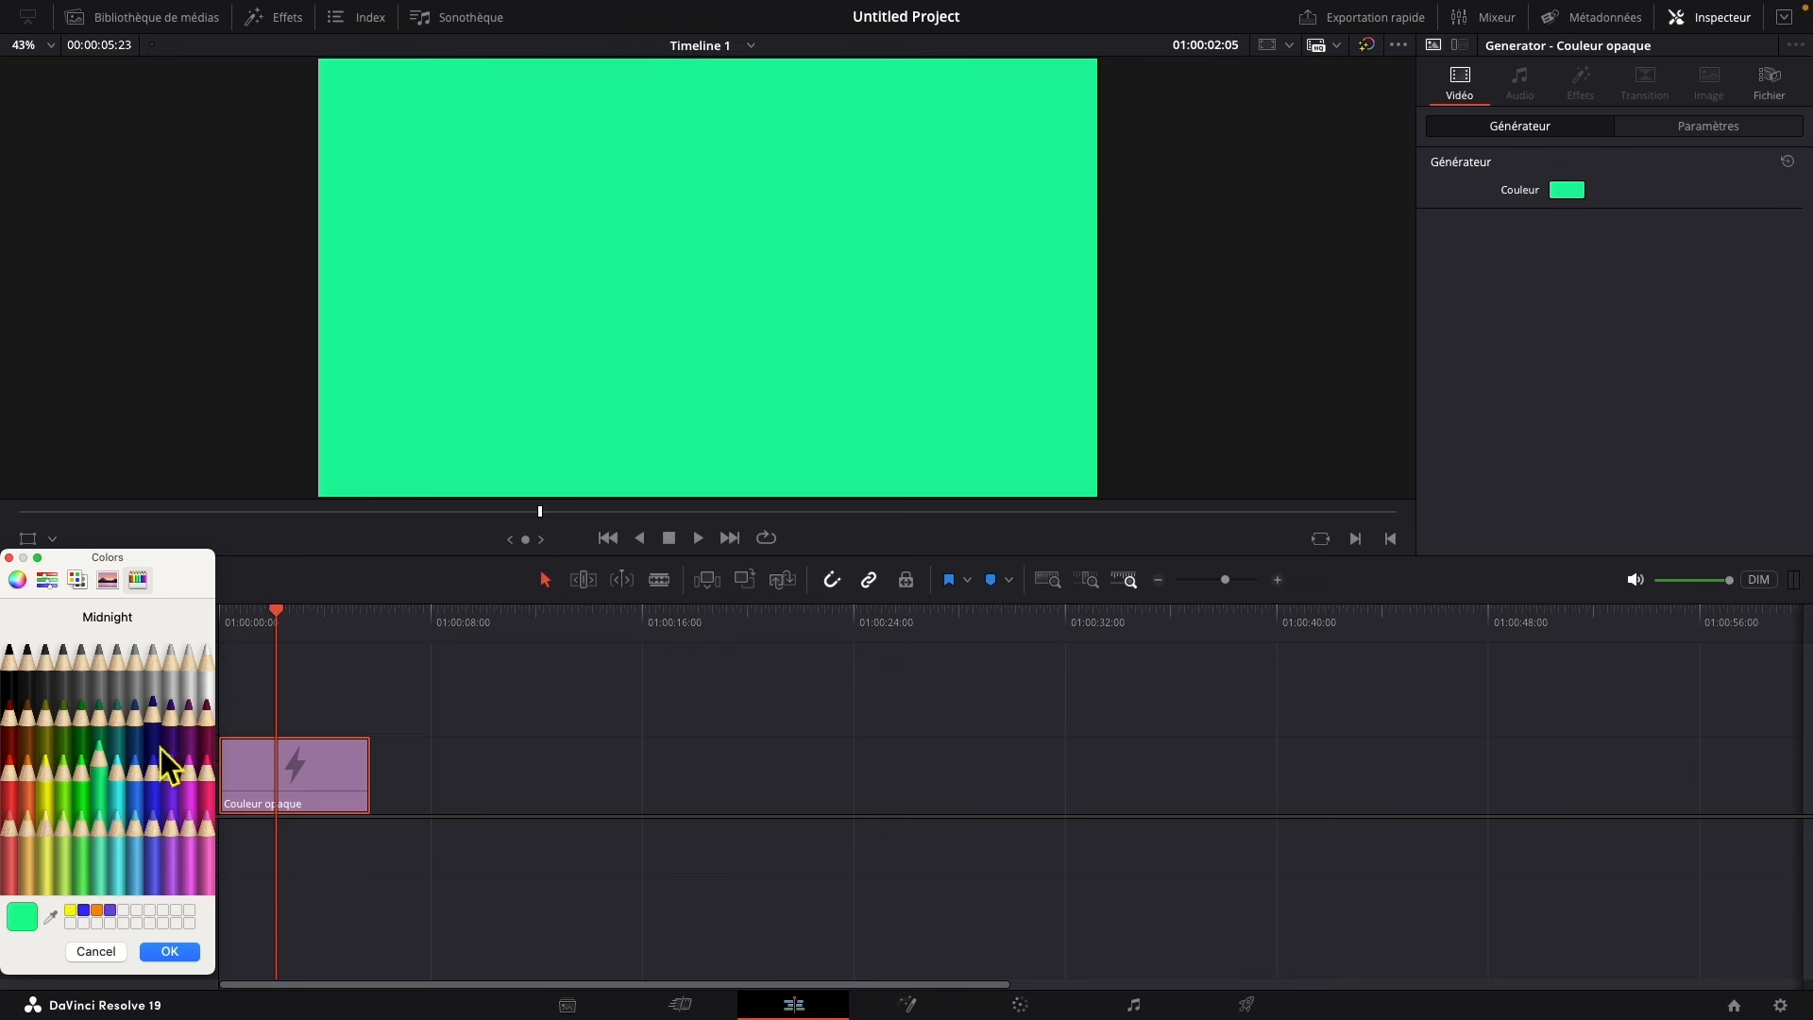
left_click(211, 701)
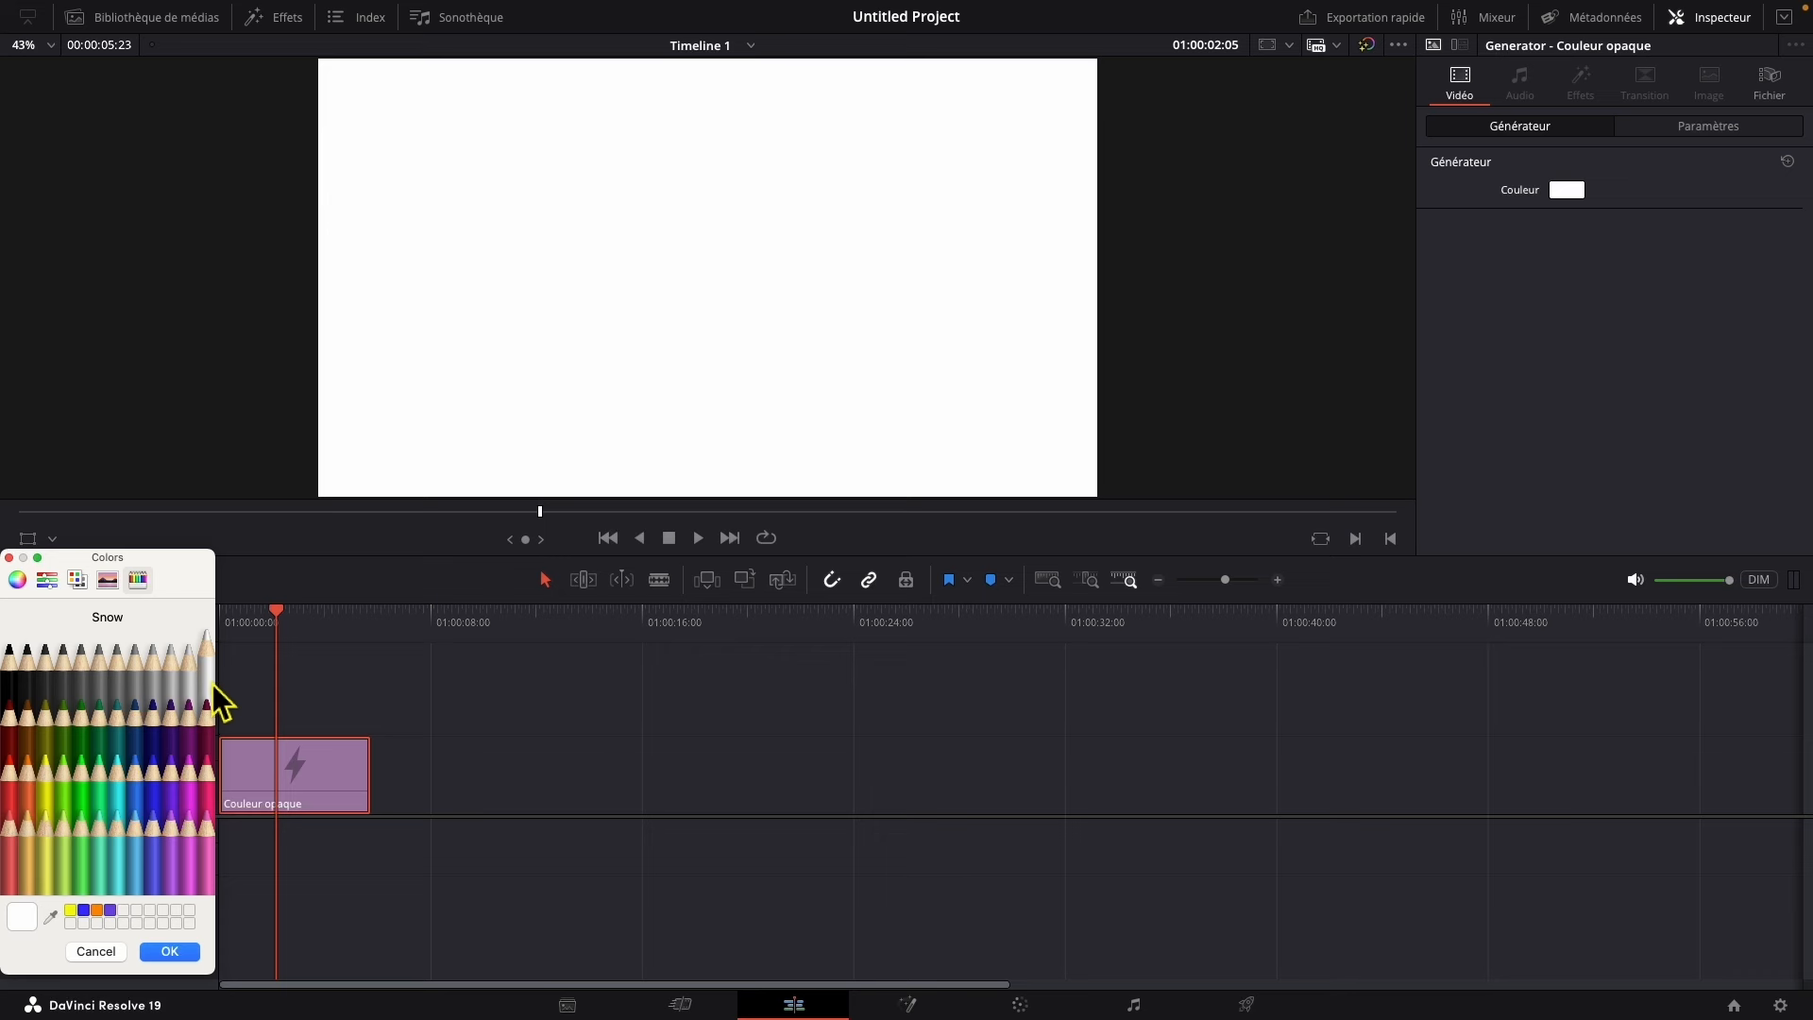
left_click(171, 959)
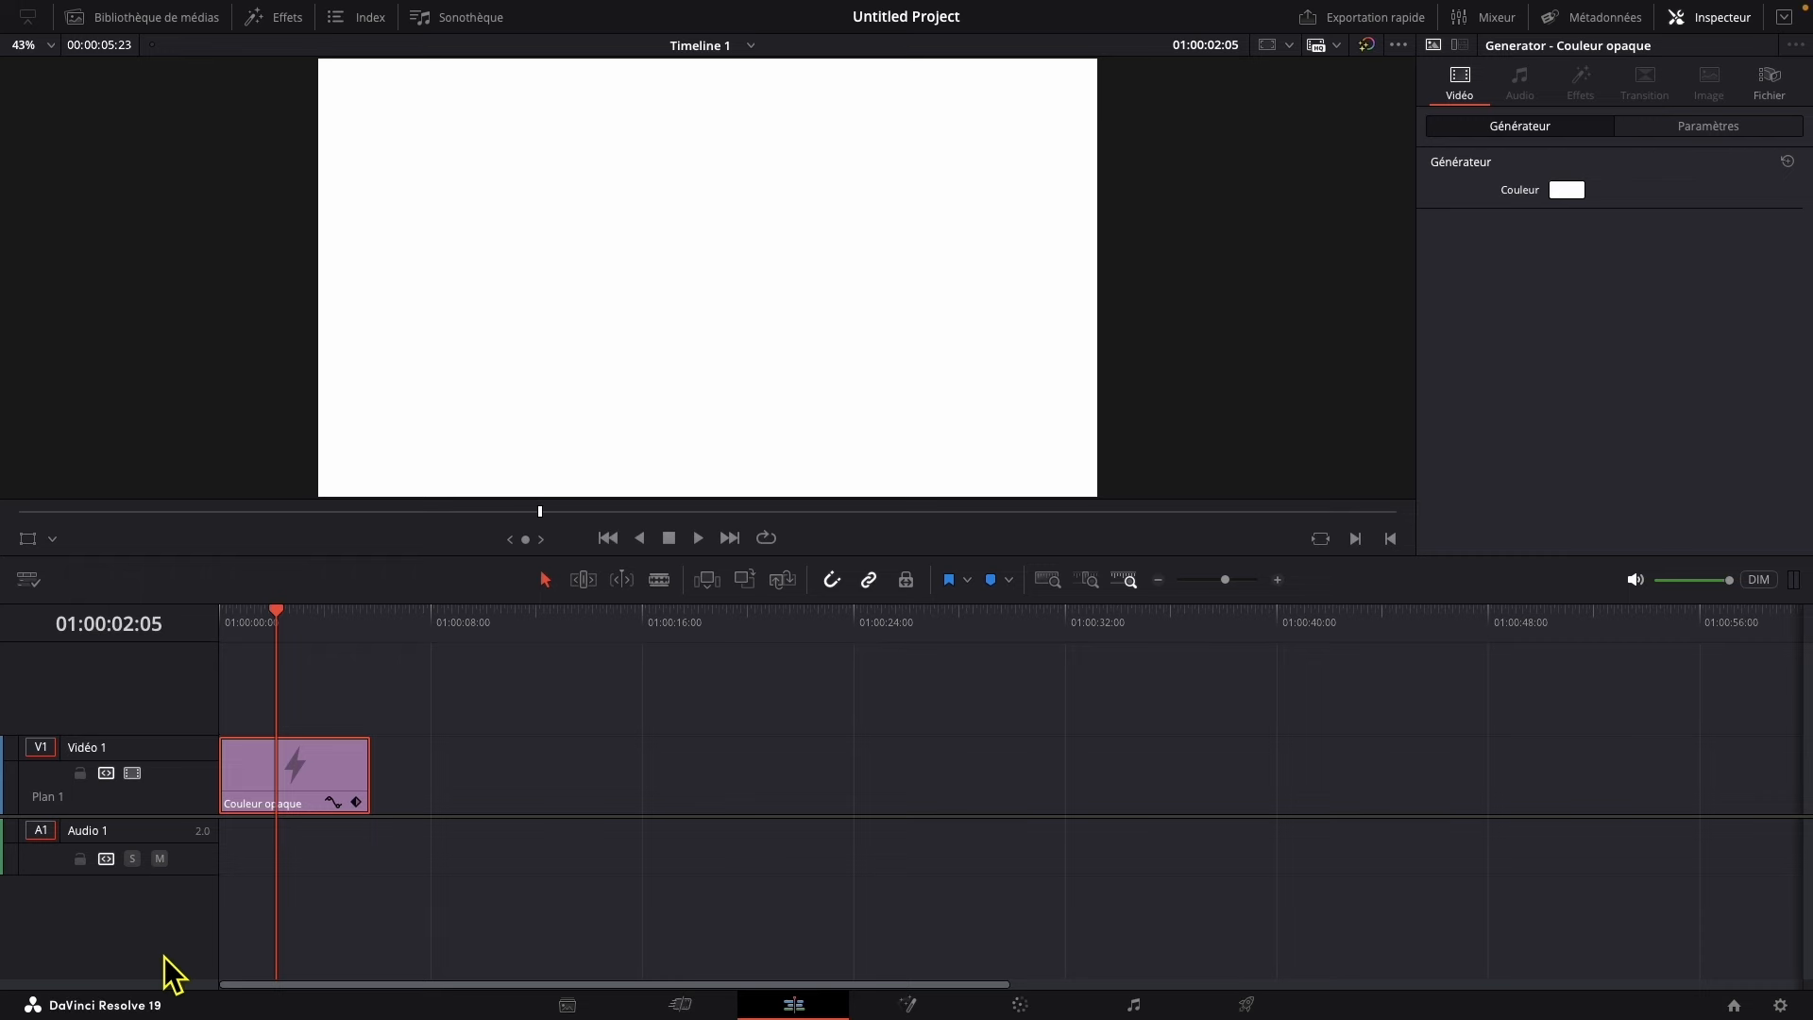
Step: Place FB.png on Vidéo 1 just after the Couleur opaque clip, hide the media library and put the playhead at 01:00:08:12
left_click(161, 21)
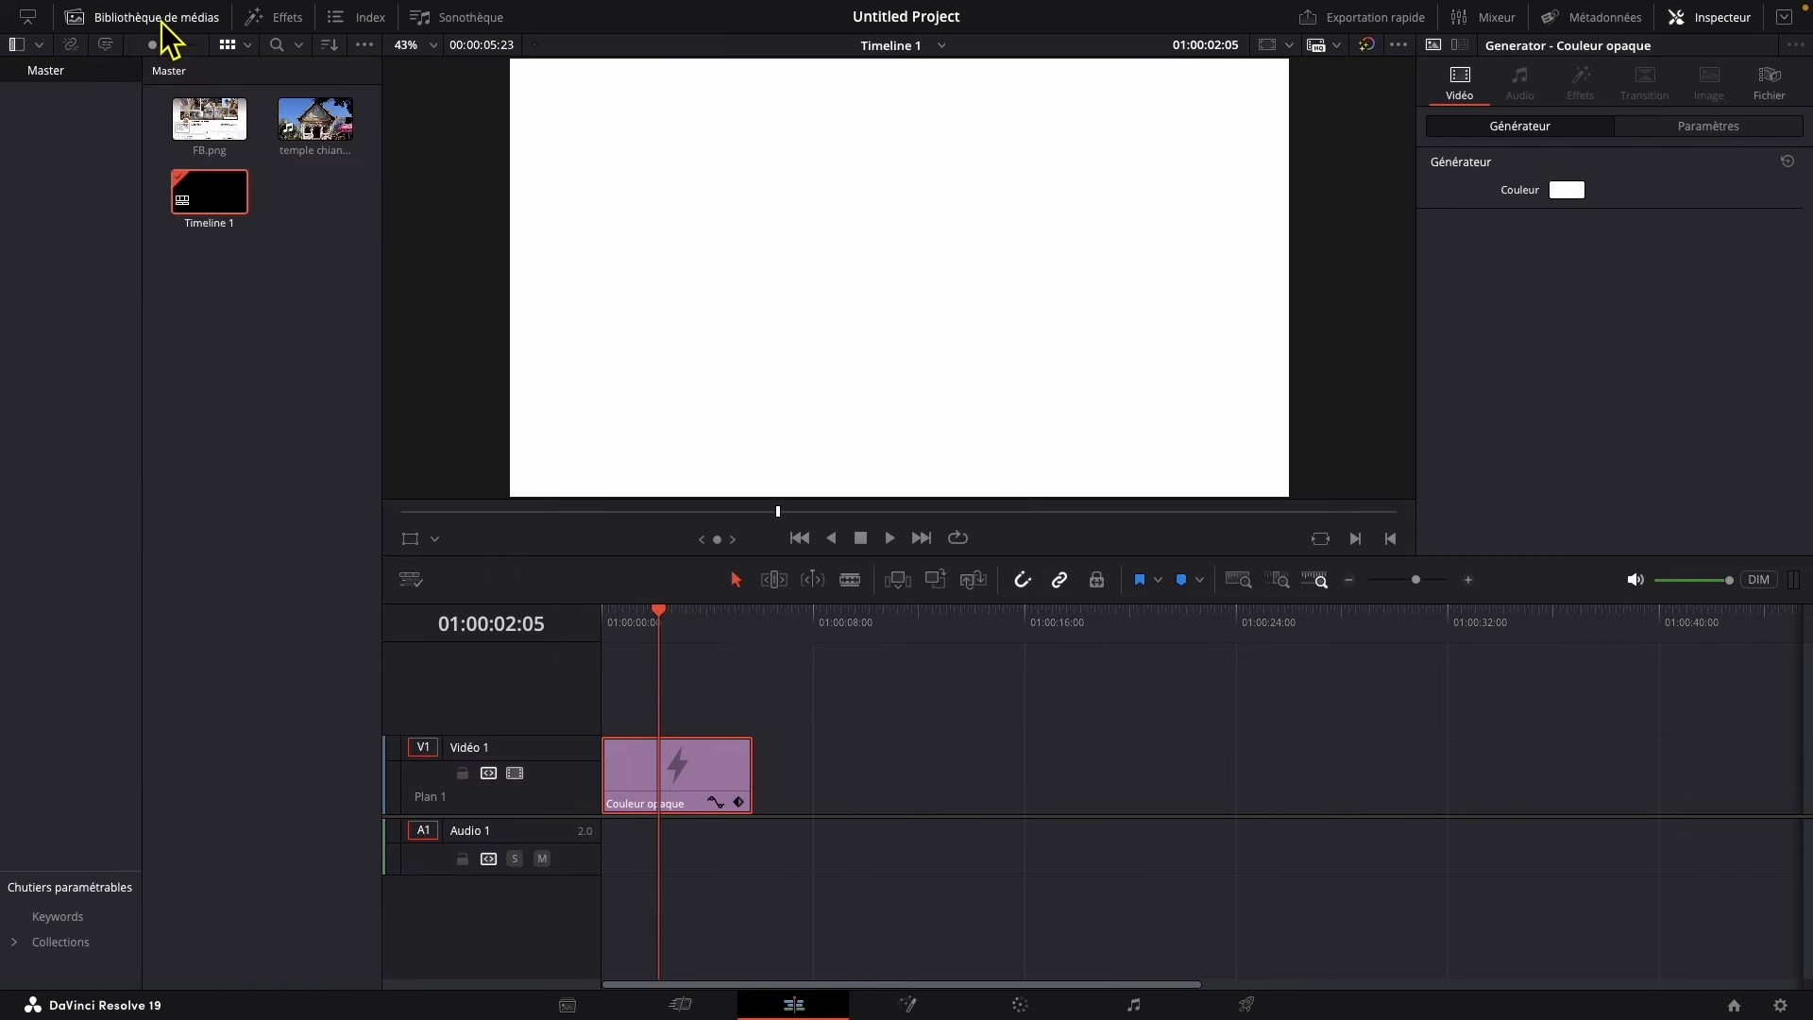
left_click(202, 119)
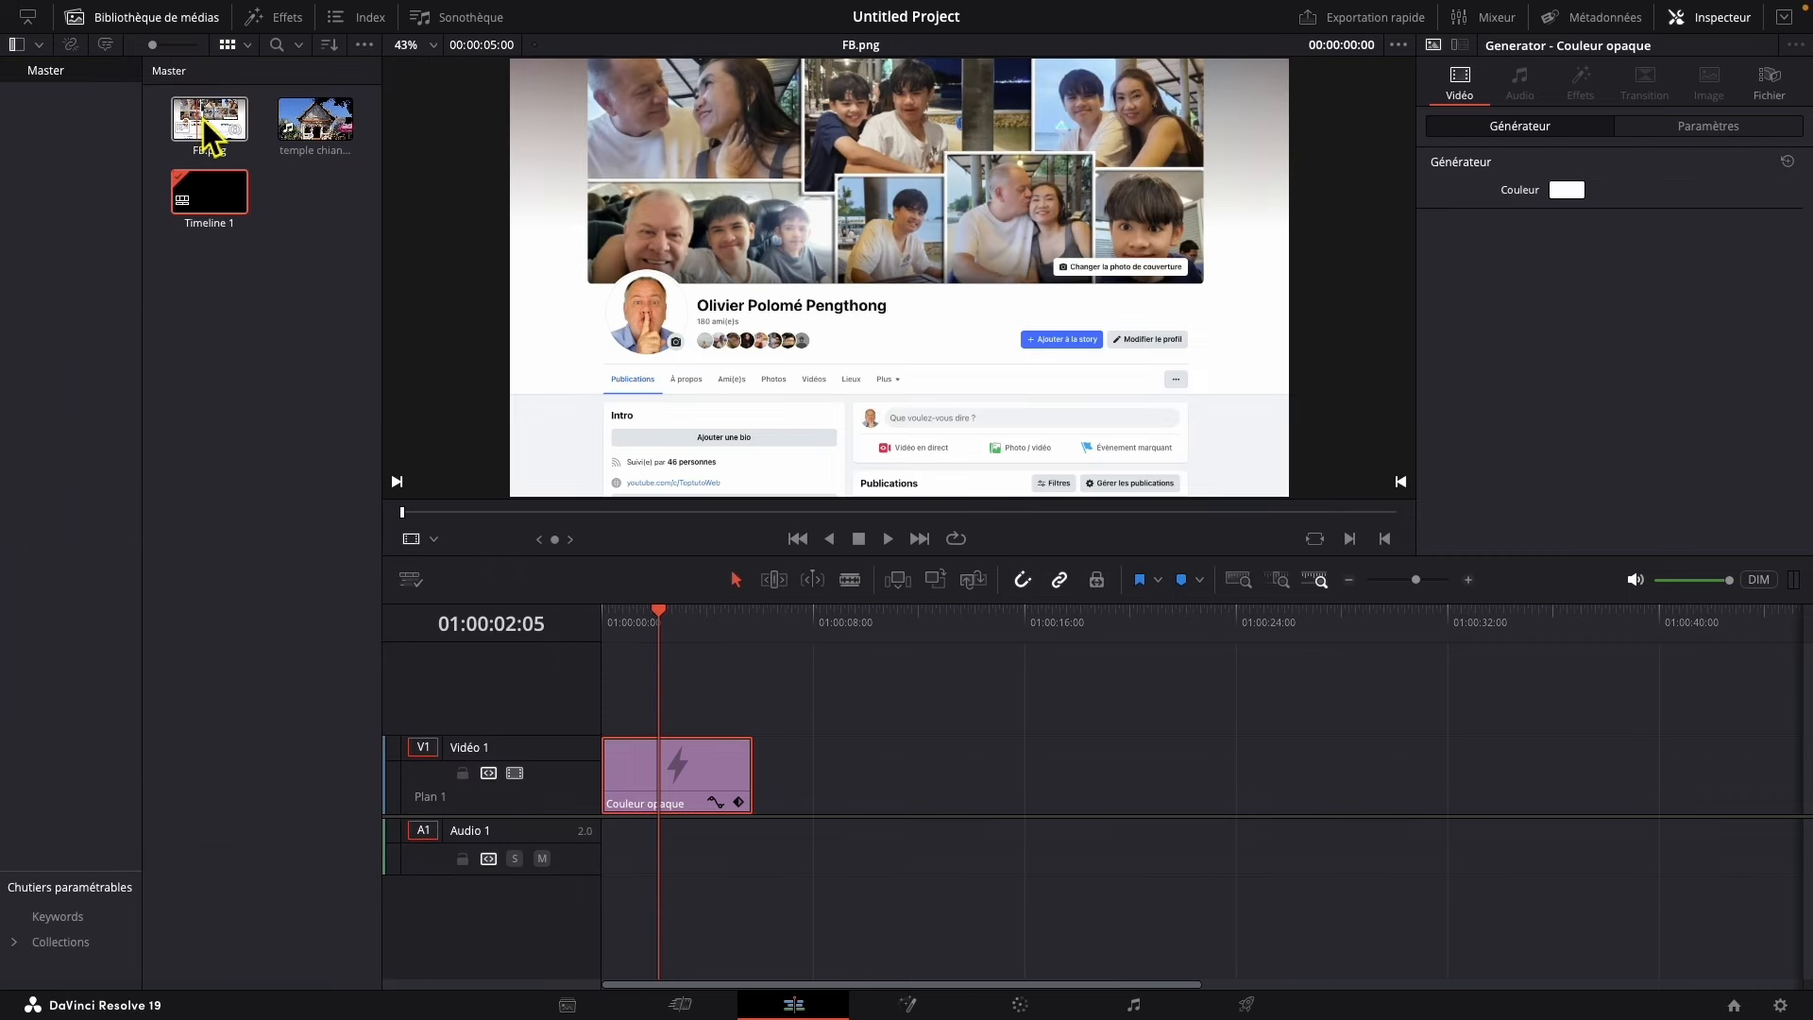
left_click(203, 119)
left_click_drag(204, 119, 767, 760)
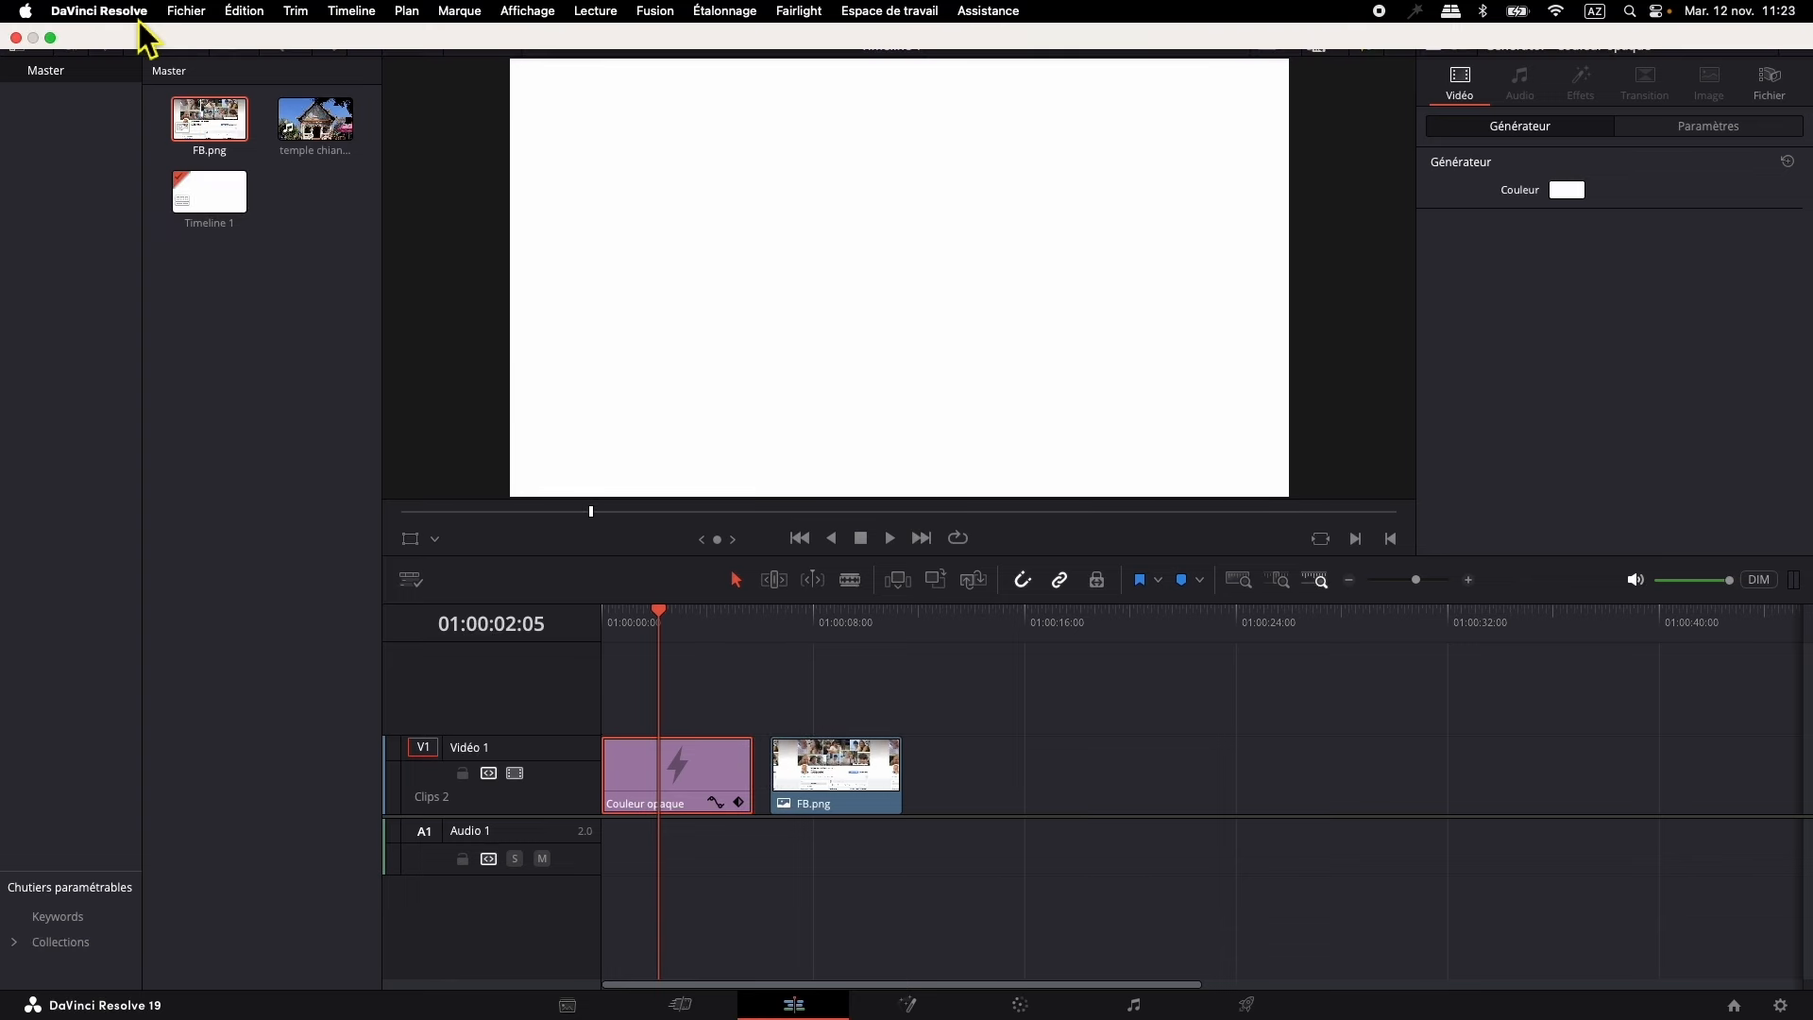
left_click(176, 23)
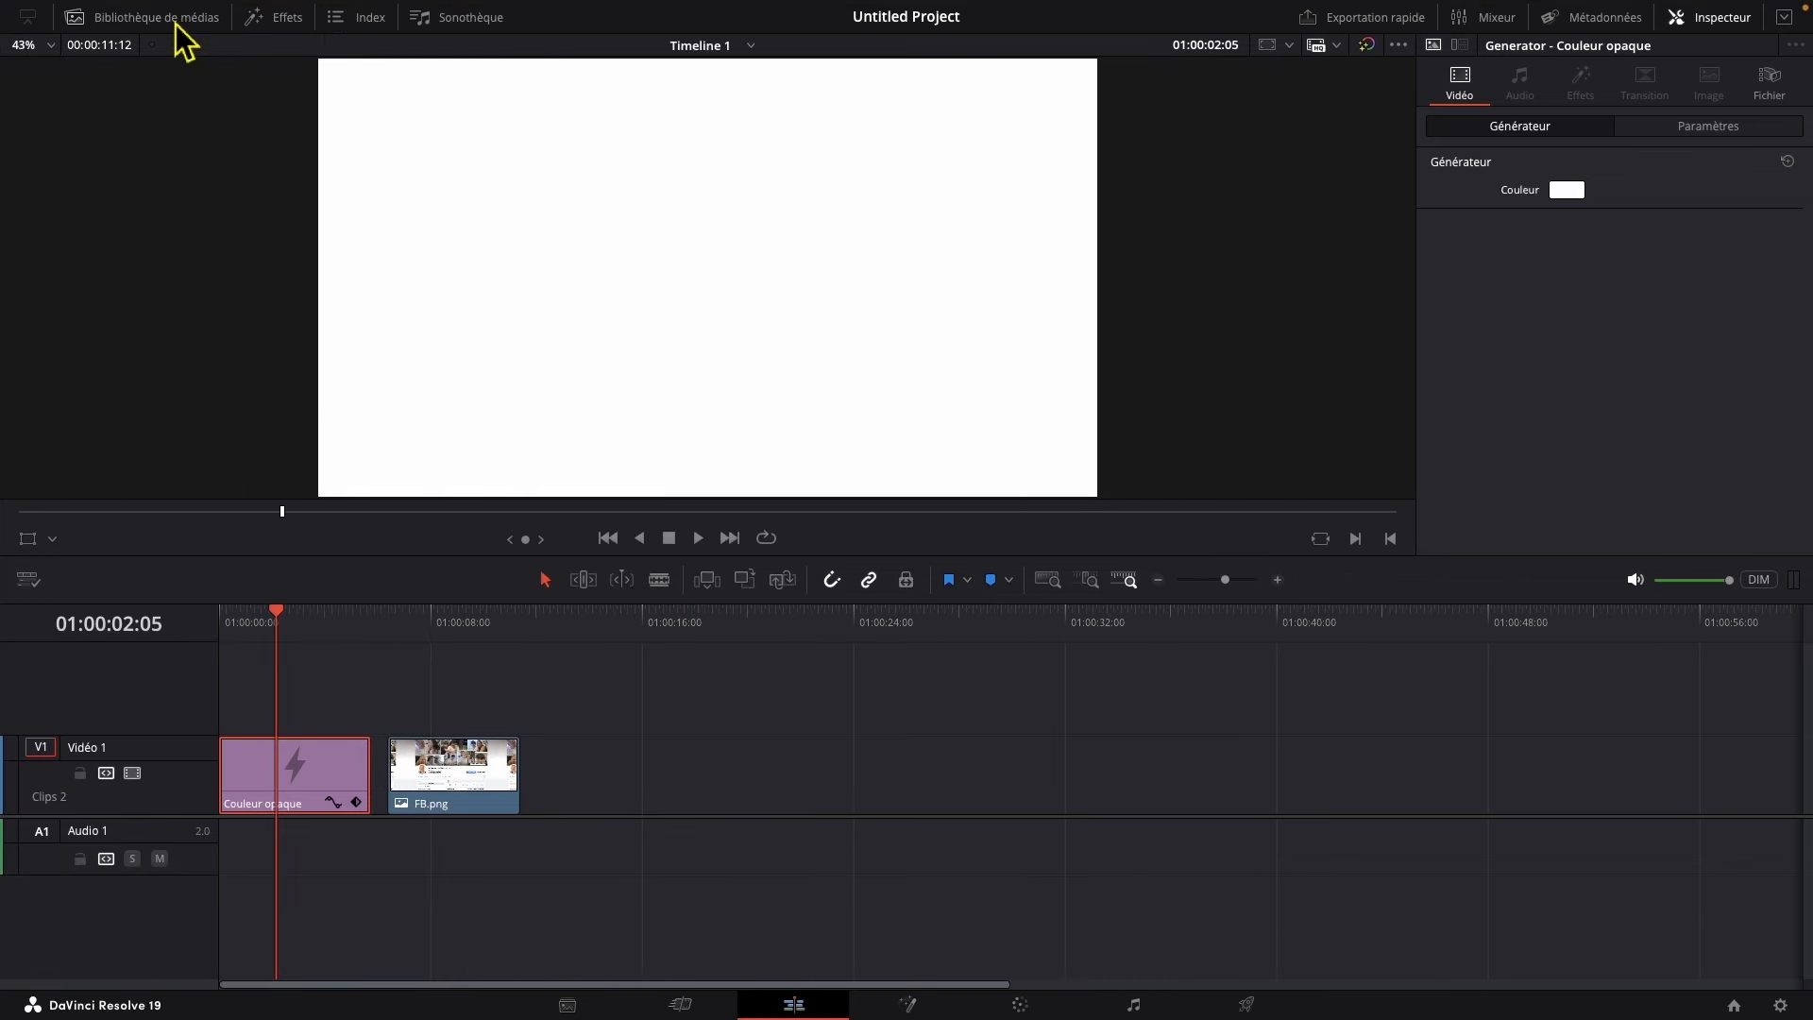
left_click(443, 623)
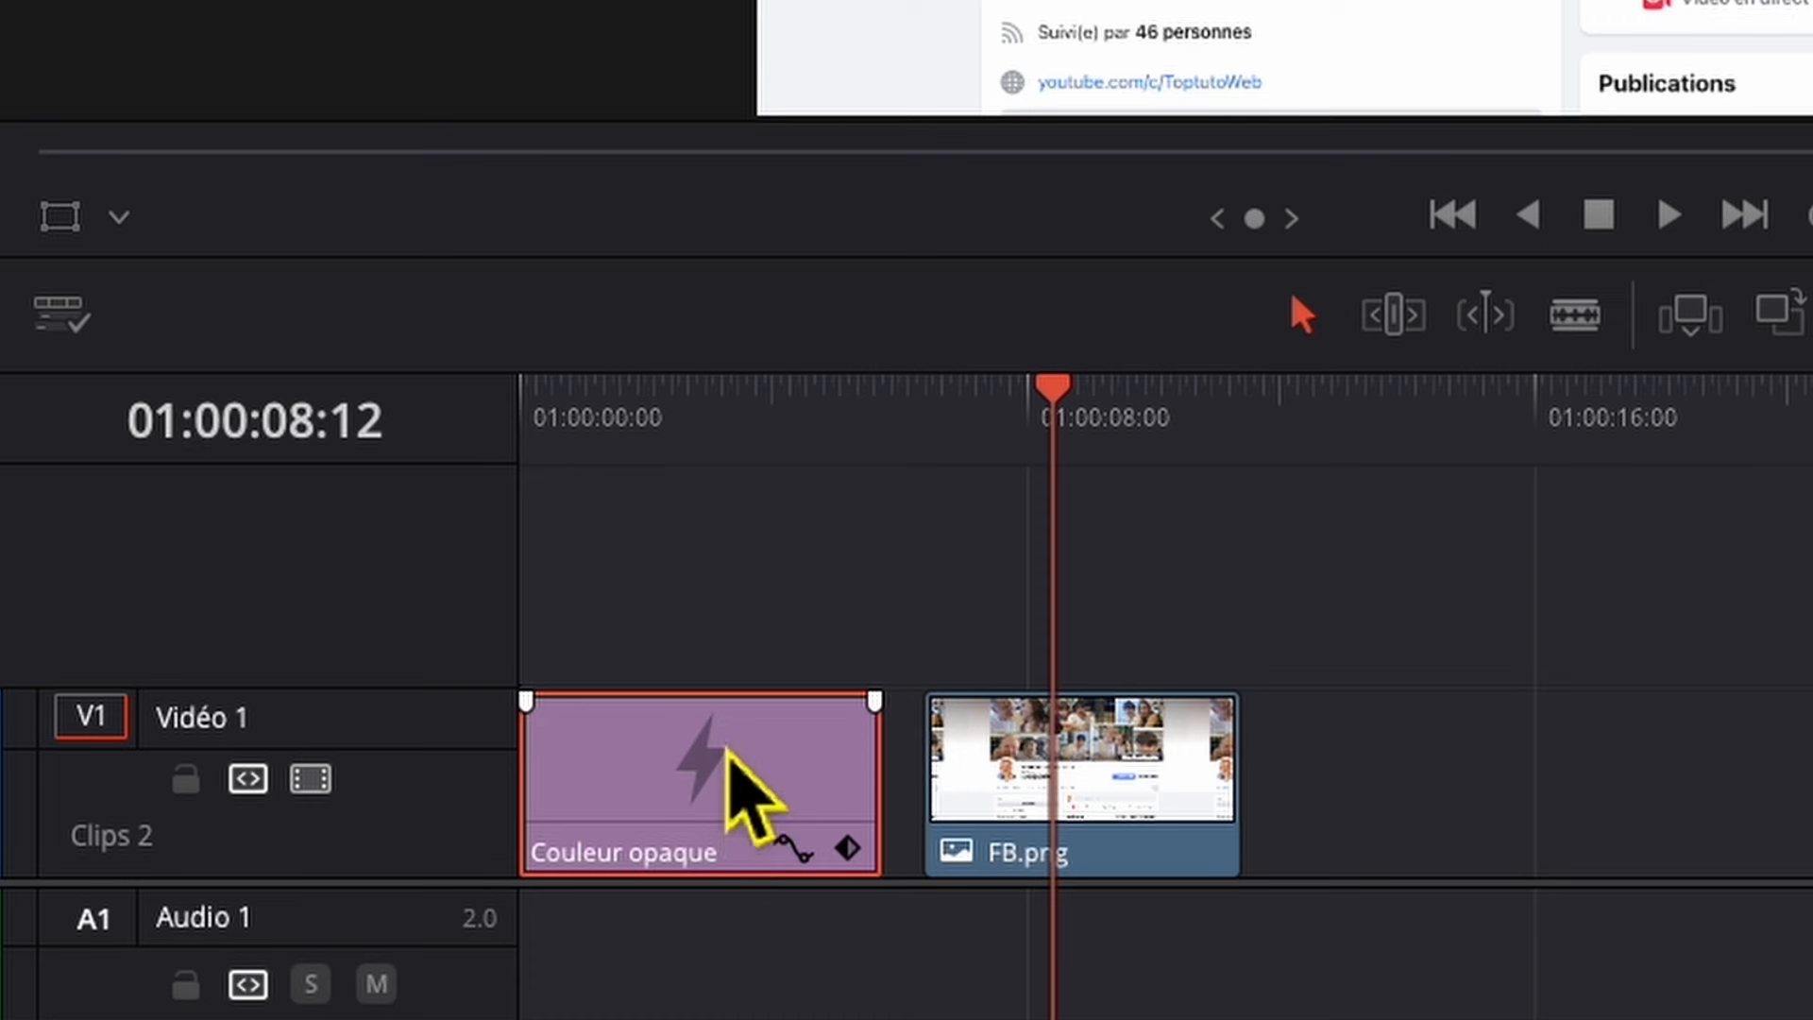
Step: Move the Couleur opaque clip up to Vidéo 2 and place FB.png beneath it at the timeline start, with the playhead at 01:00:02:10
left_click_drag(727, 765, 725, 656)
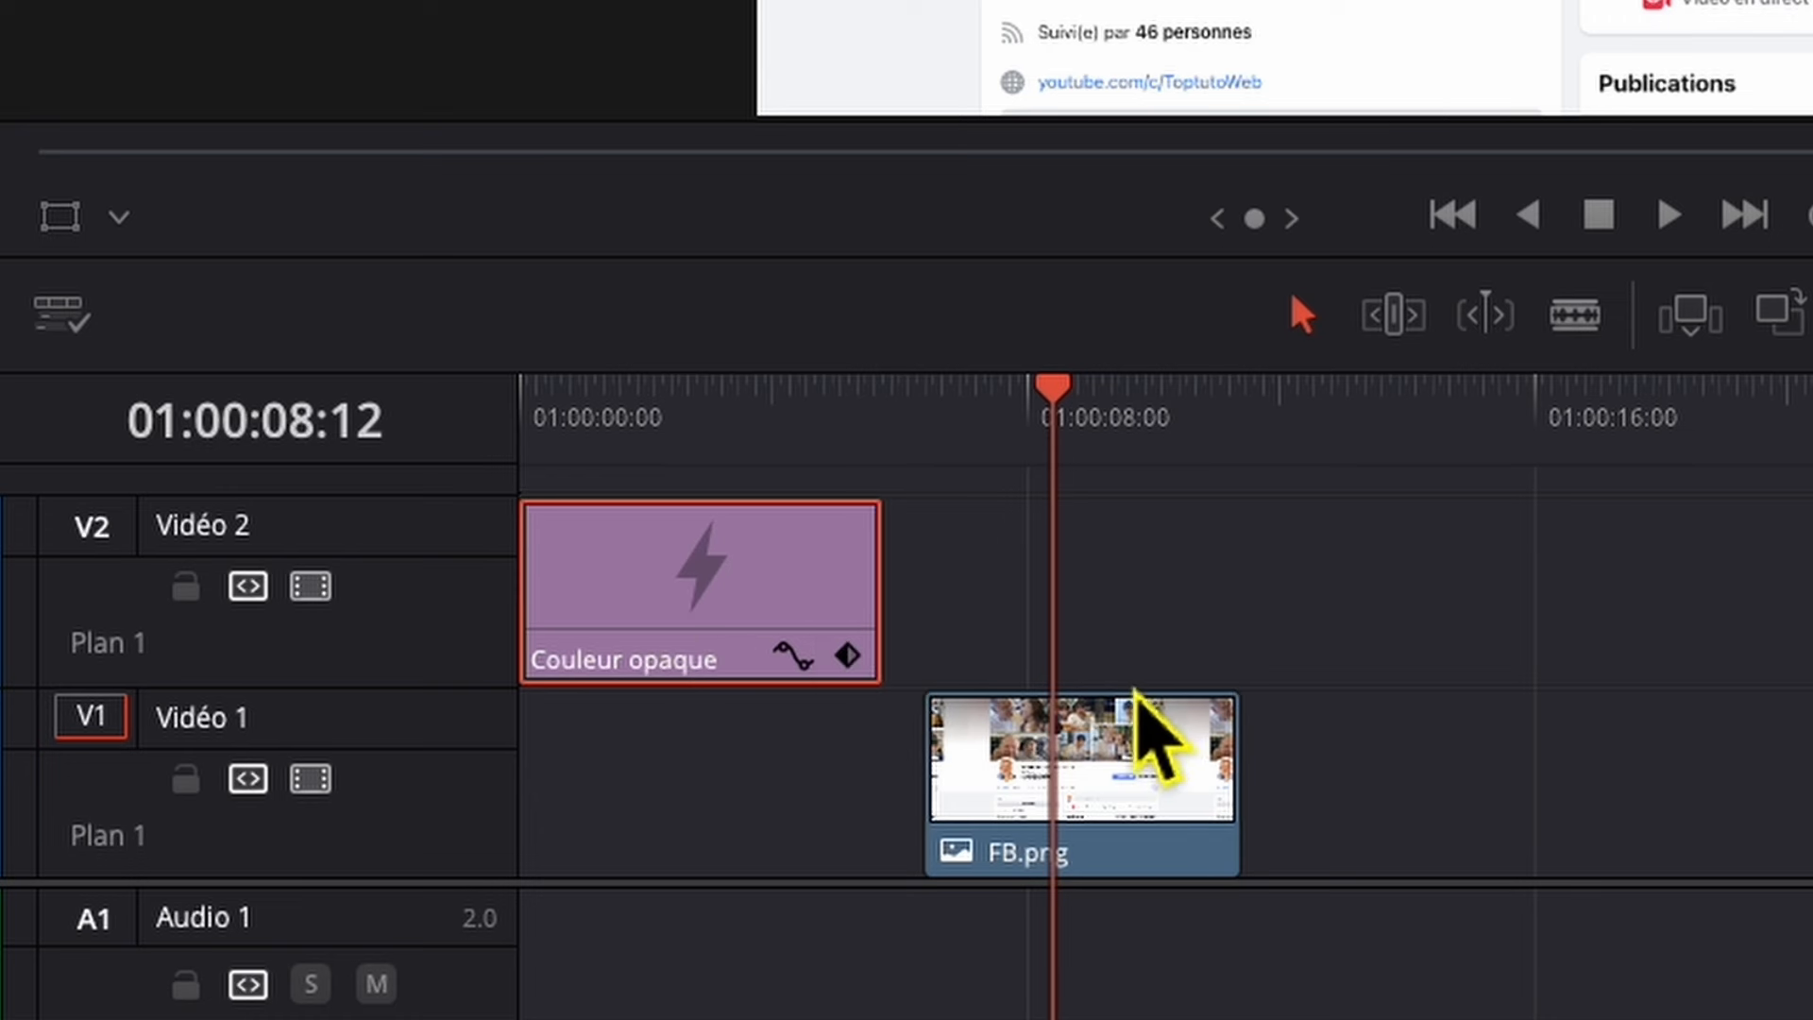
left_click_drag(1044, 406, 1077, 406)
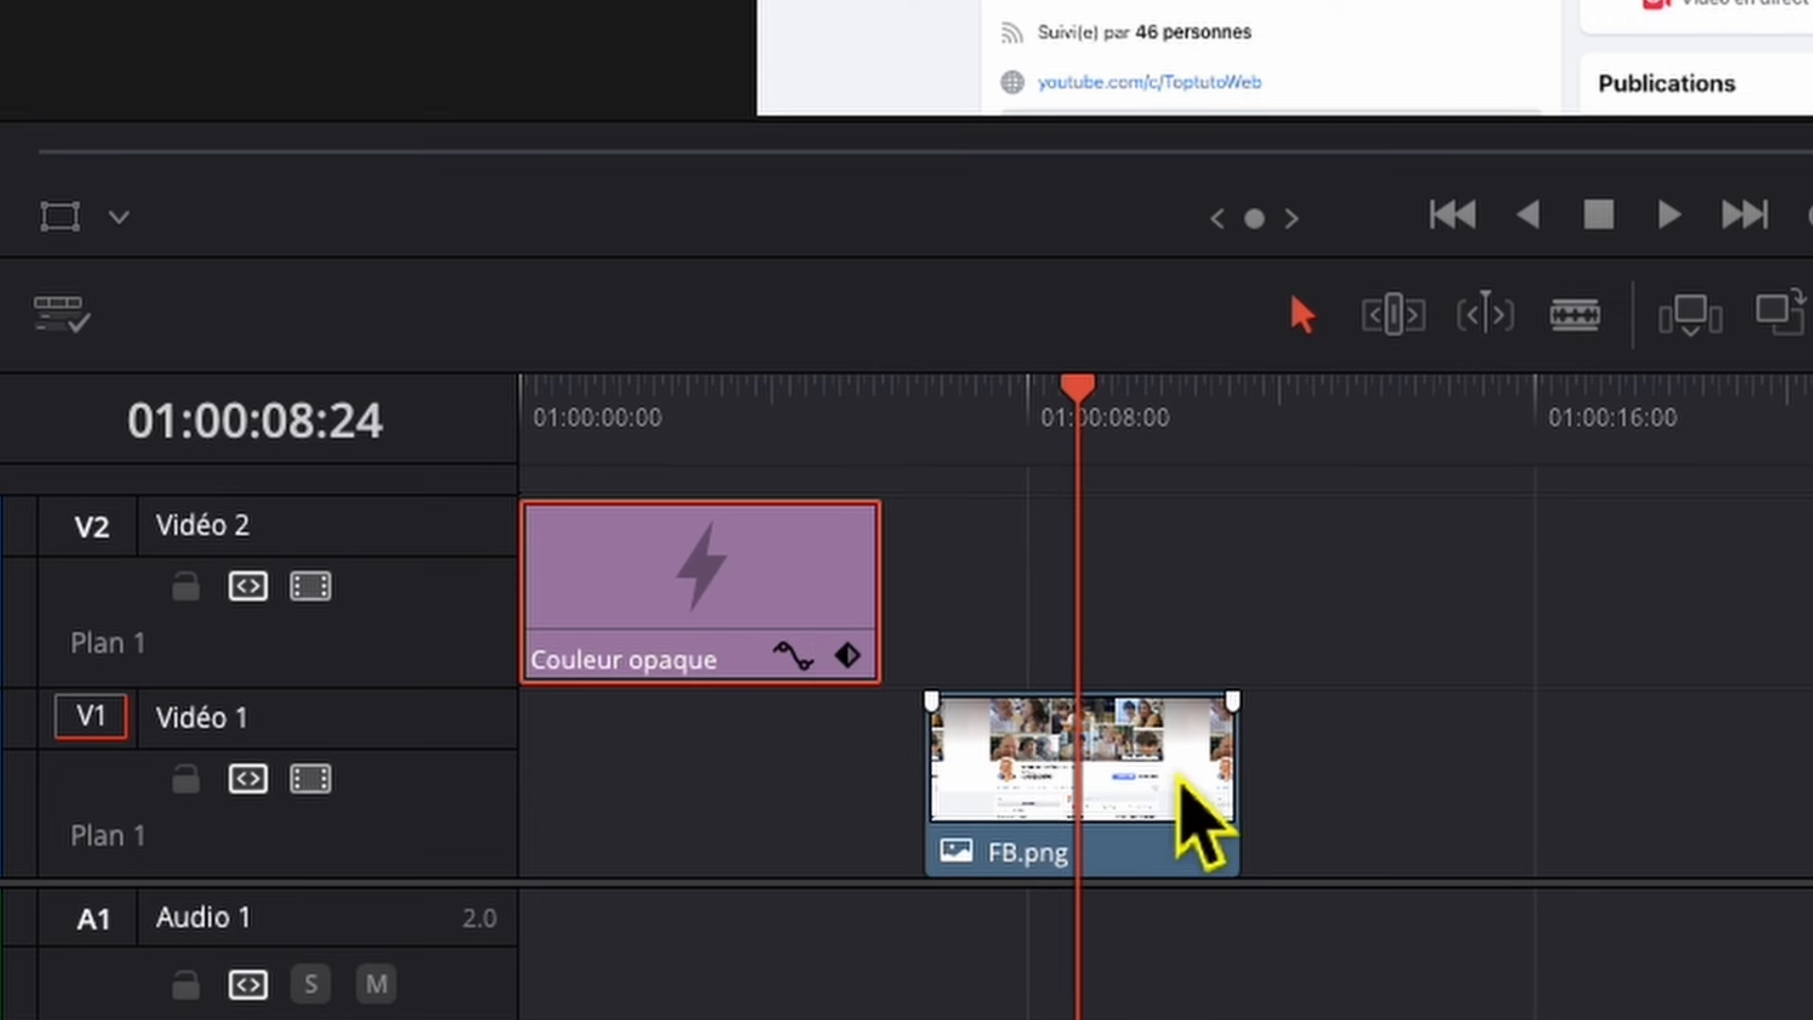
left_click(1180, 822)
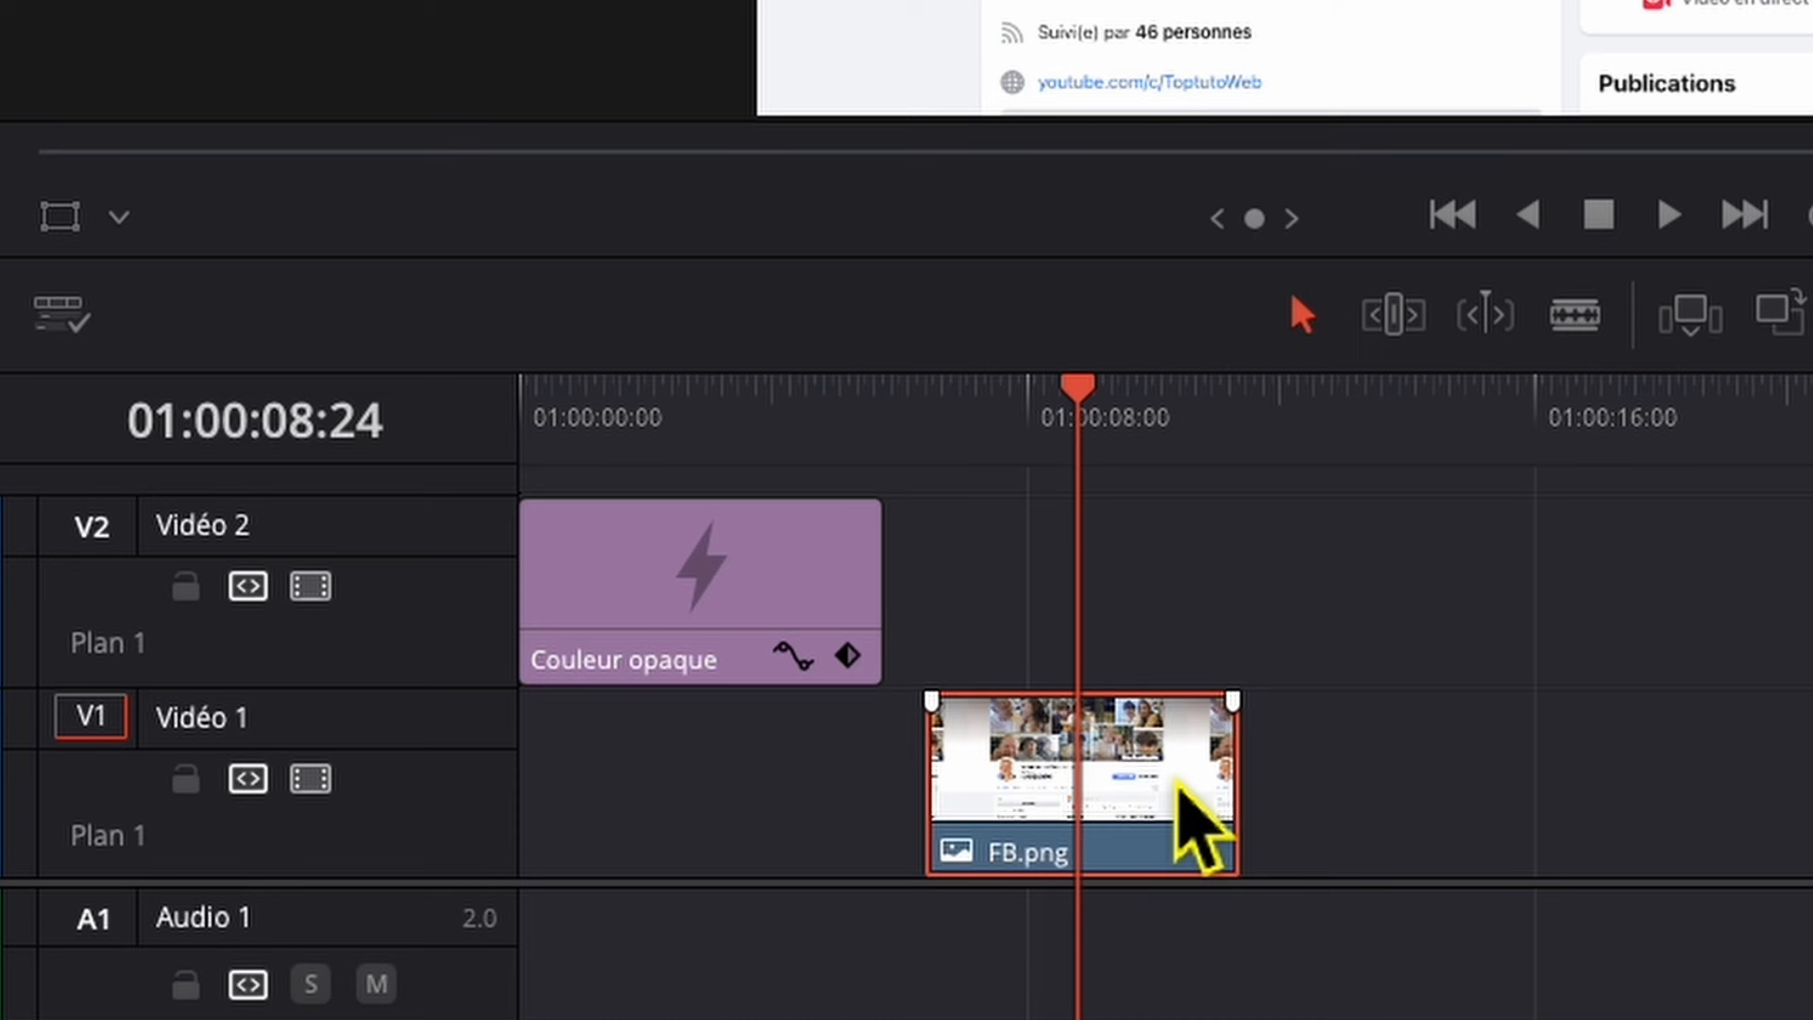
left_click_drag(1177, 787, 744, 746)
left_click_drag(1081, 401, 666, 437)
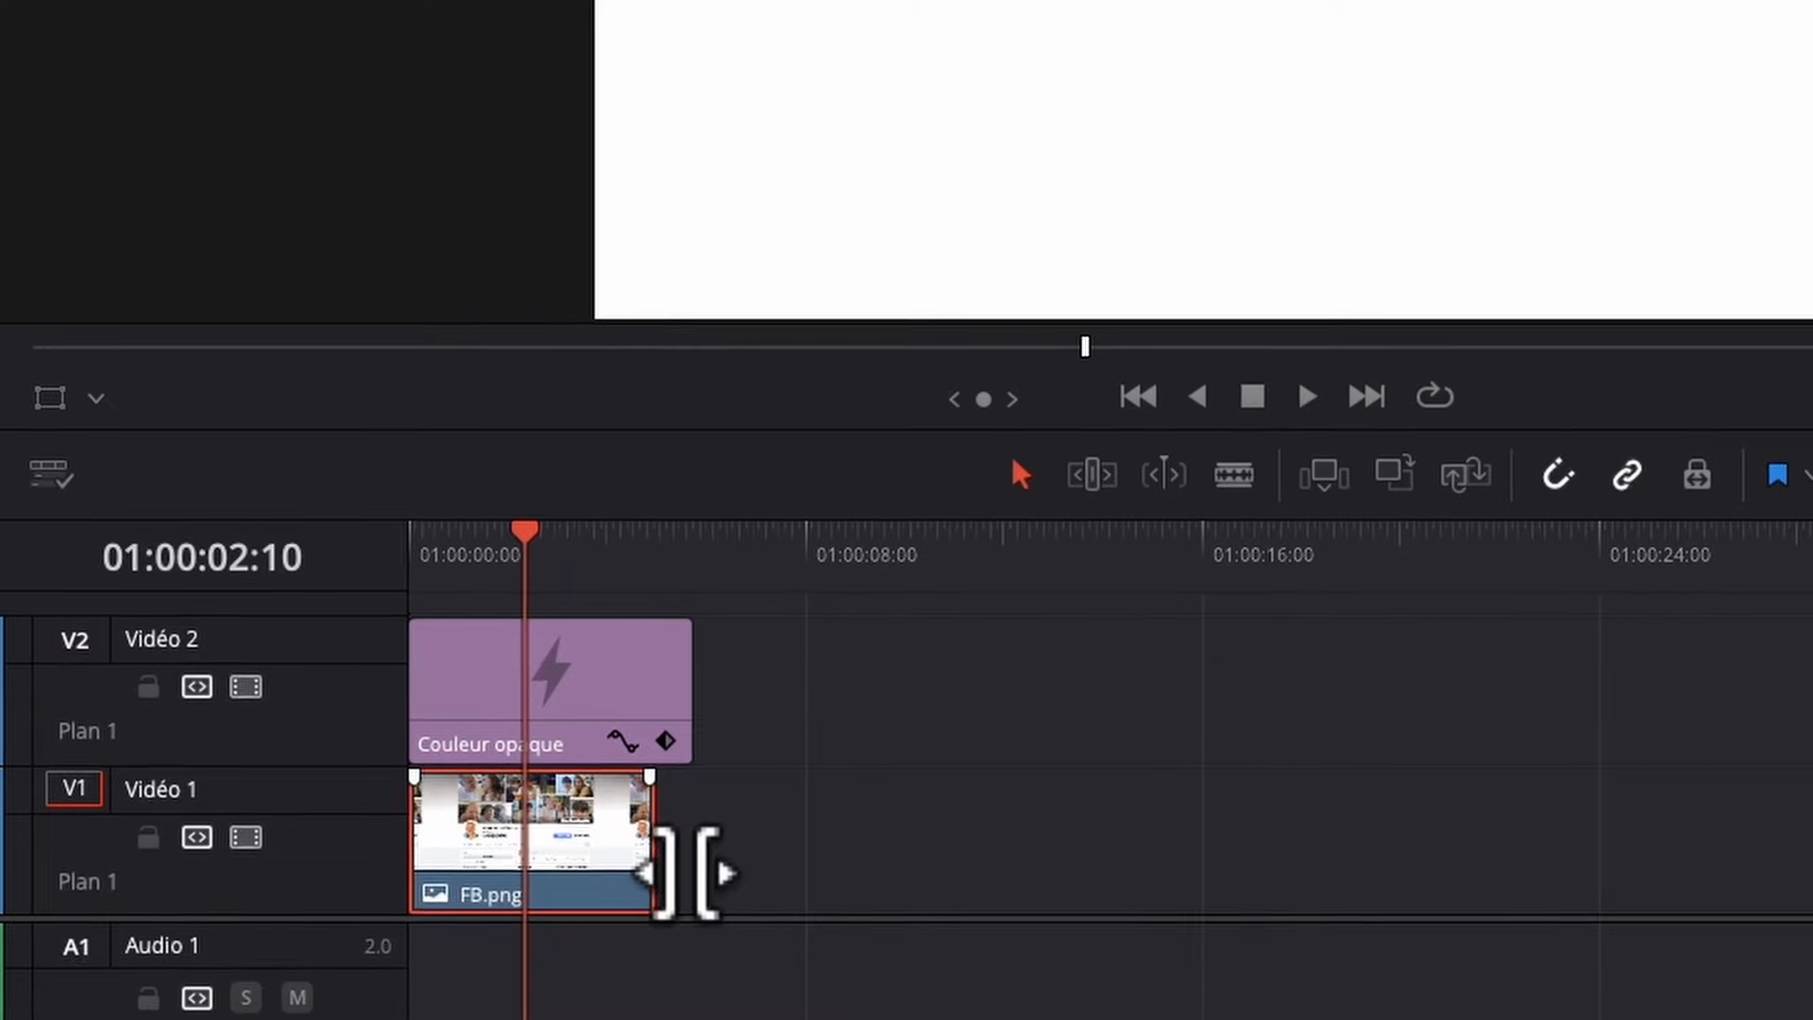
Step: Extend FB.png to the end of the Couleur opaque clip and scale the colour clip to a zoom of 0.260
left_click_drag(735, 856, 701, 876)
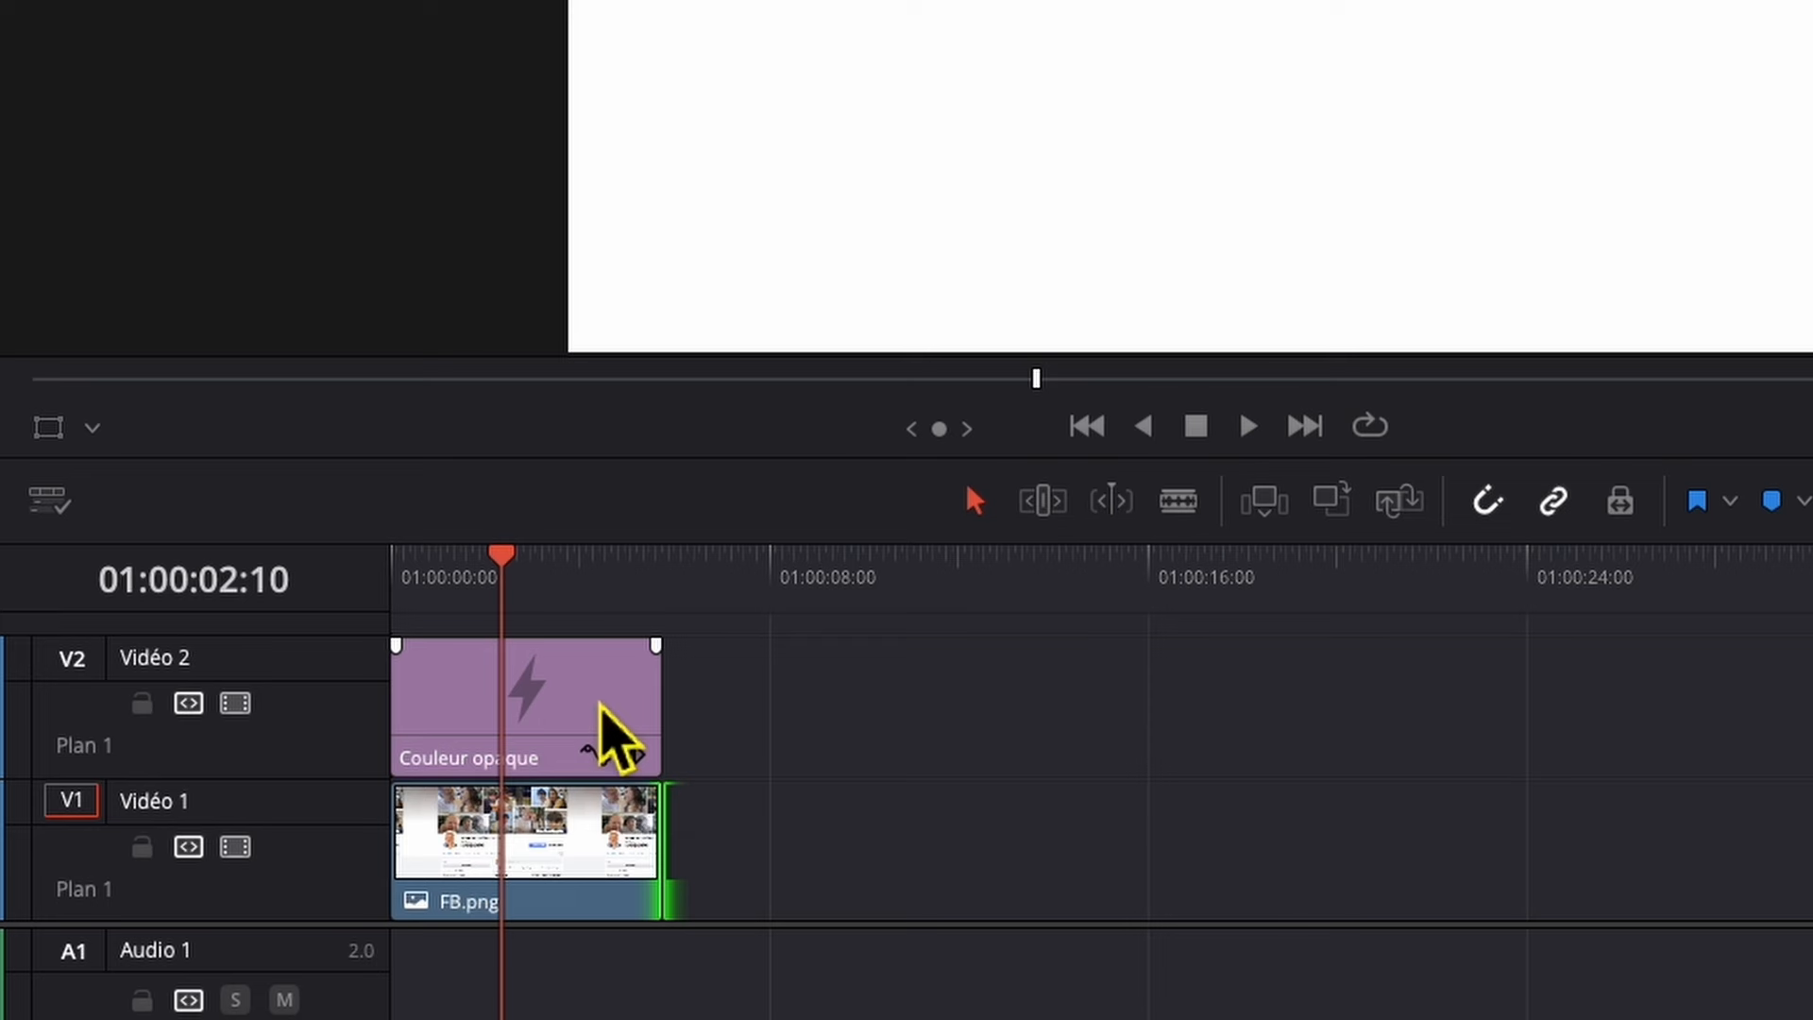
left_click(551, 718)
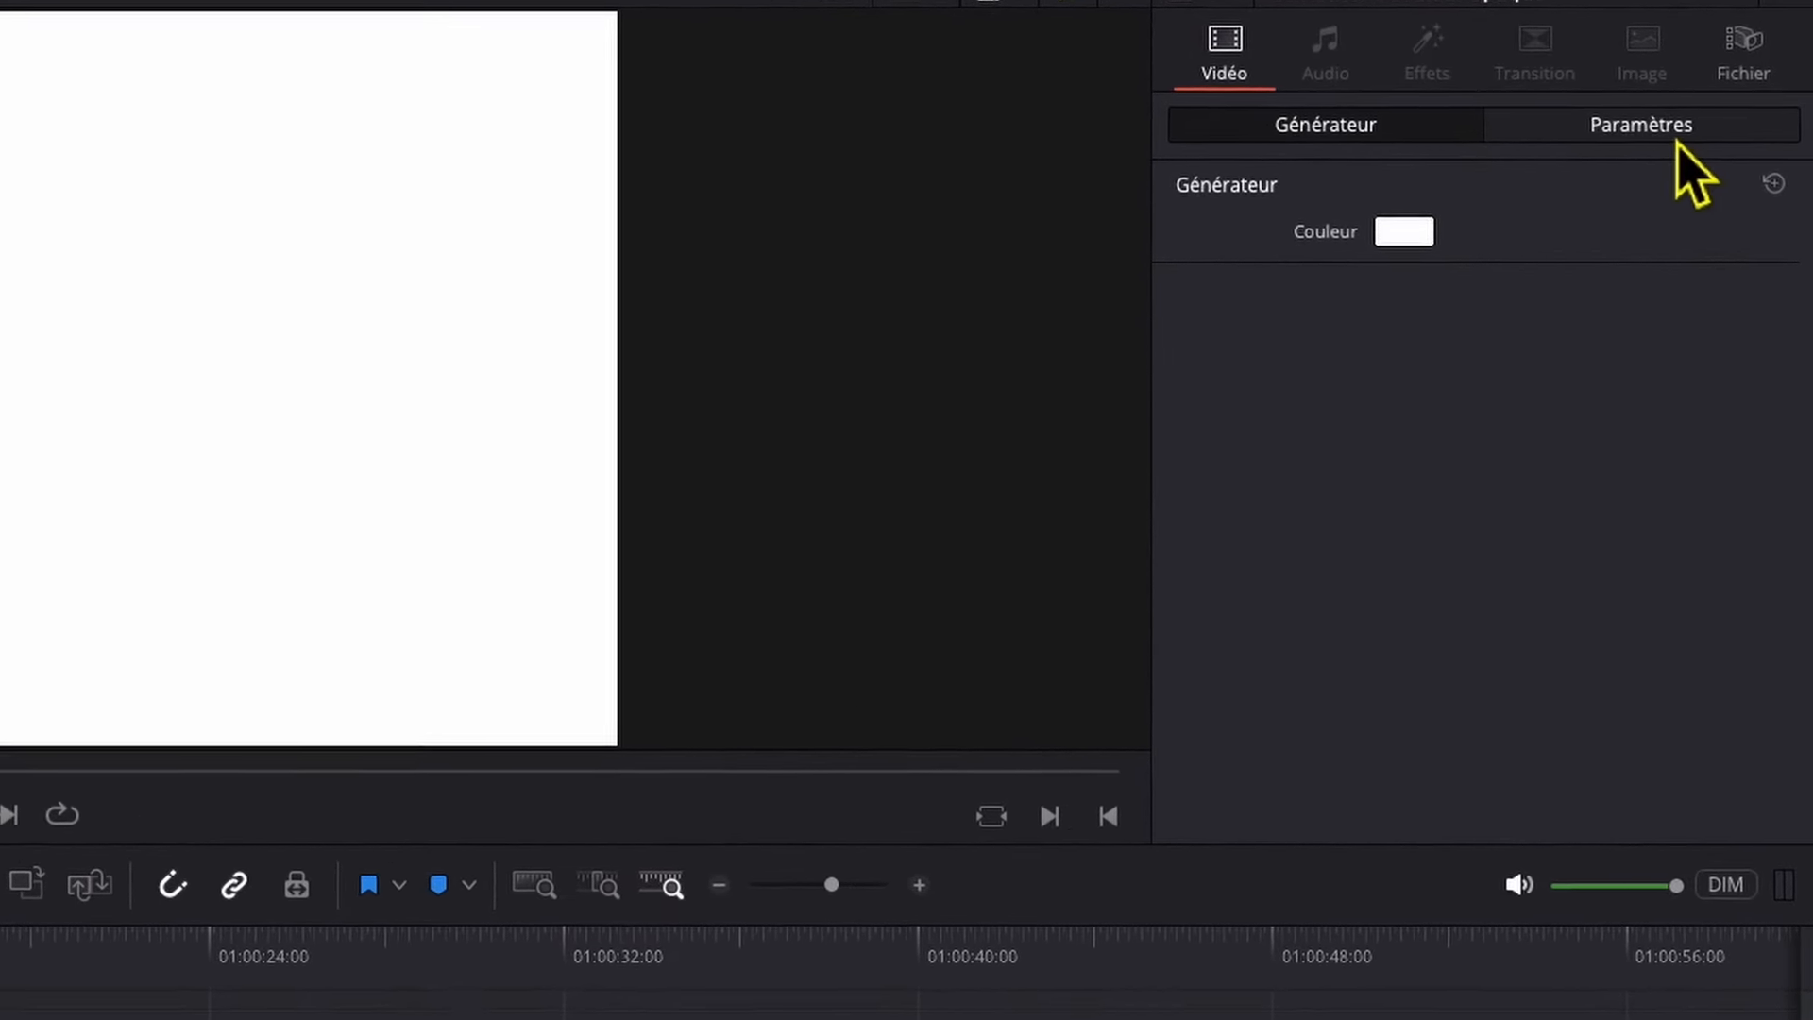
left_click(1641, 127)
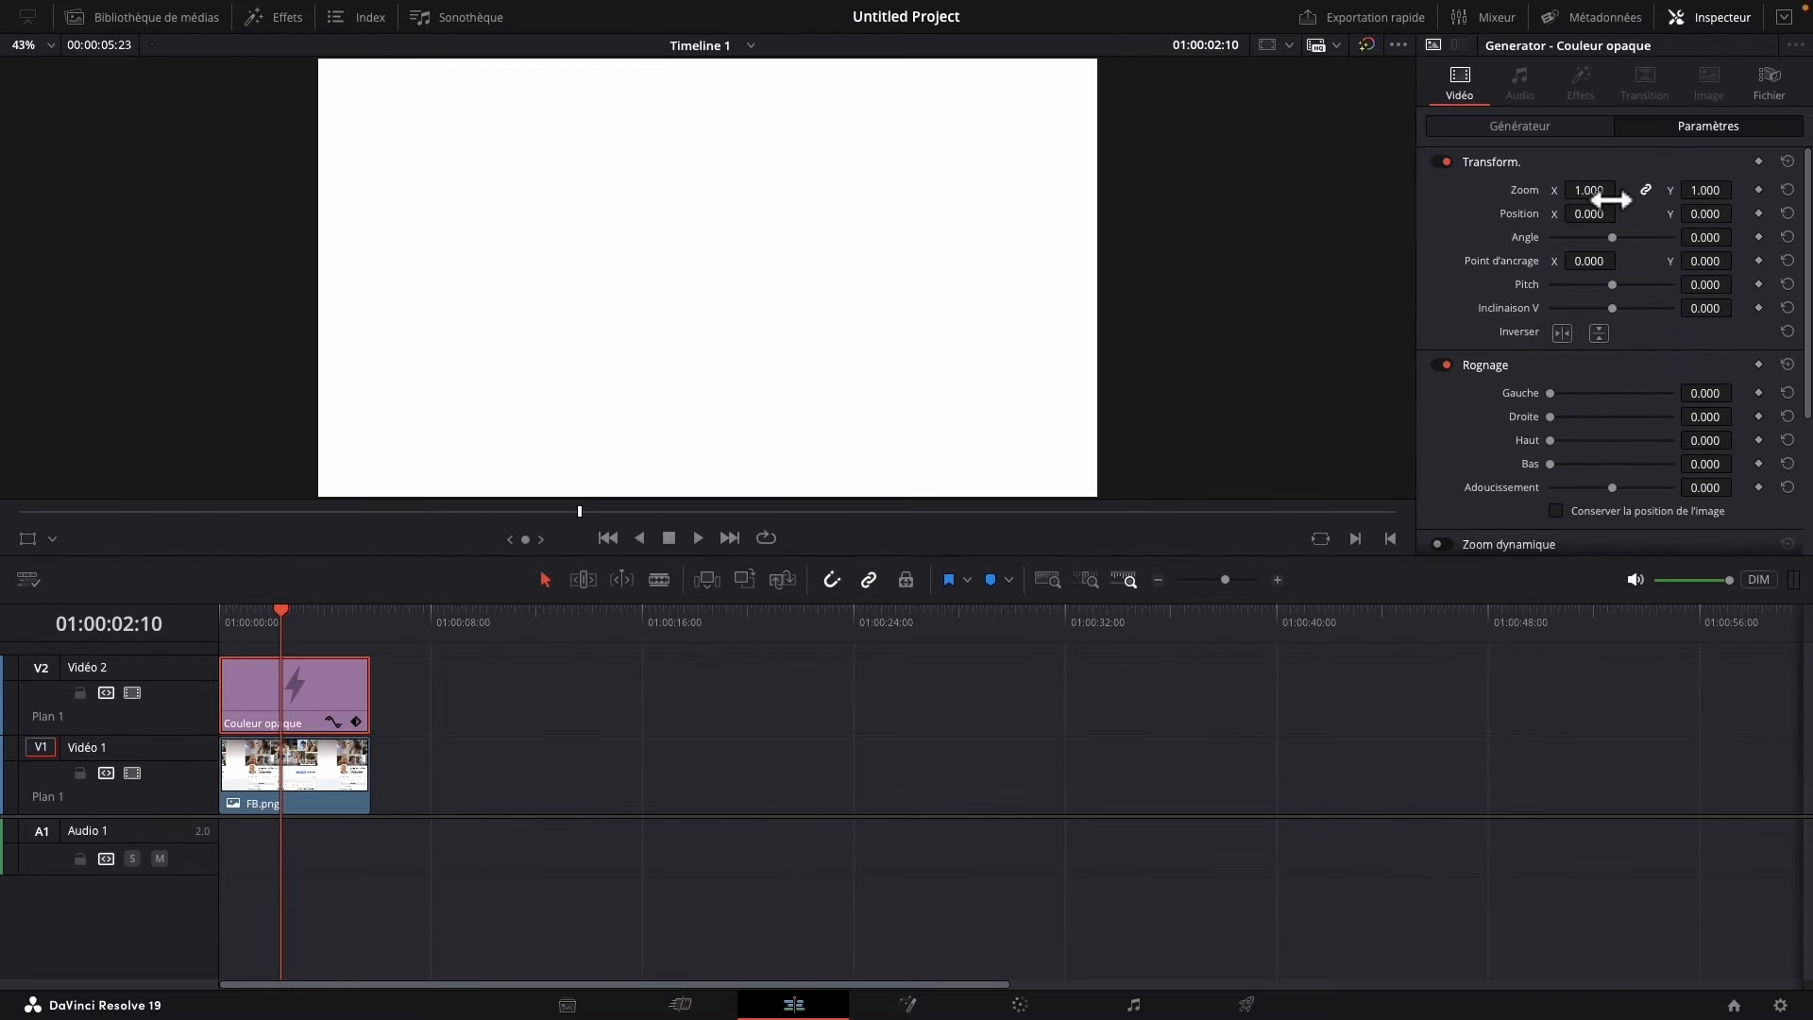
left_click_drag(1589, 189, 1501, 189)
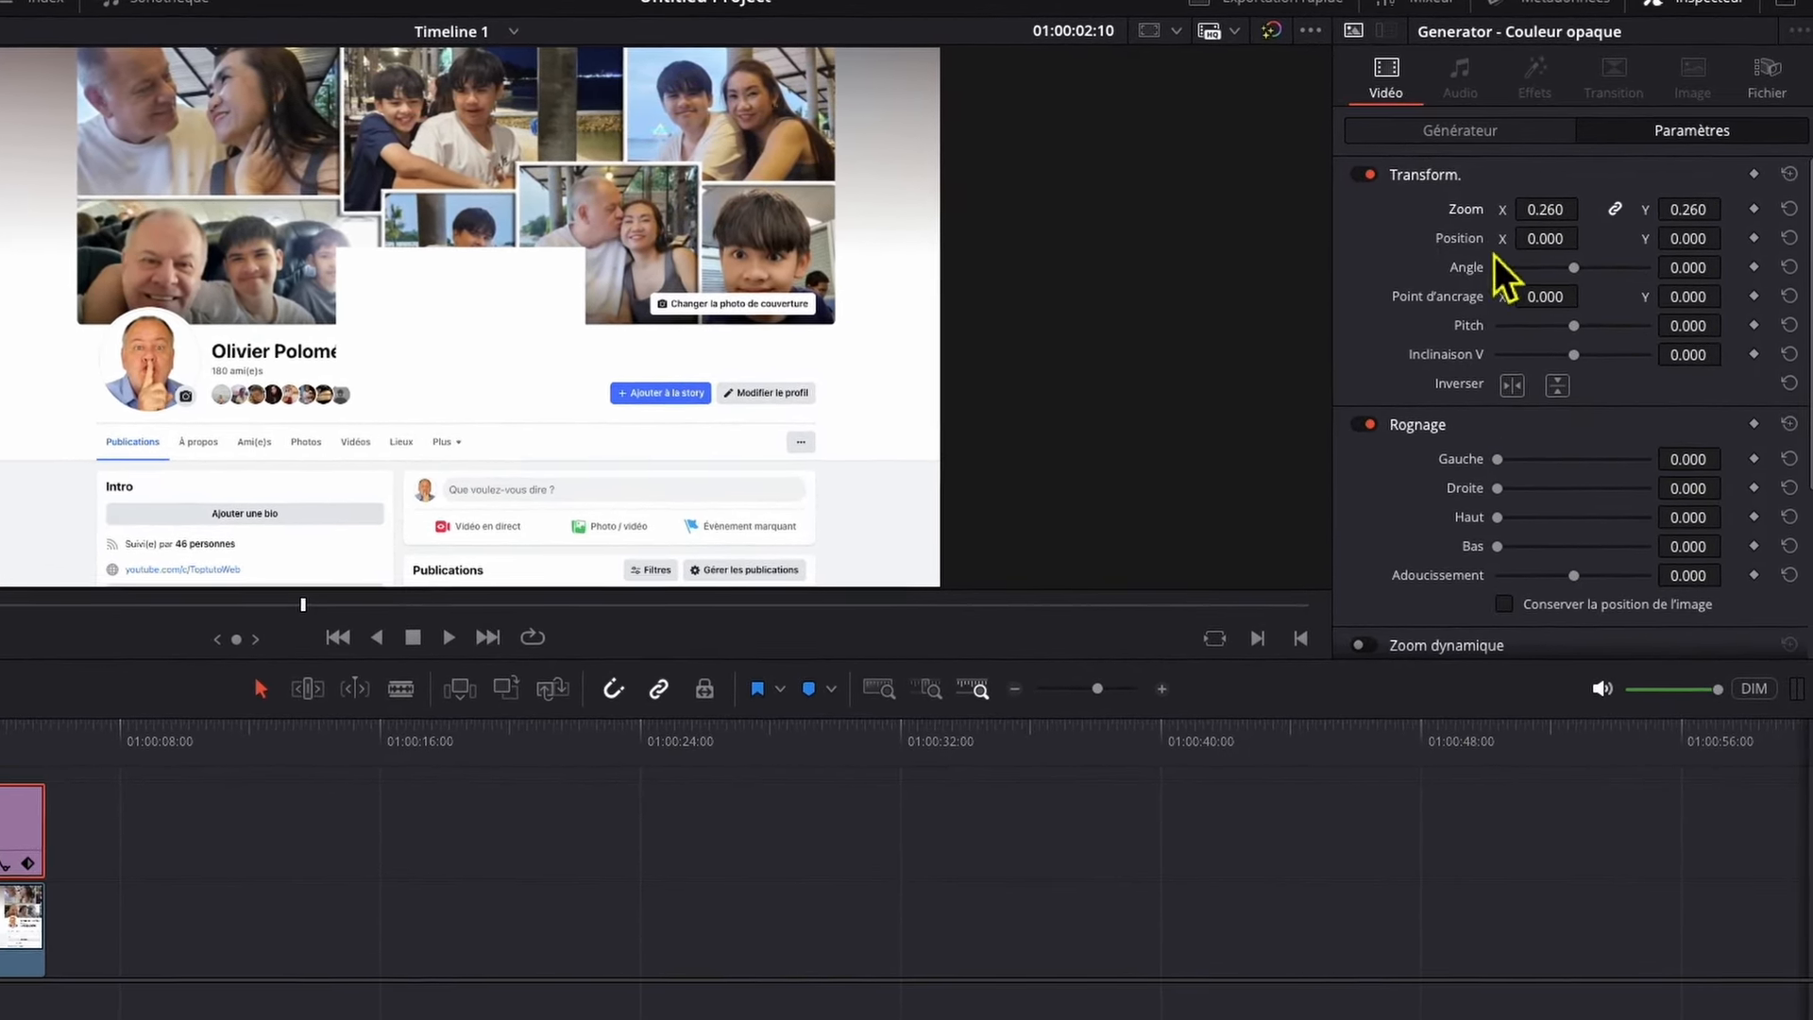
Step: Position the Couleur opaque clip at X 226, Y -222 and crop it by 948.1 at Haut and 1069.9 at Droite
left_click_drag(1549, 239, 1714, 277)
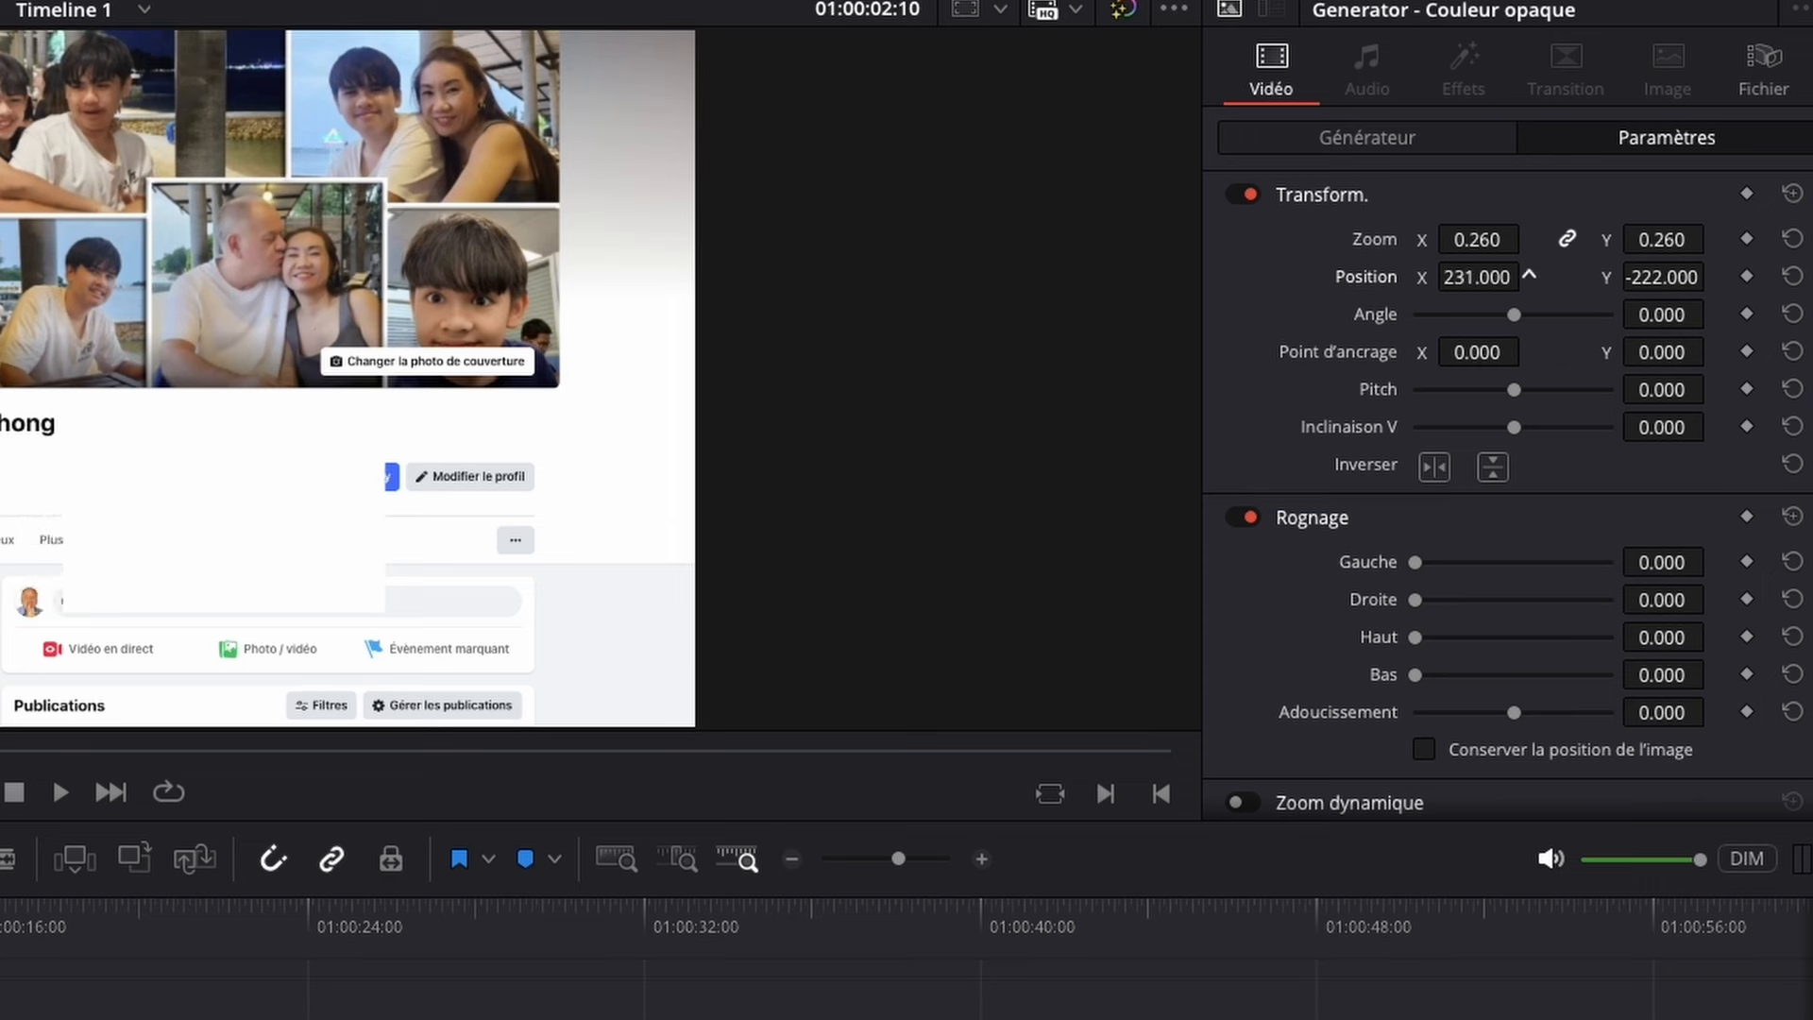
left_click_drag(1529, 274, 1496, 288)
left_click_drag(1422, 645, 1596, 656)
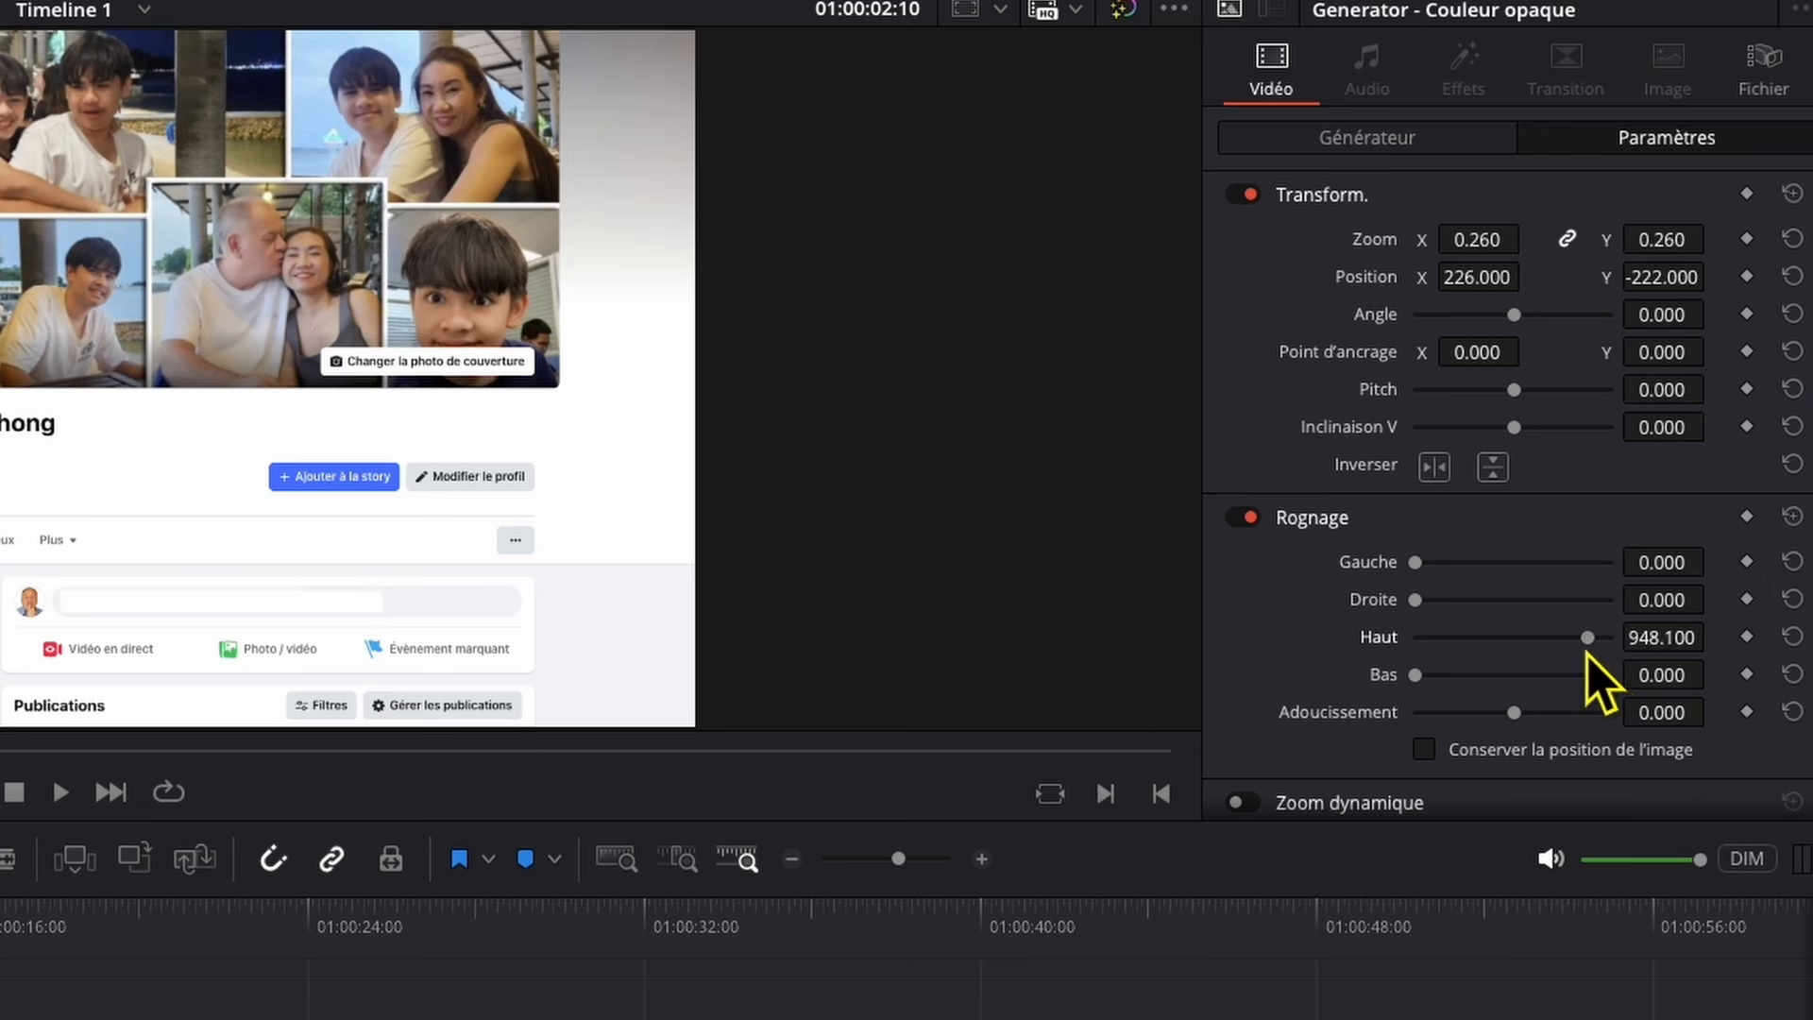
left_click_drag(1428, 606, 1524, 617)
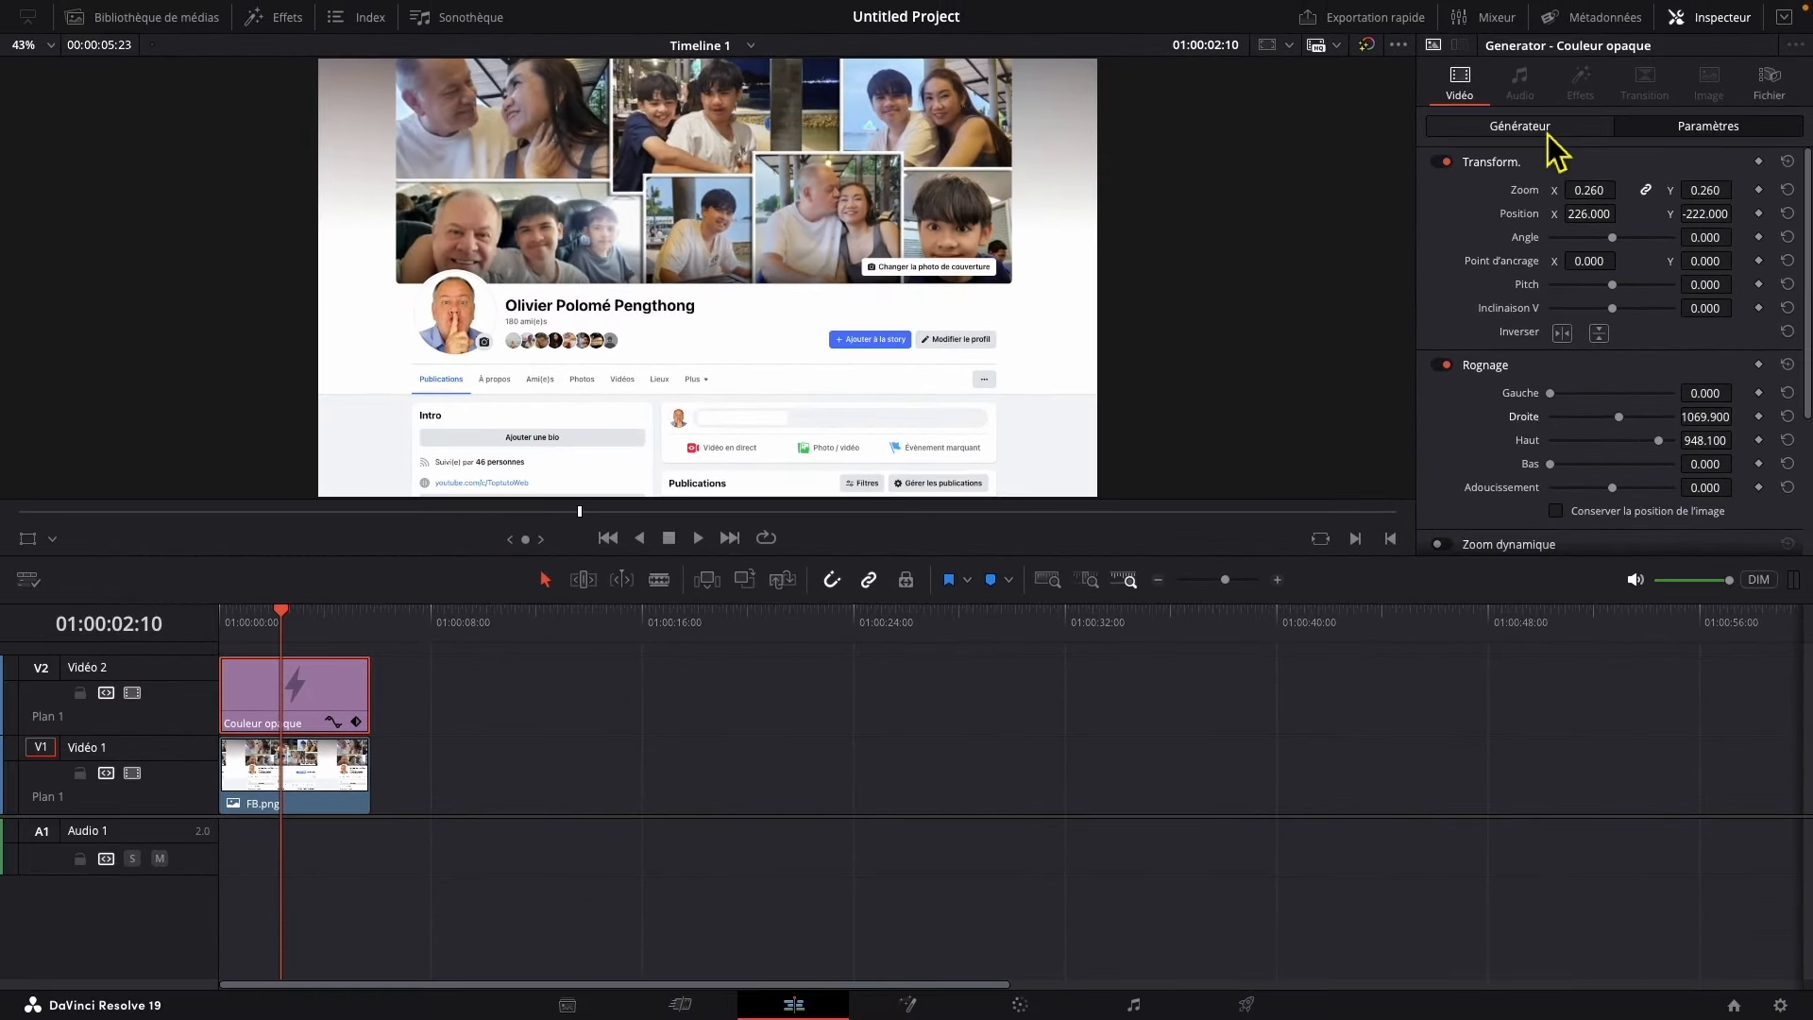
Step: Sample the light grey of the "Que voulez-vous dire ?" field in the viewer and apply it as the Couleur opaque clip's colour
left_click(1525, 128)
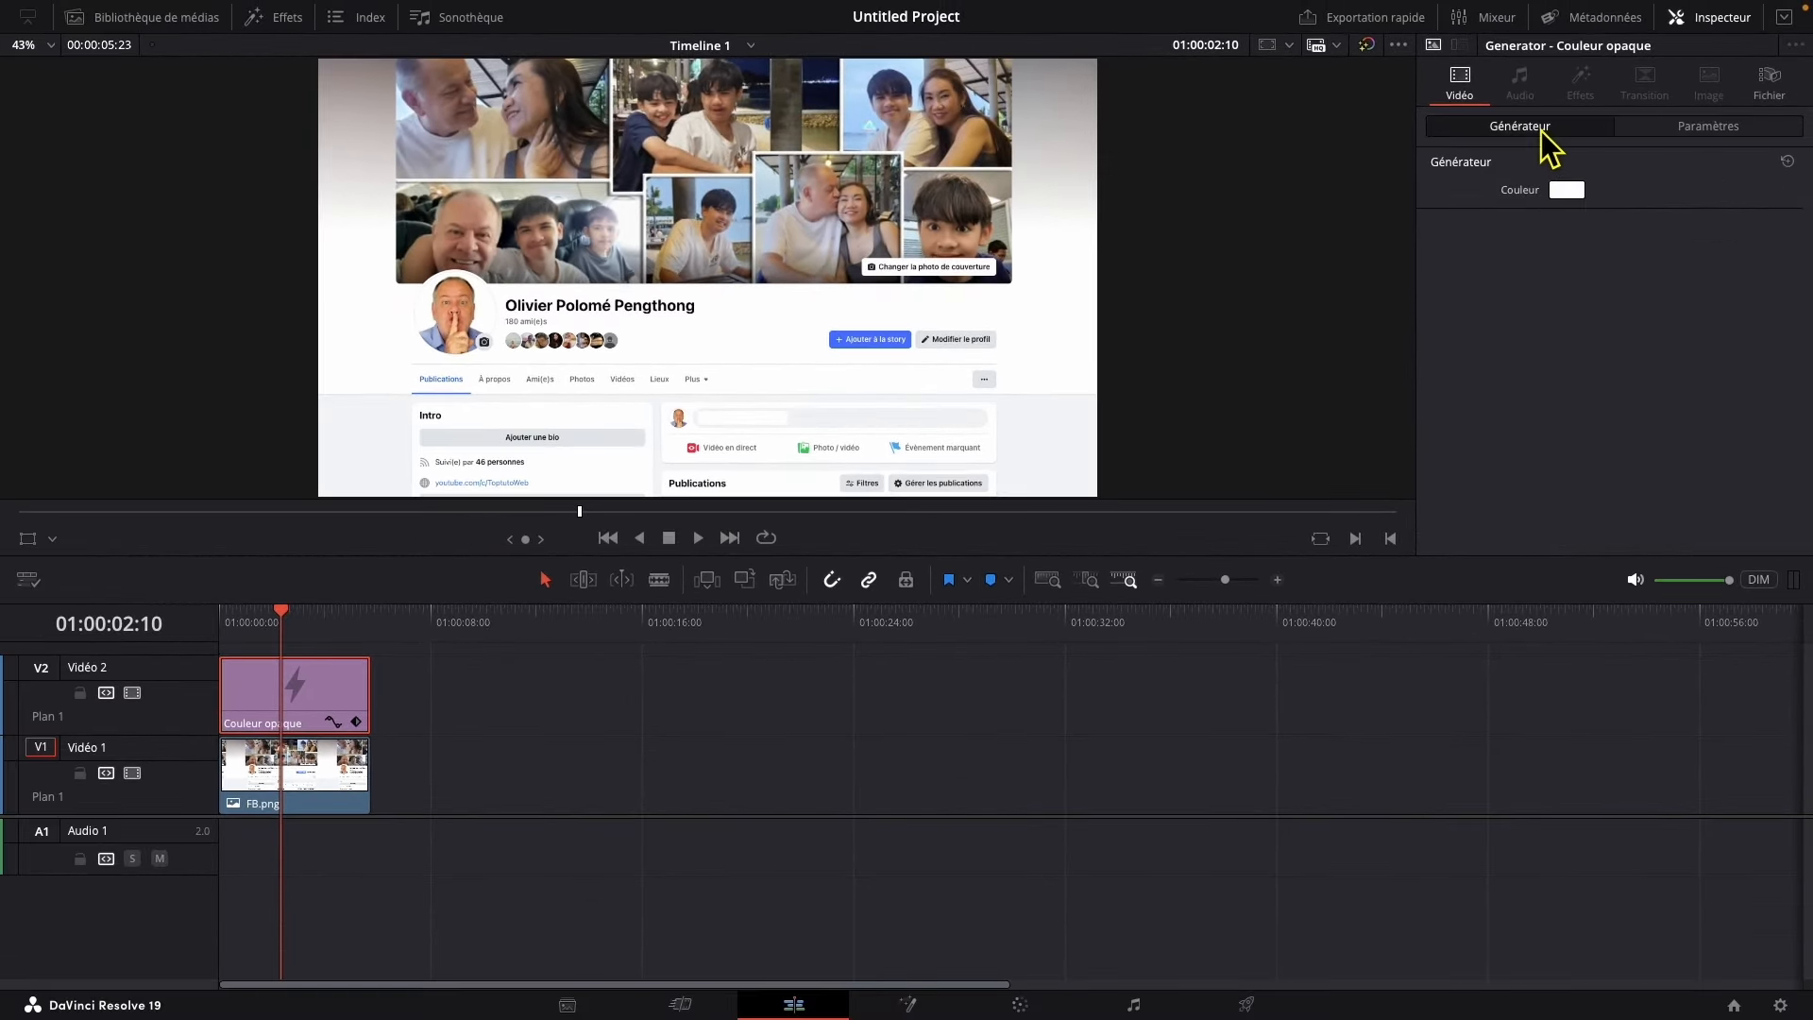
left_click(1571, 191)
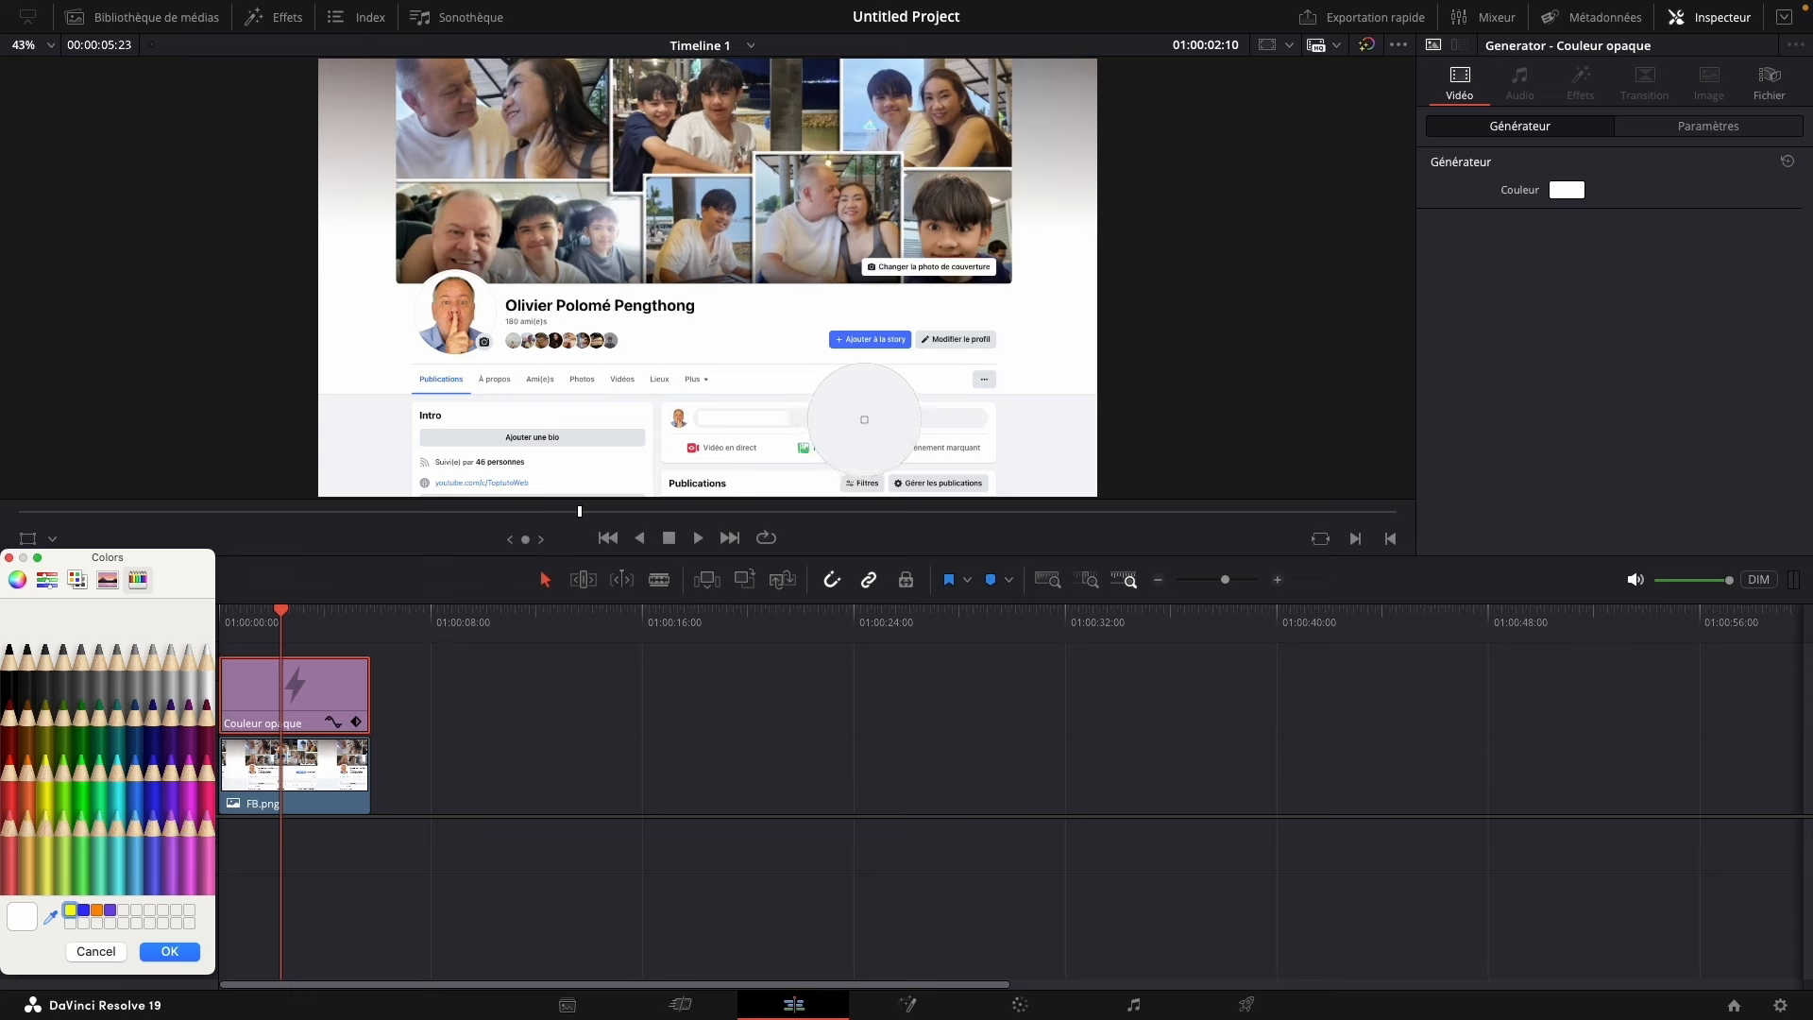
left_click(867, 419)
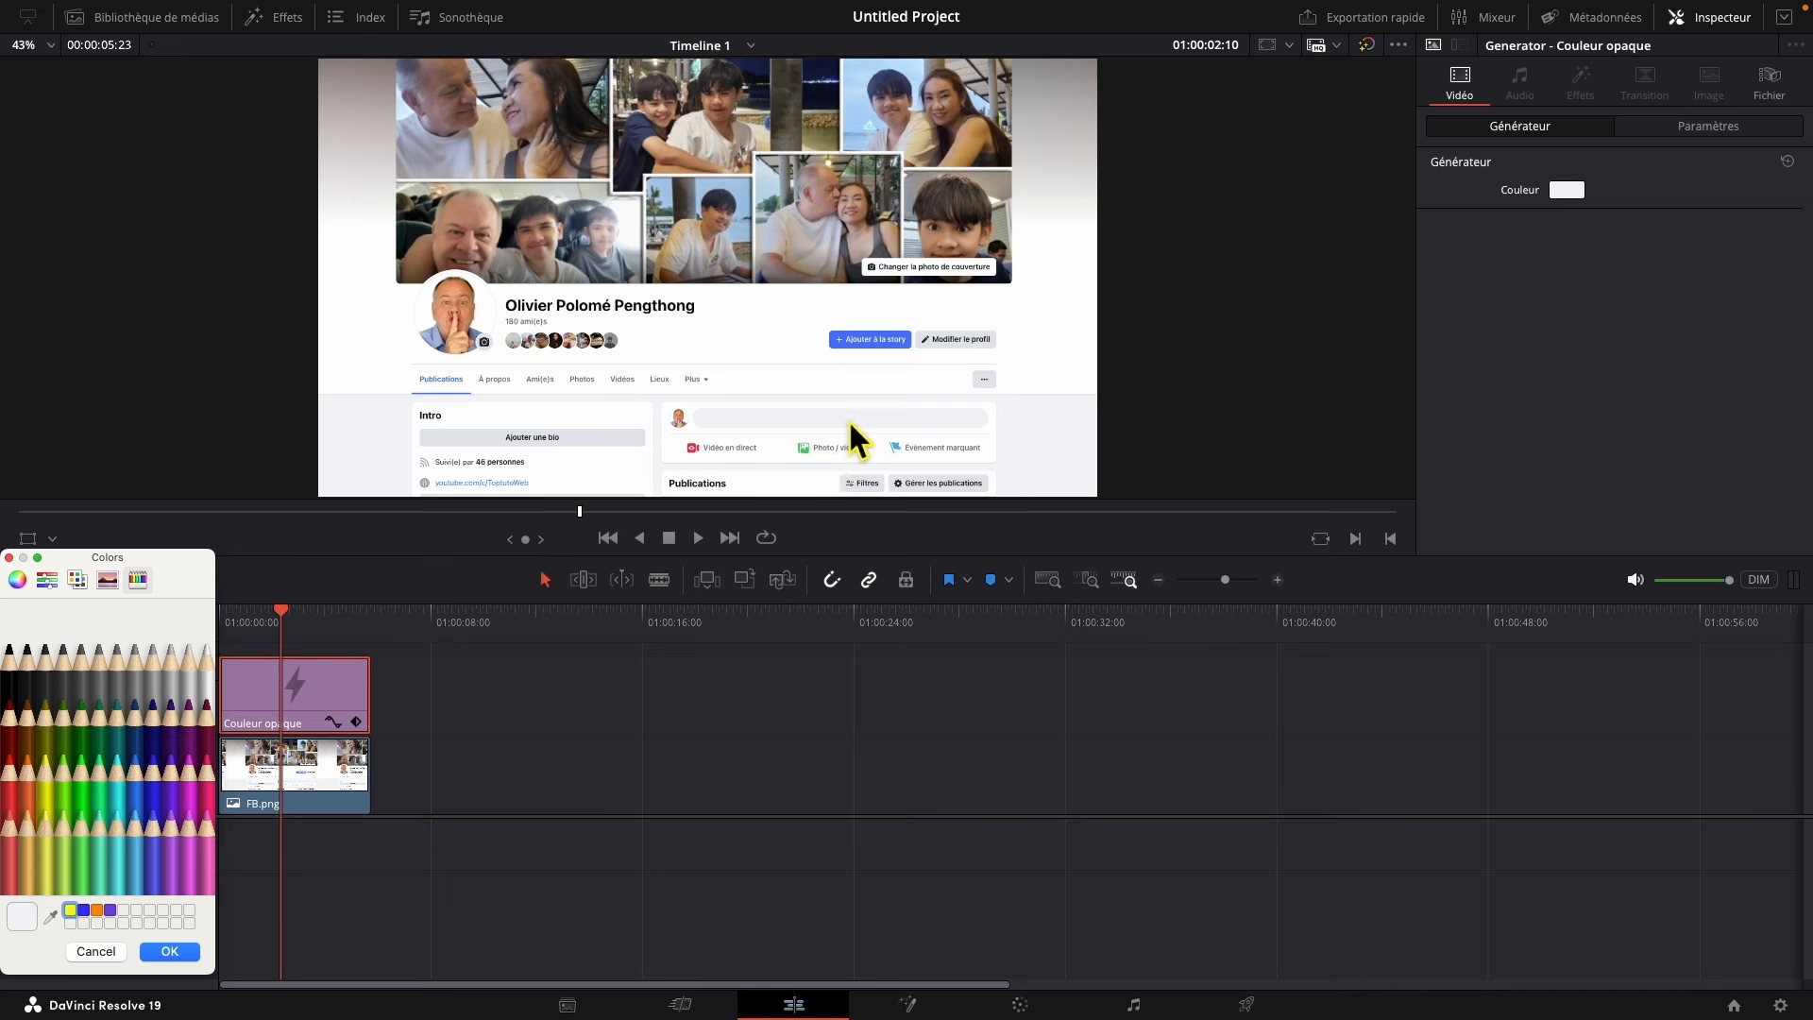
left_click(171, 952)
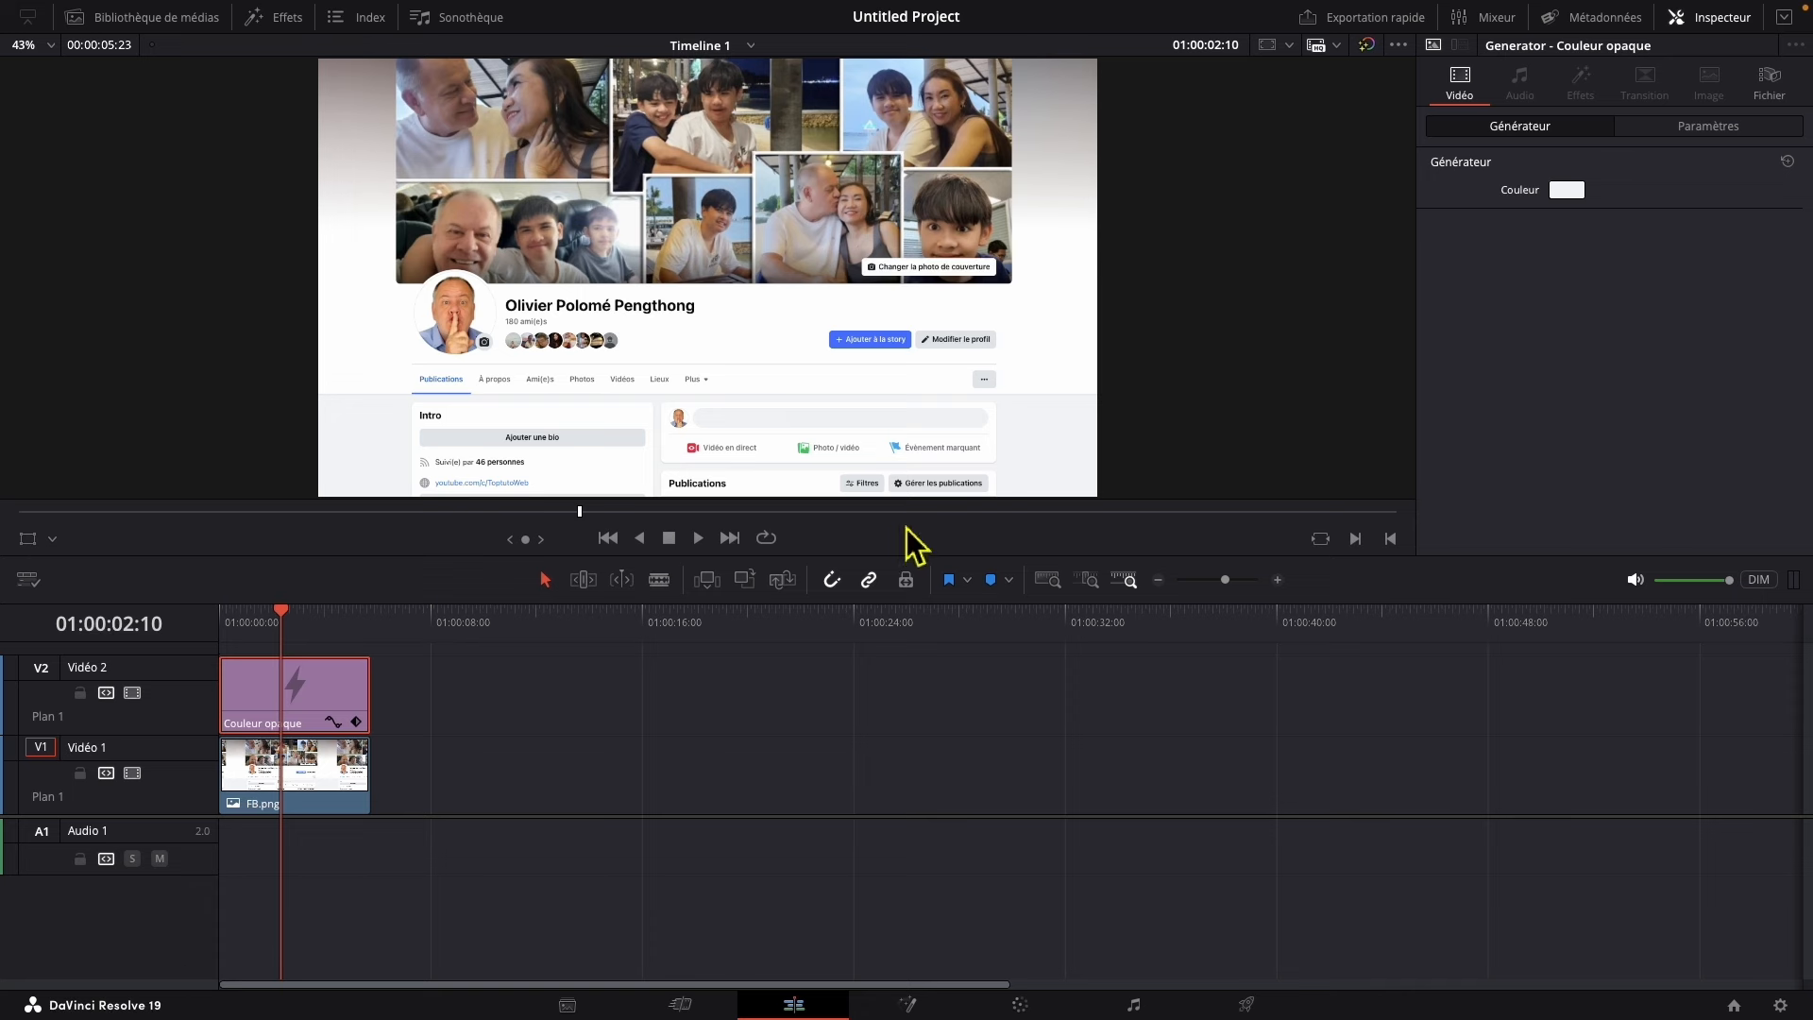
Step: Compare the image with and without the colour mask by toggling Vidéo 2 off and on, leaving the track enabled
scroll(763, 467, "up", 1)
scroll(761, 467, "up", 2)
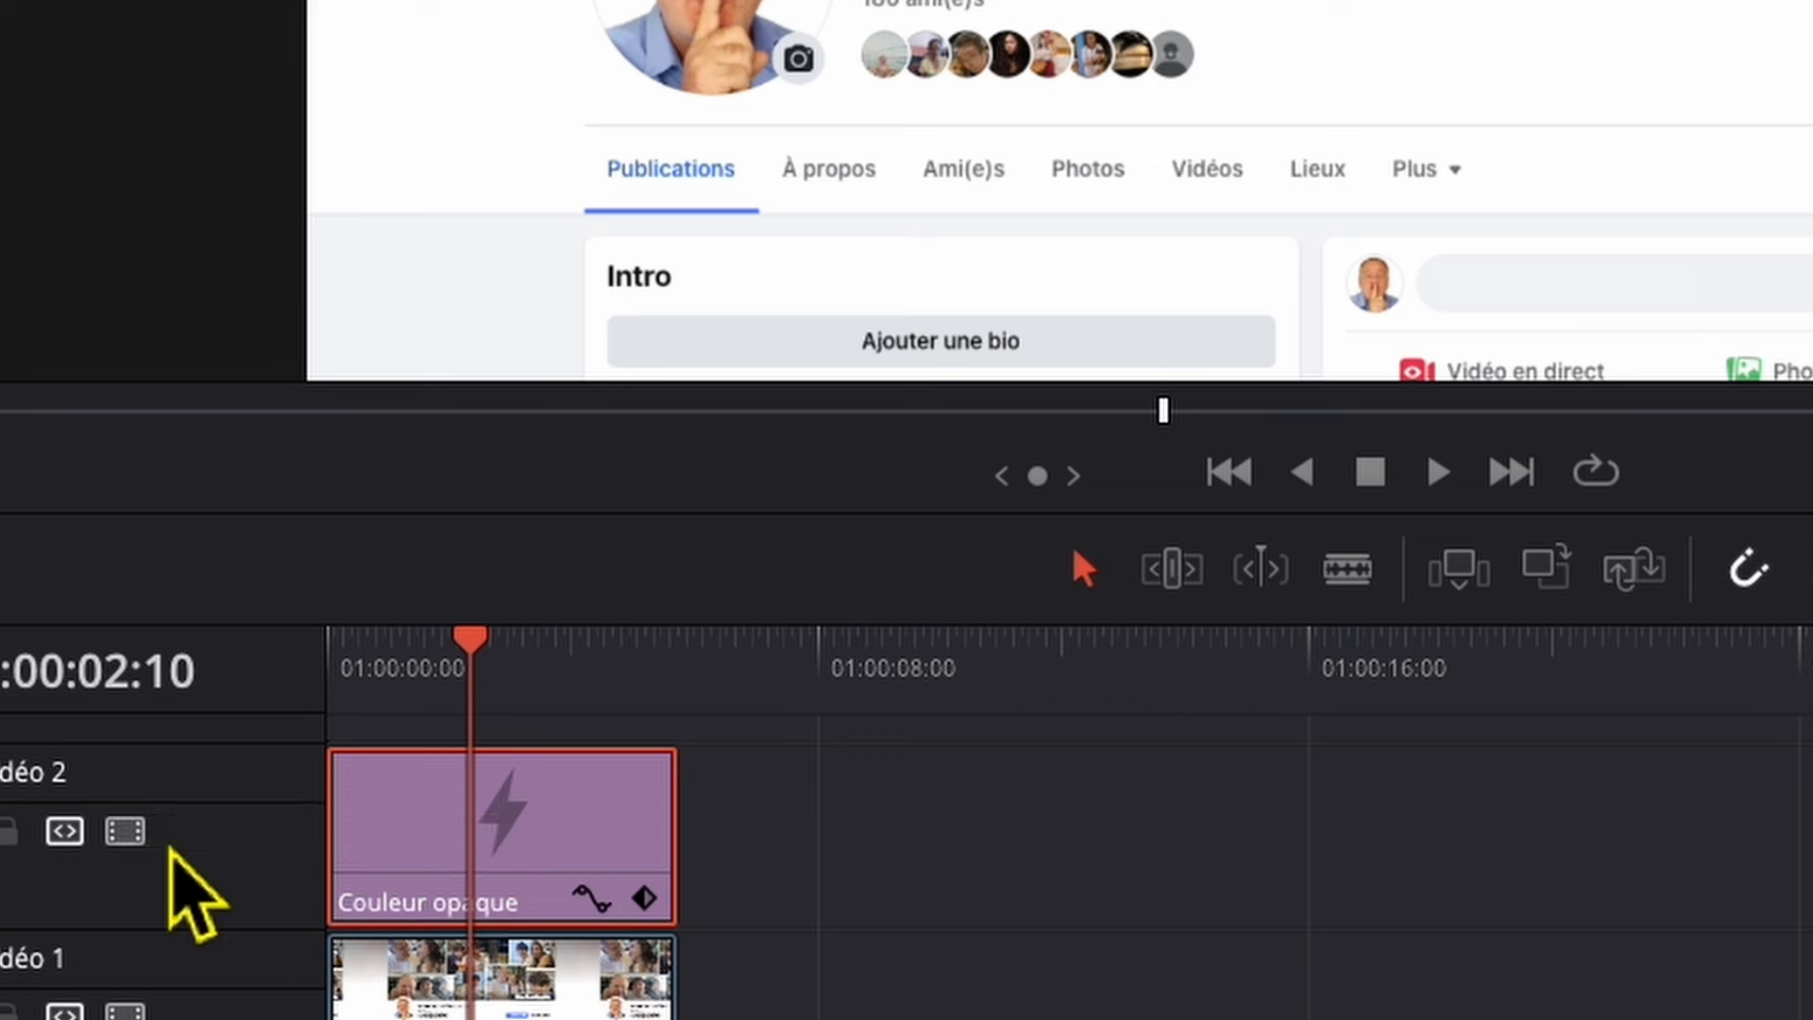
left_click(125, 830)
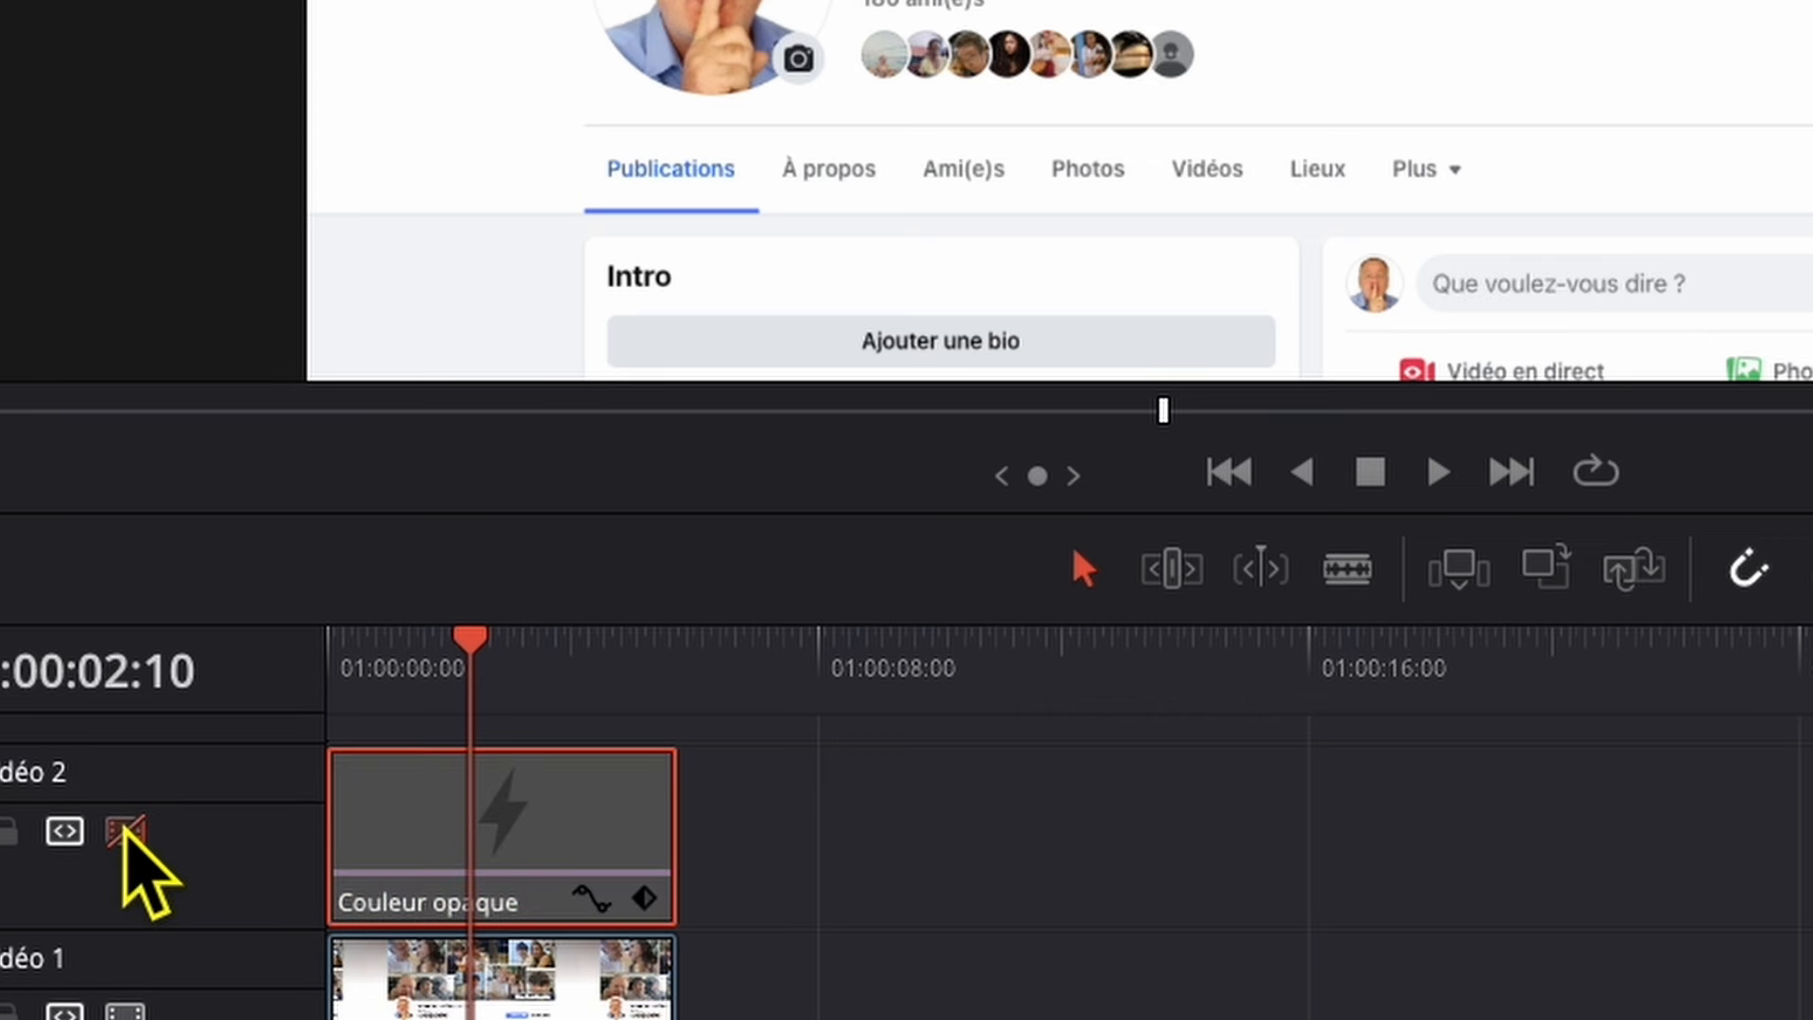
left_click(126, 831)
left_click(125, 830)
left_click(124, 830)
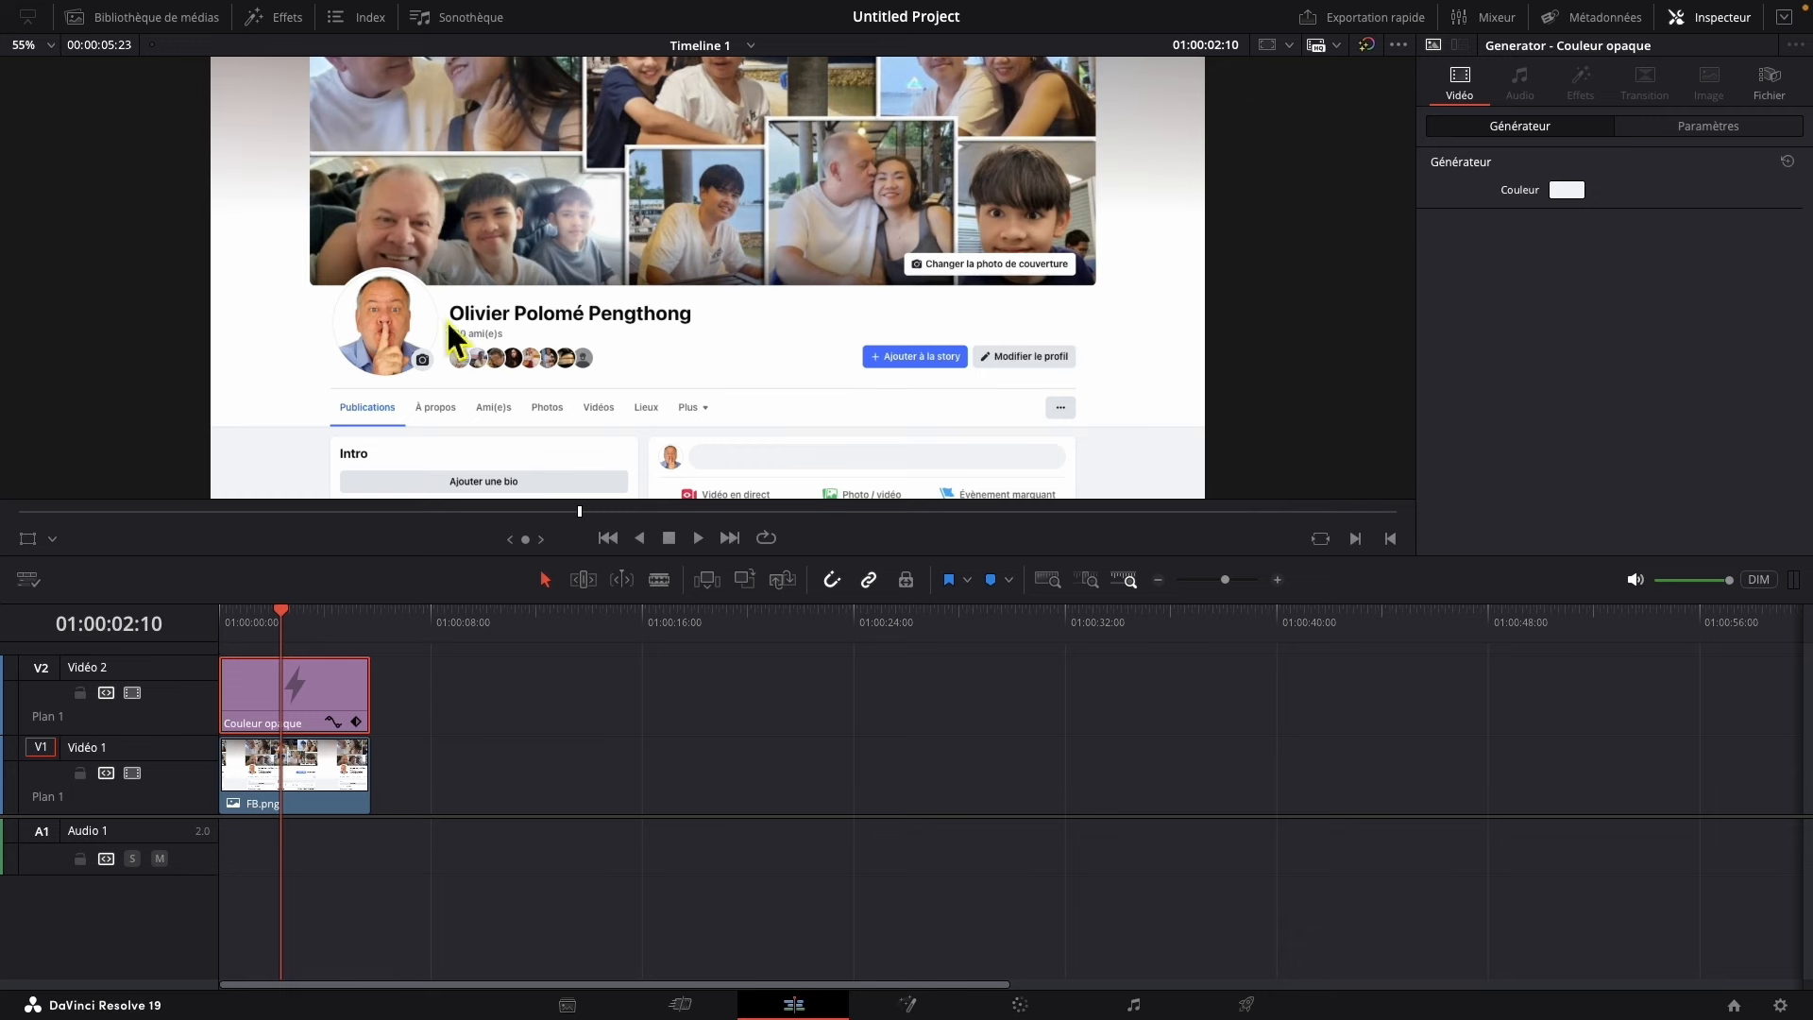
scroll(549, 326, "down", 3)
scroll(548, 329, "down", 1)
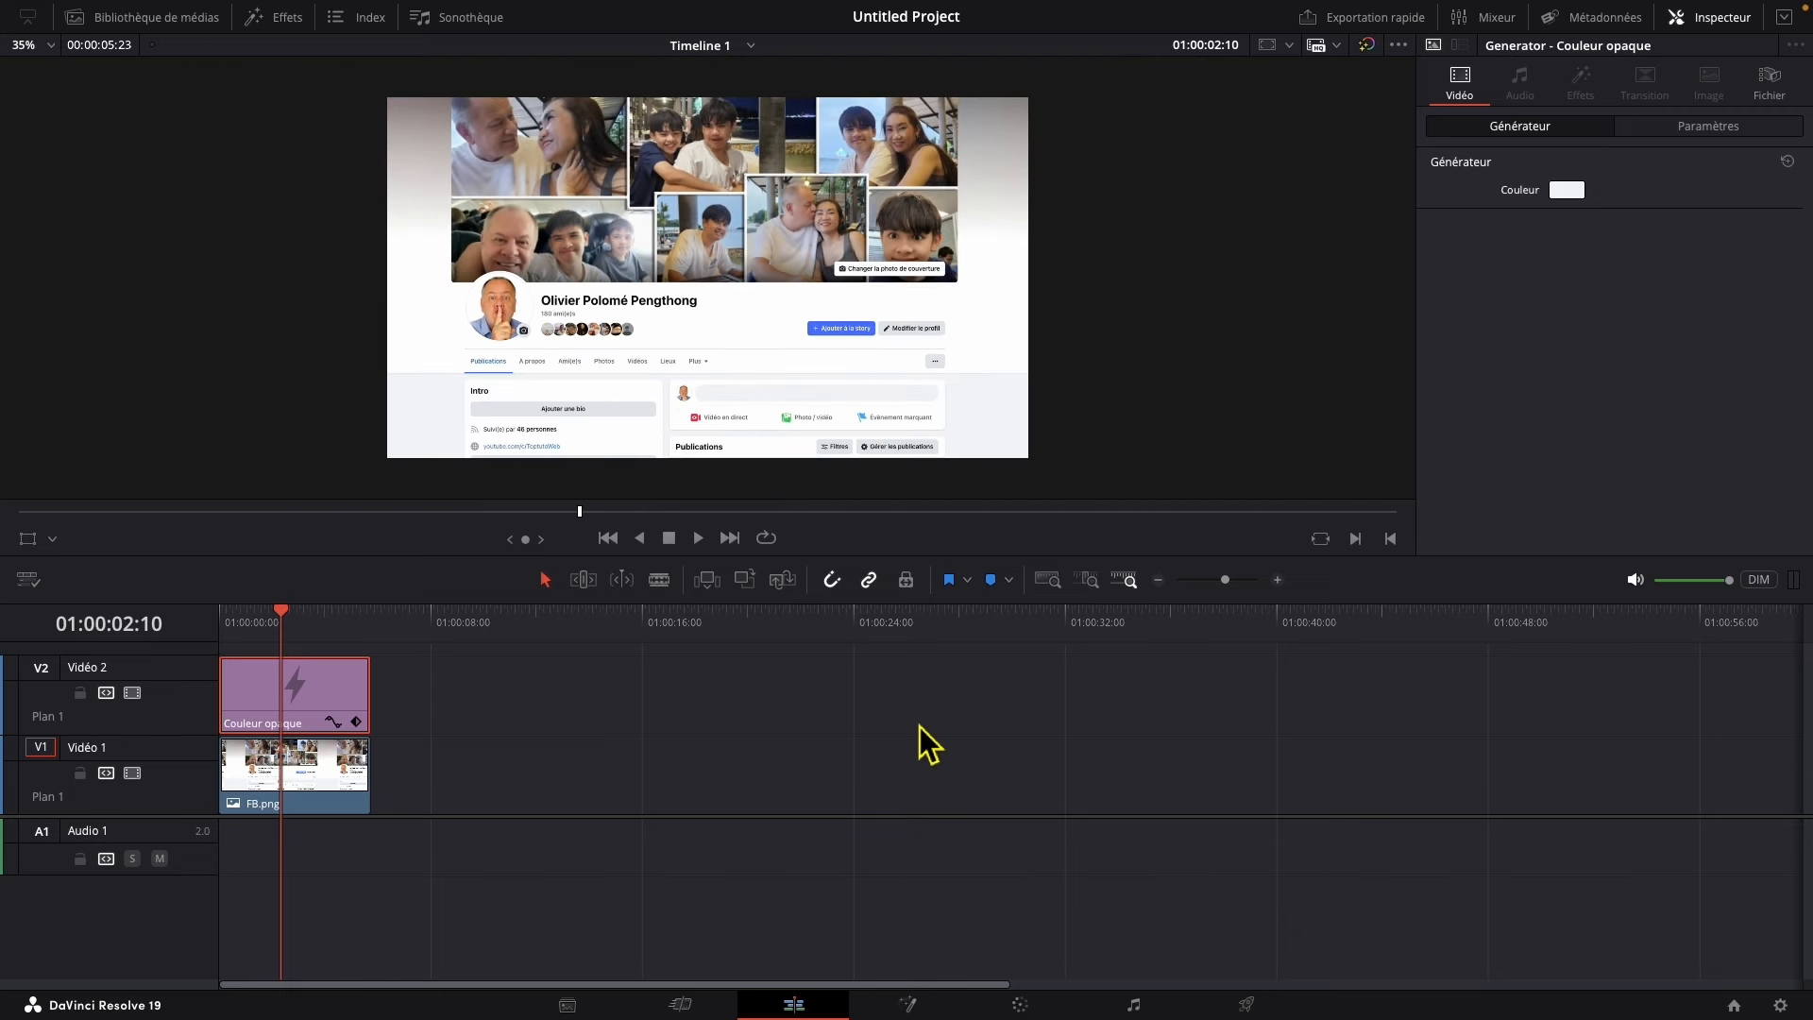
Step: Try a zoom of 1.300 on FB.png and restore it to 1.000
left_click(314, 781)
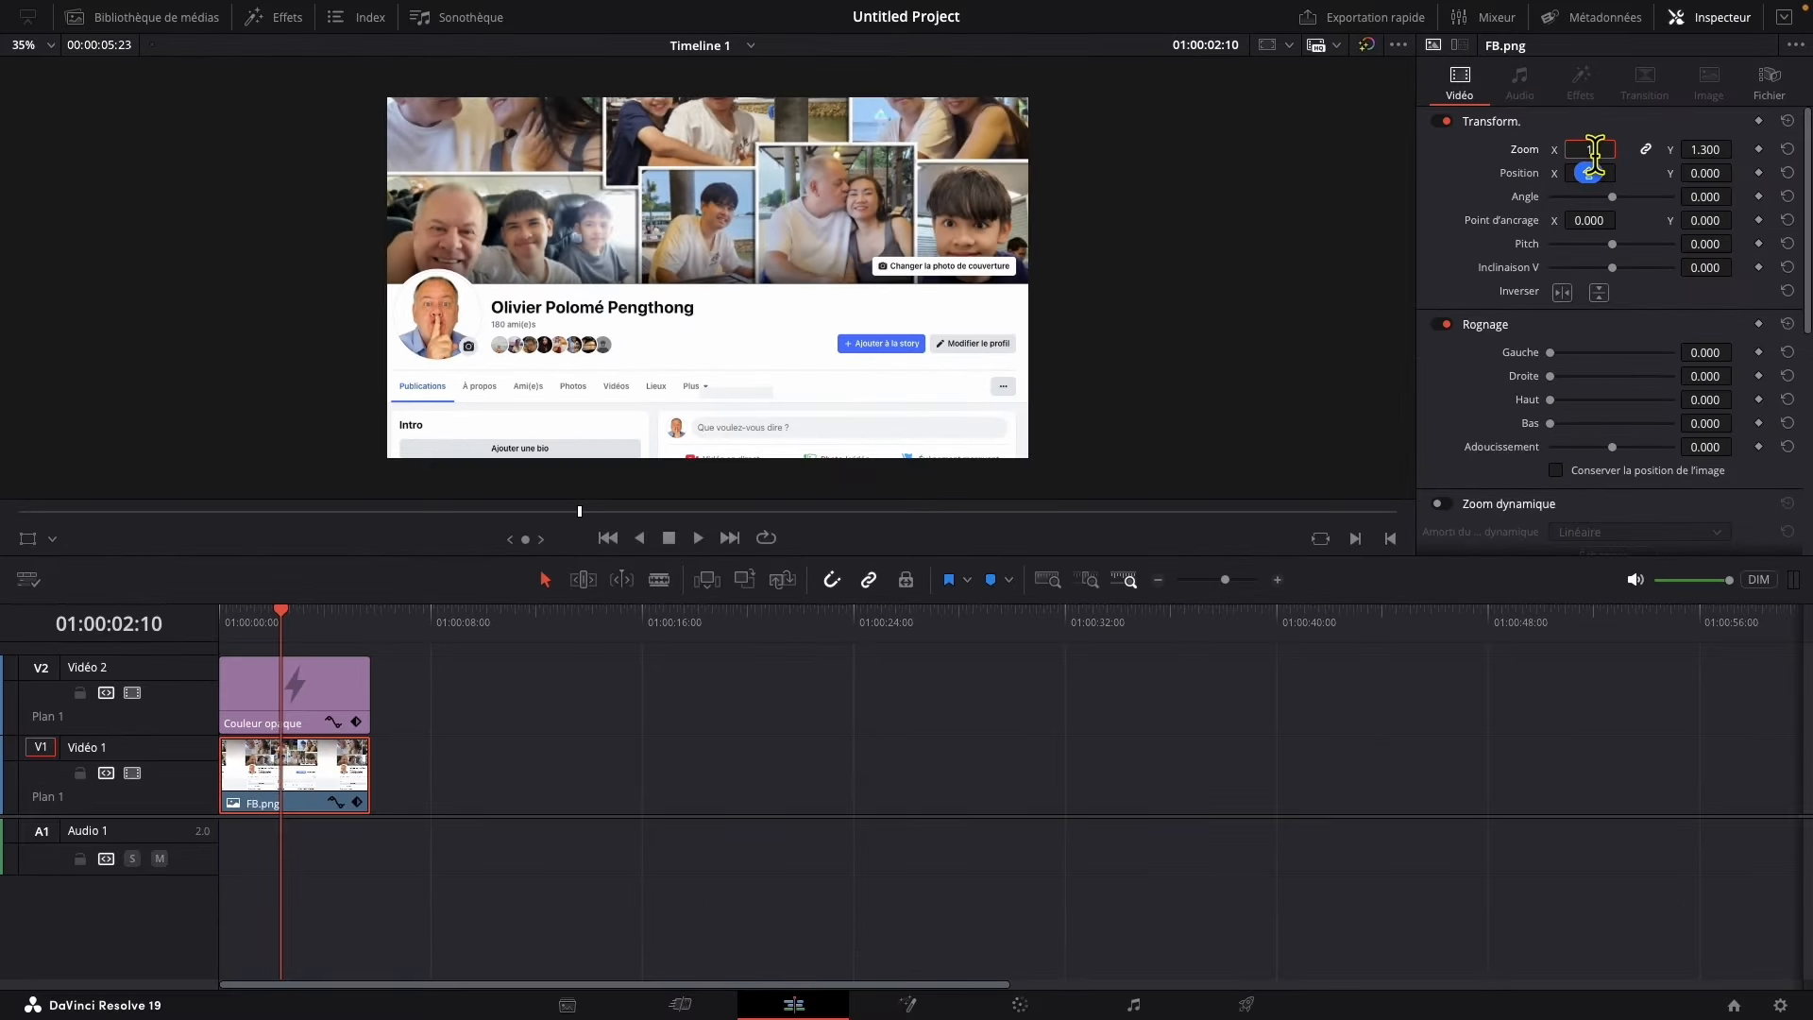
type("1")
key("Return")
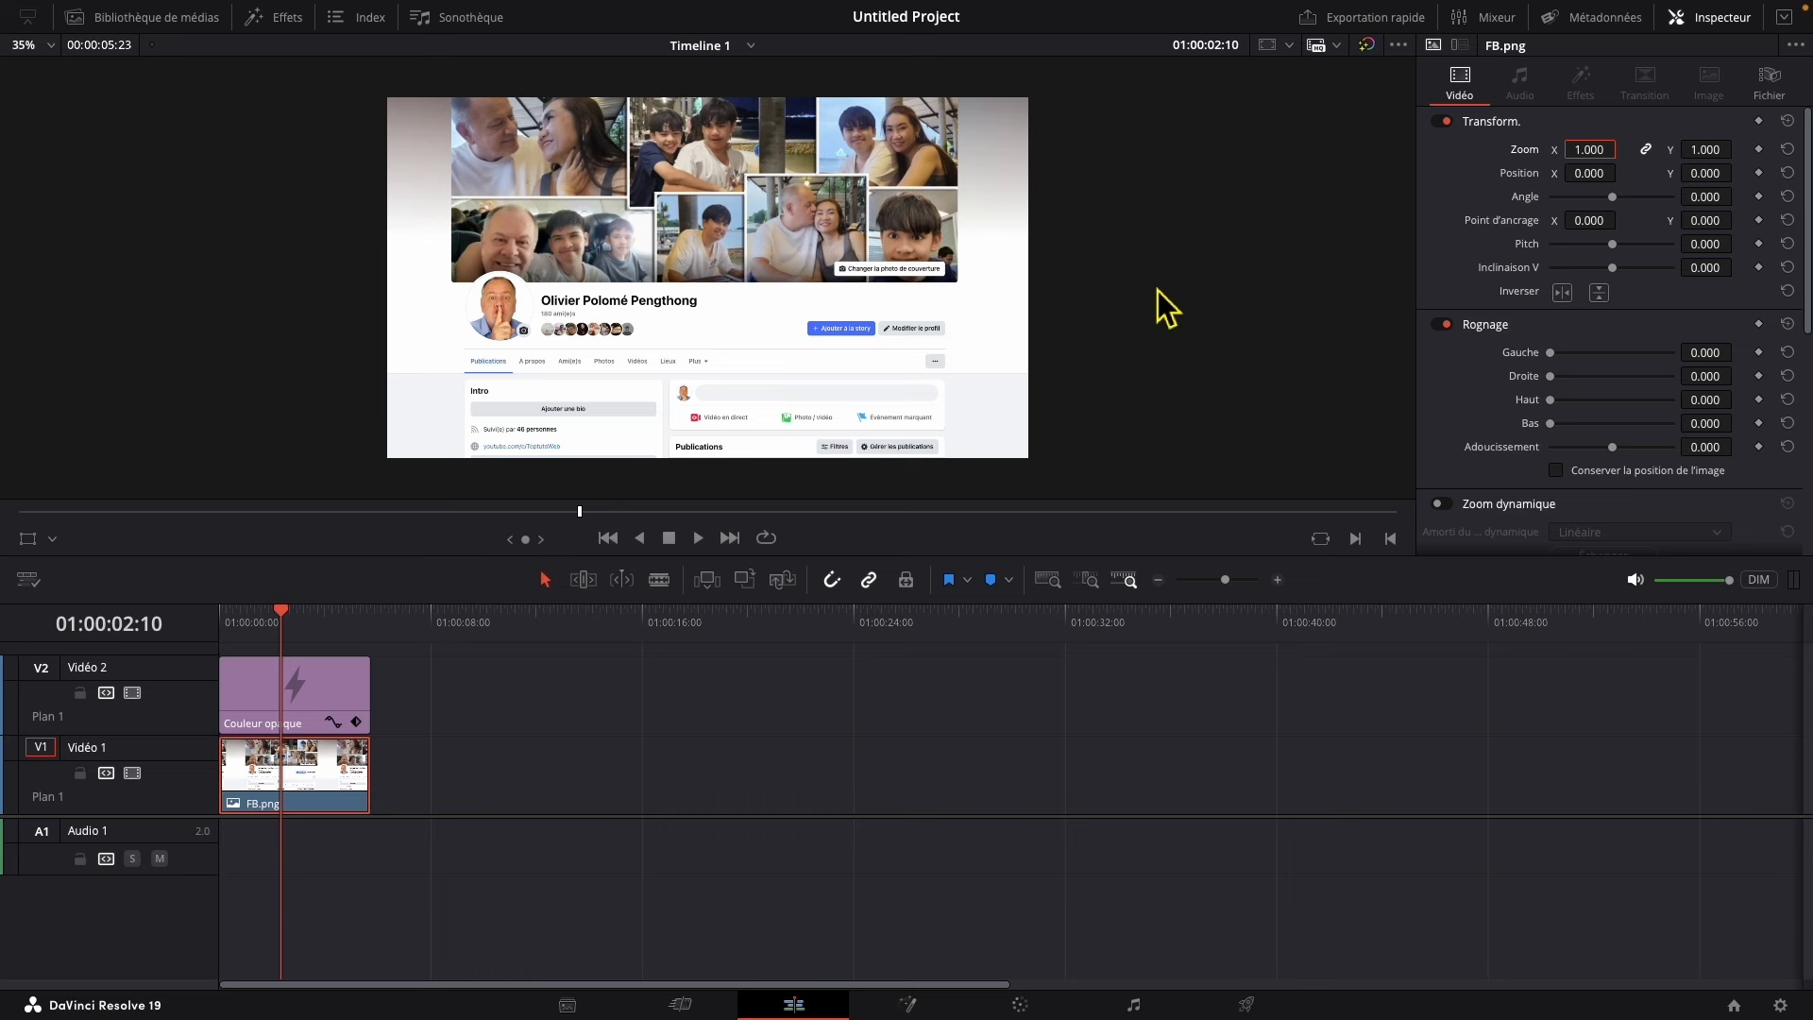
Step: Combine the Couleur opaque and FB.png clips into a new compound clip, keeping the default name and start timecode
left_click(427, 706)
left_click_drag(413, 683, 298, 790)
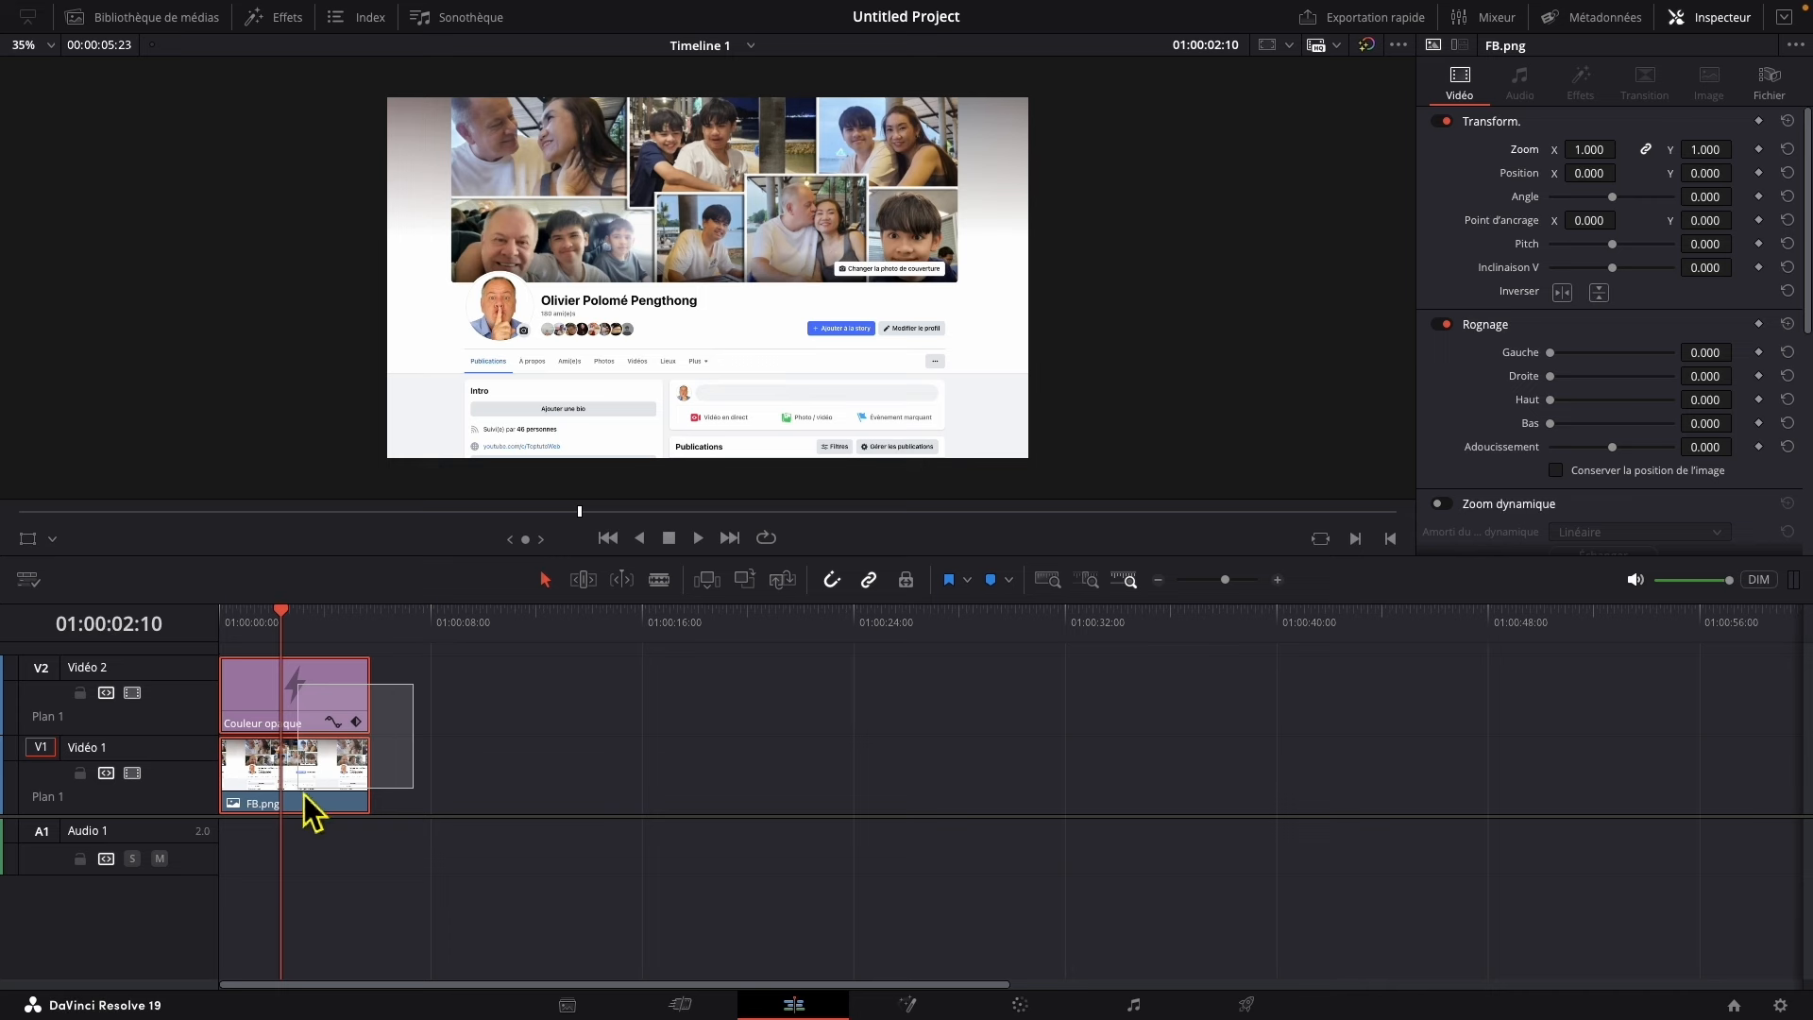
left_click_drag(304, 795, 304, 795)
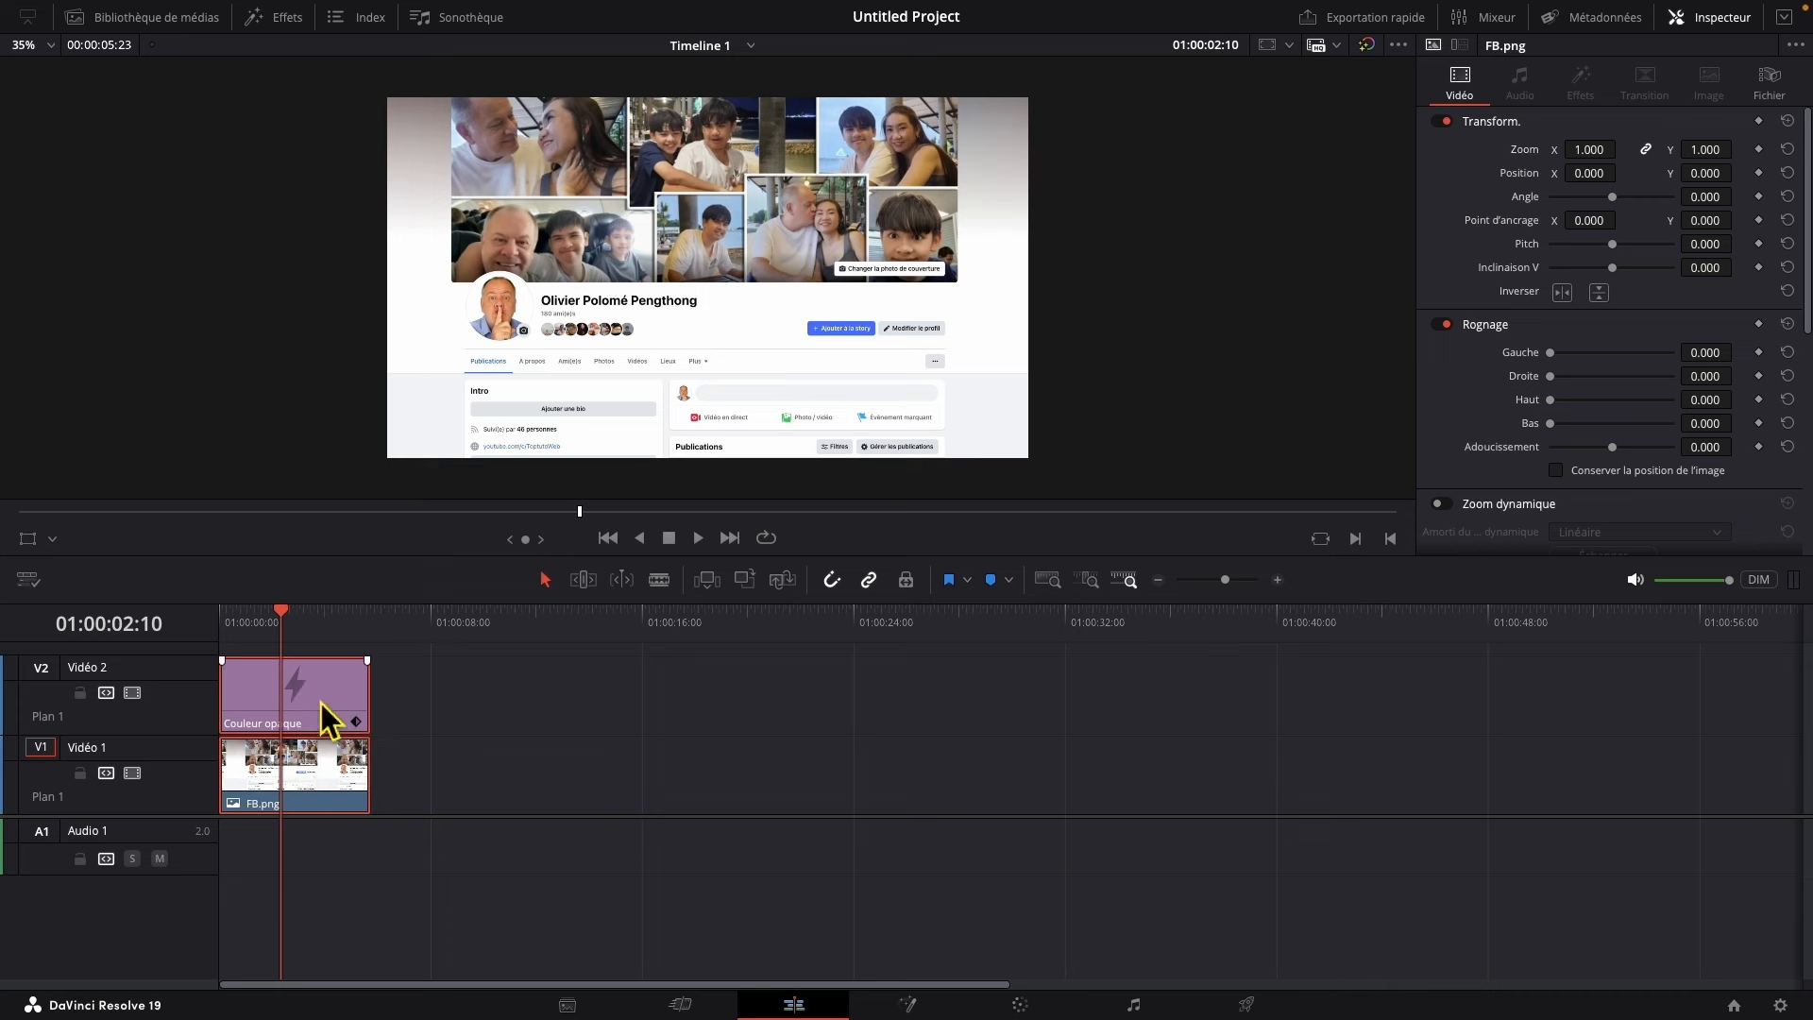
right_click(317, 701)
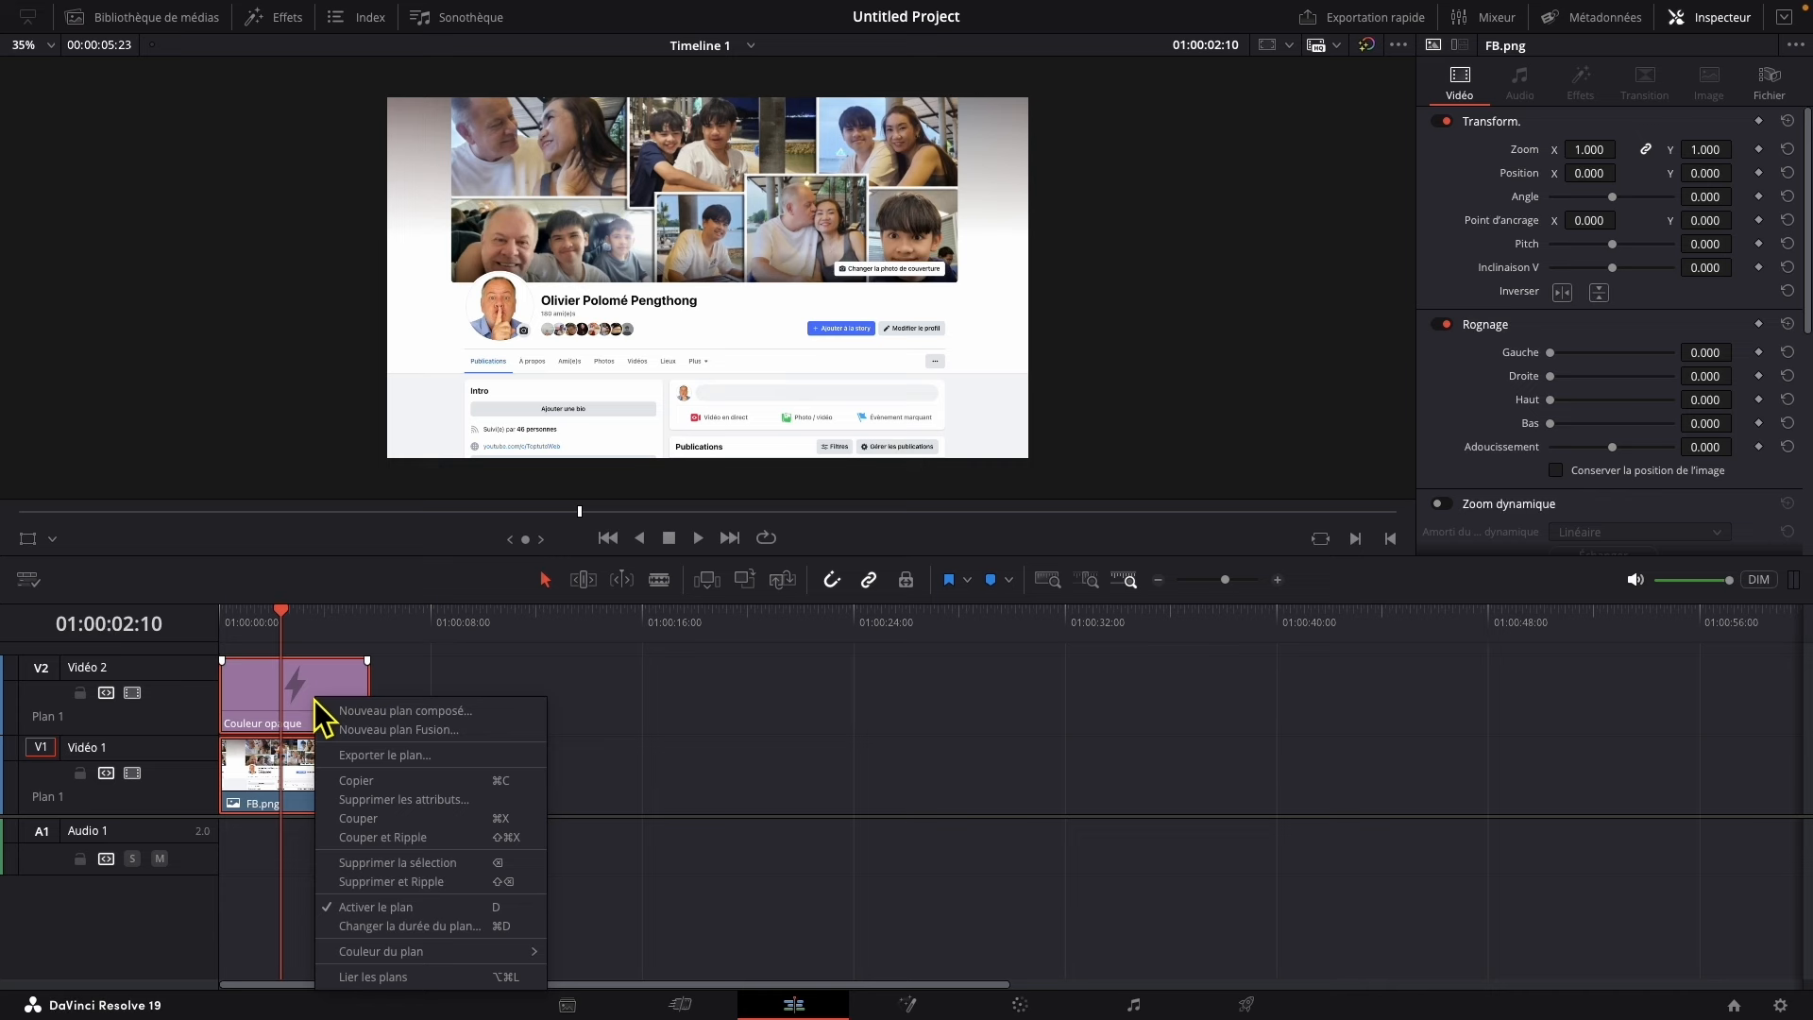
left_click(409, 714)
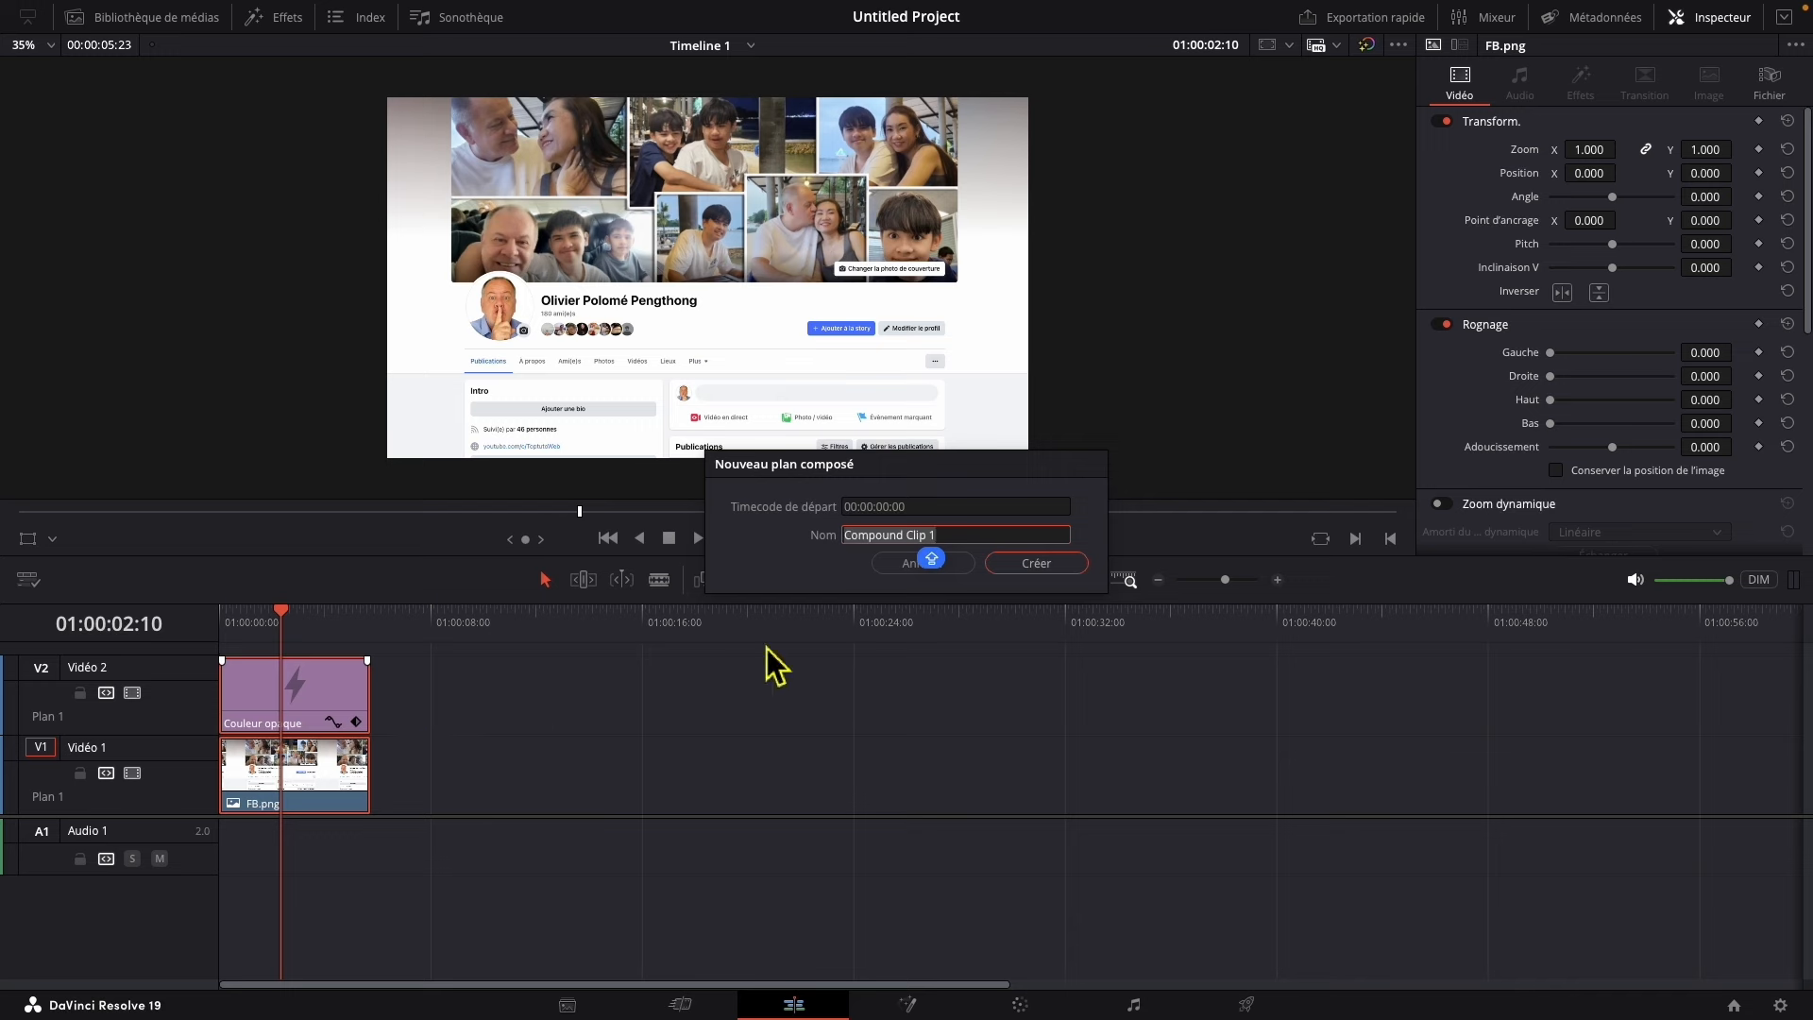
left_click(1035, 564)
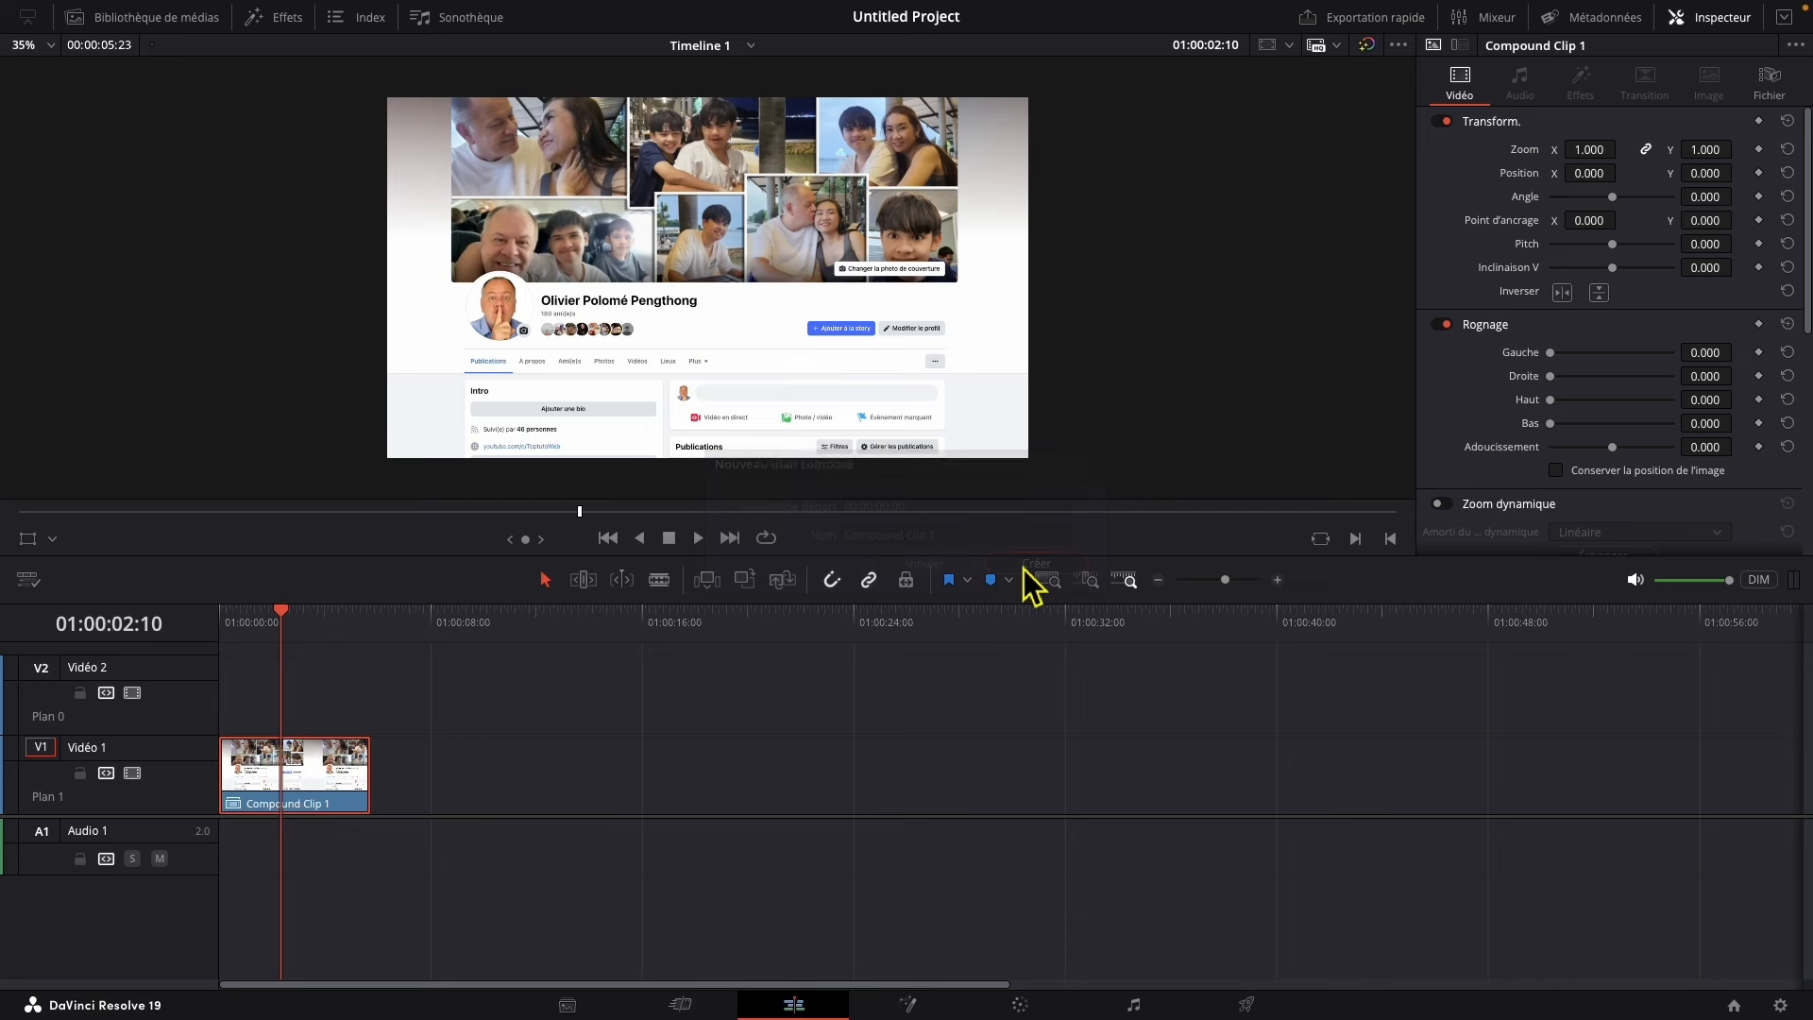
Step: Put the playhead at 01:00:02:20 and set the compound clip's zoom to 1.700 and its Y position to 189
mouse_move(290, 612)
left_mouse_down()
mouse_move(315, 625)
mouse_move(229, 636)
mouse_move(267, 617)
mouse_move(295, 635)
left_mouse_up()
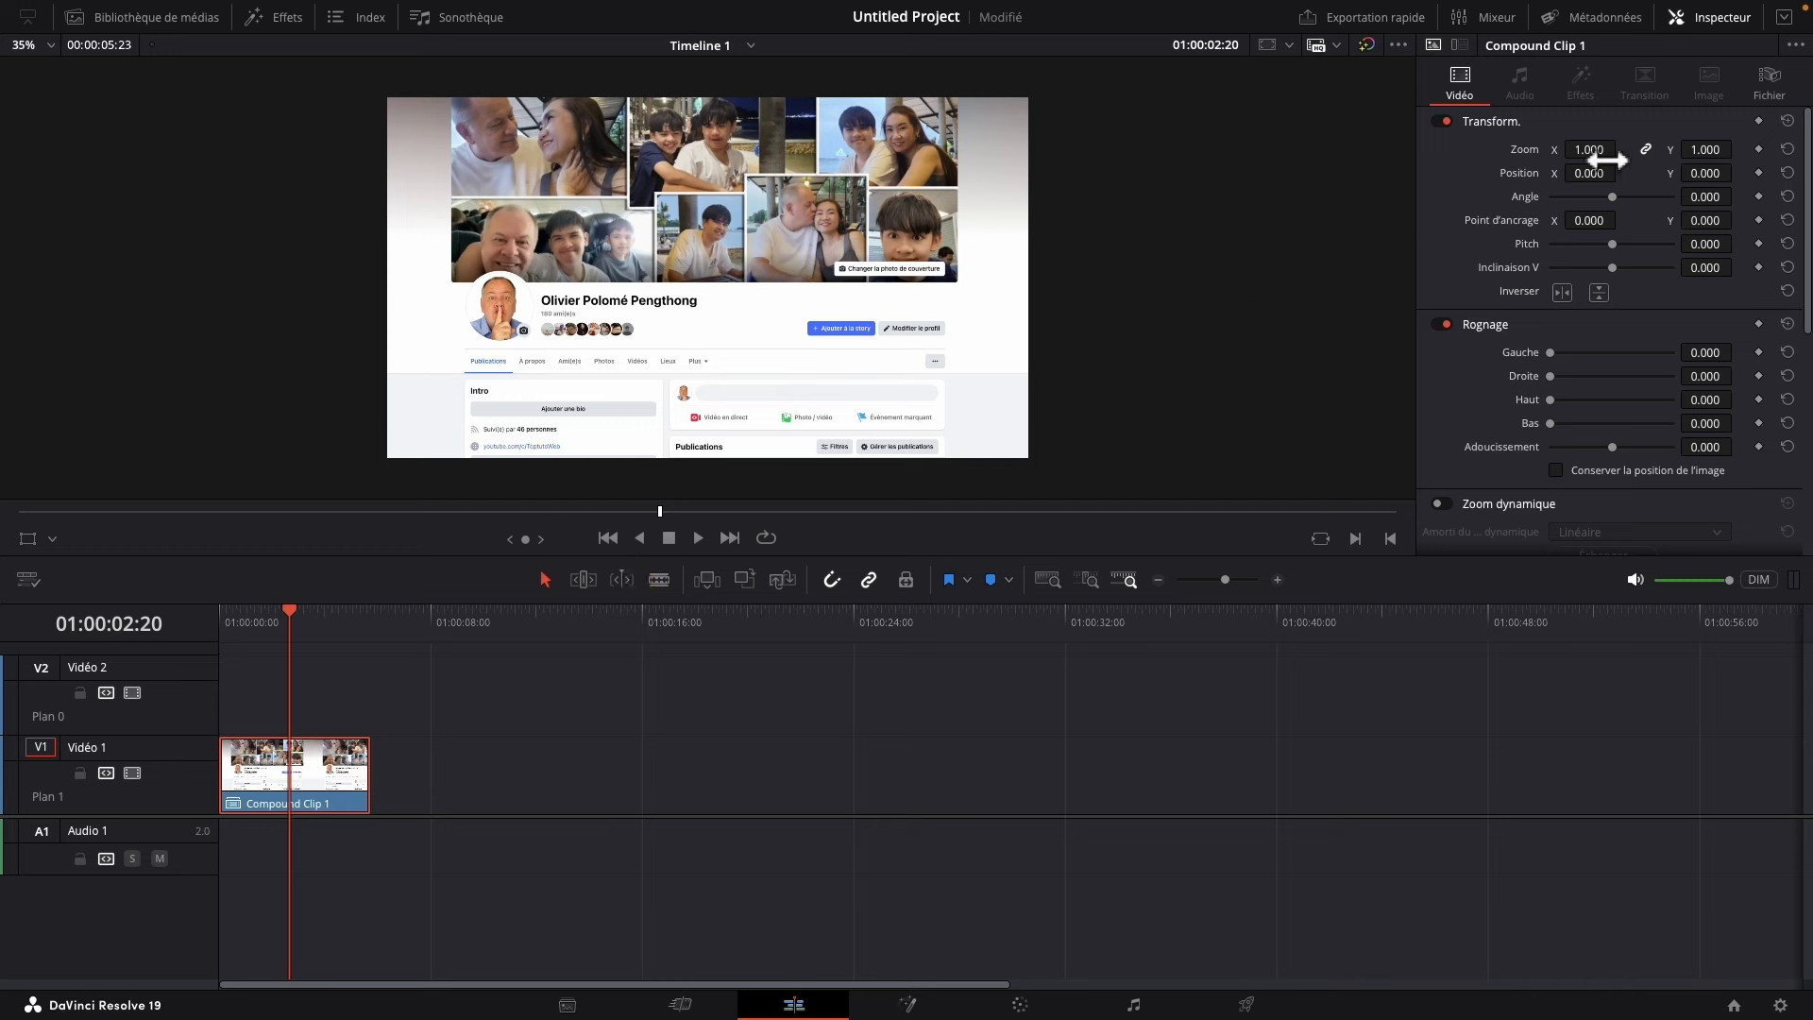
left_click_drag(1611, 151, 1717, 177)
left_click(1759, 173)
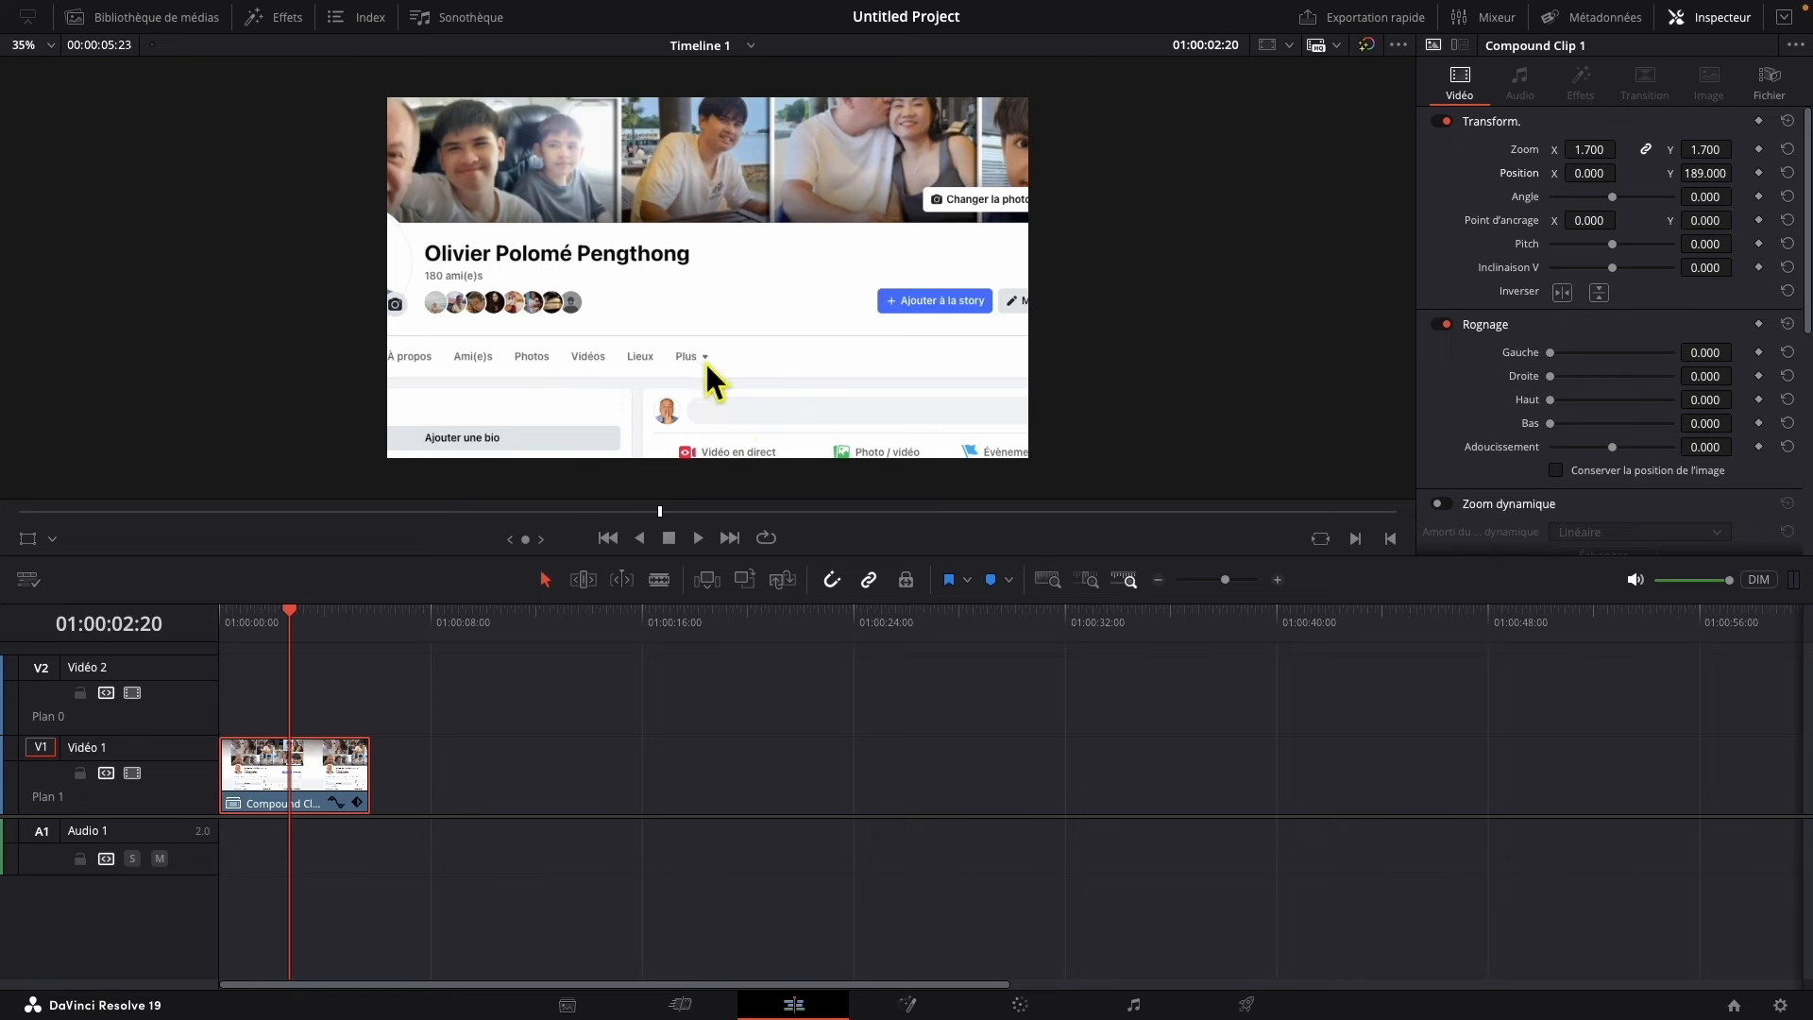
Step: Add another Couleur opaque generator at the start of Vidéo 2 and extend it to the compound clip's end
left_click(279, 18)
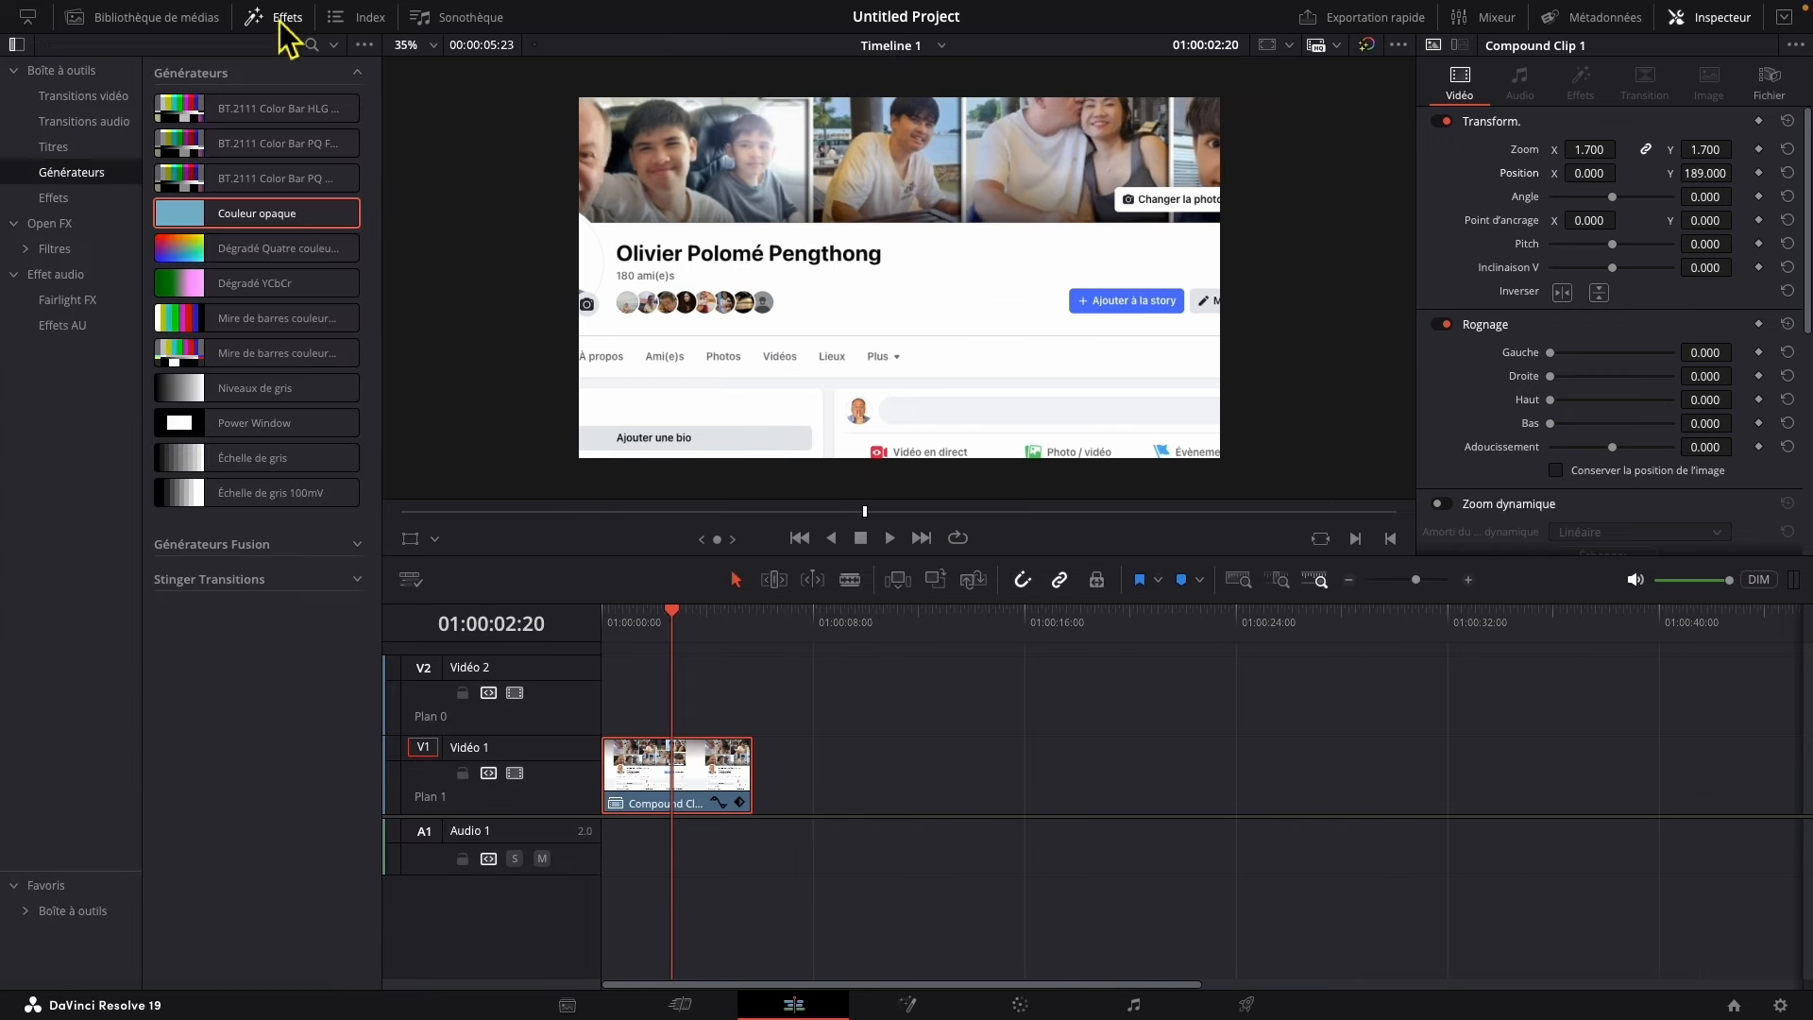
left_click_drag(251, 216, 609, 702)
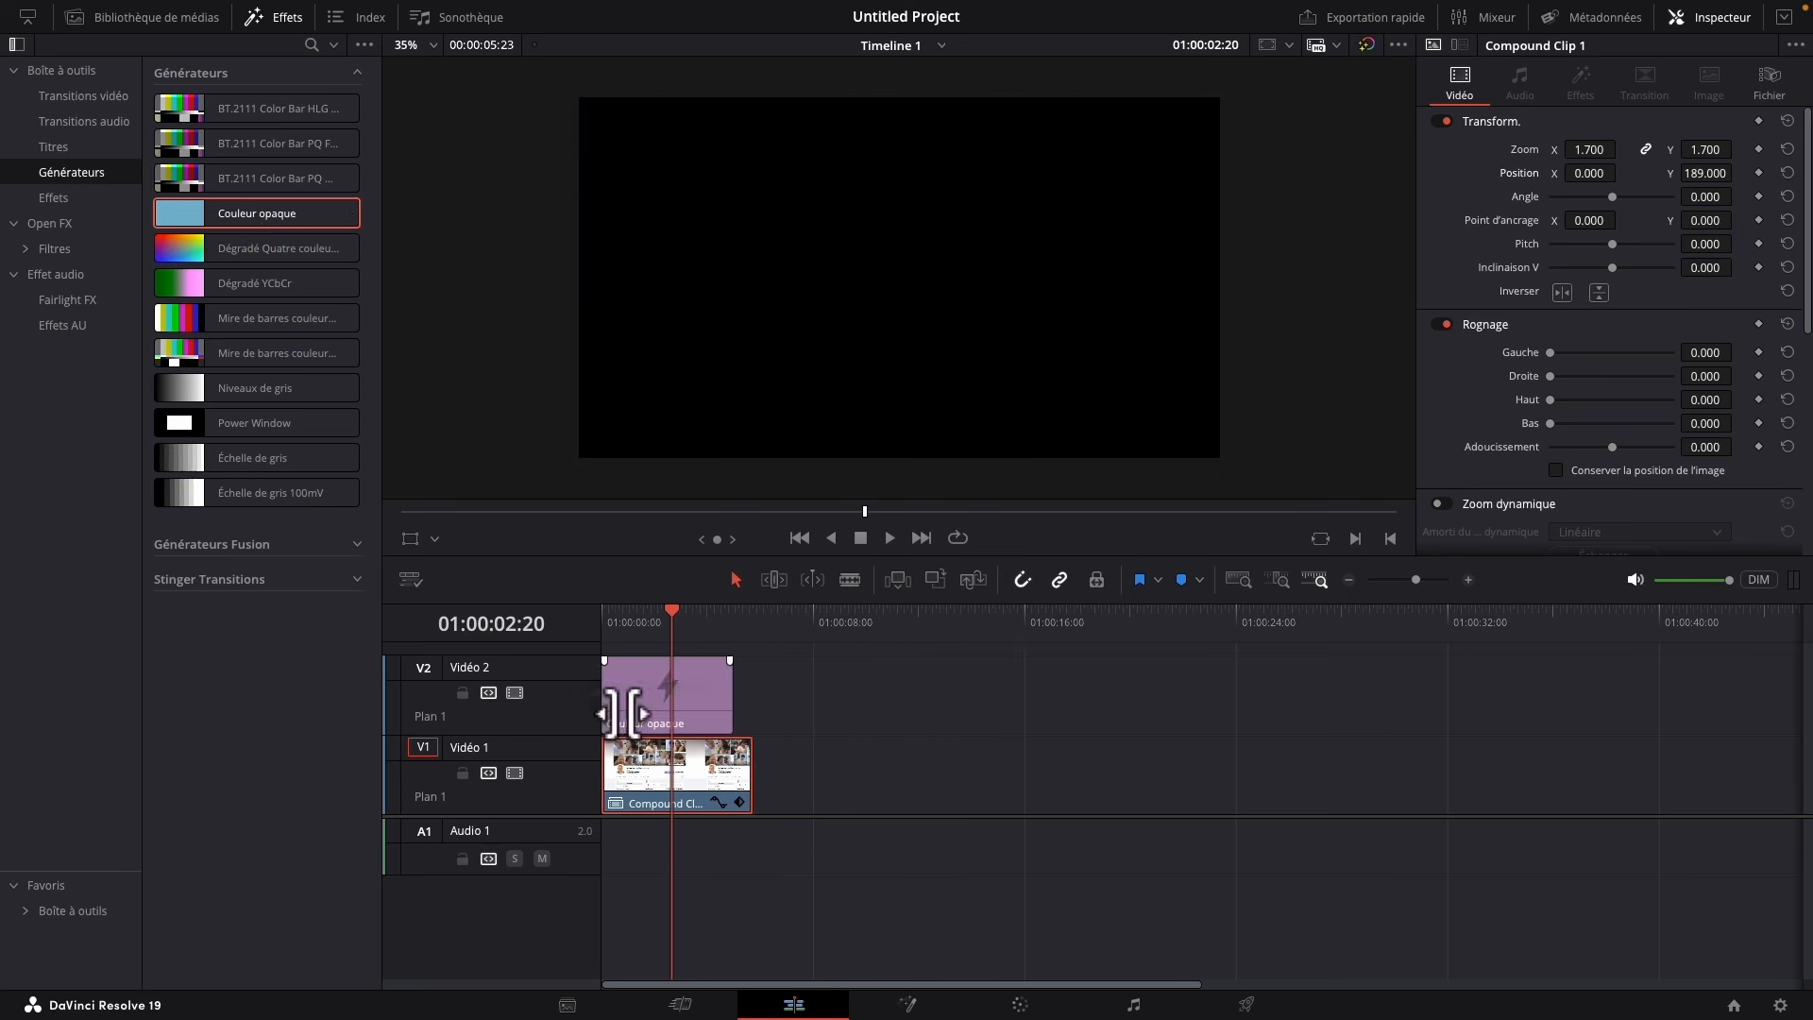
left_click(280, 18)
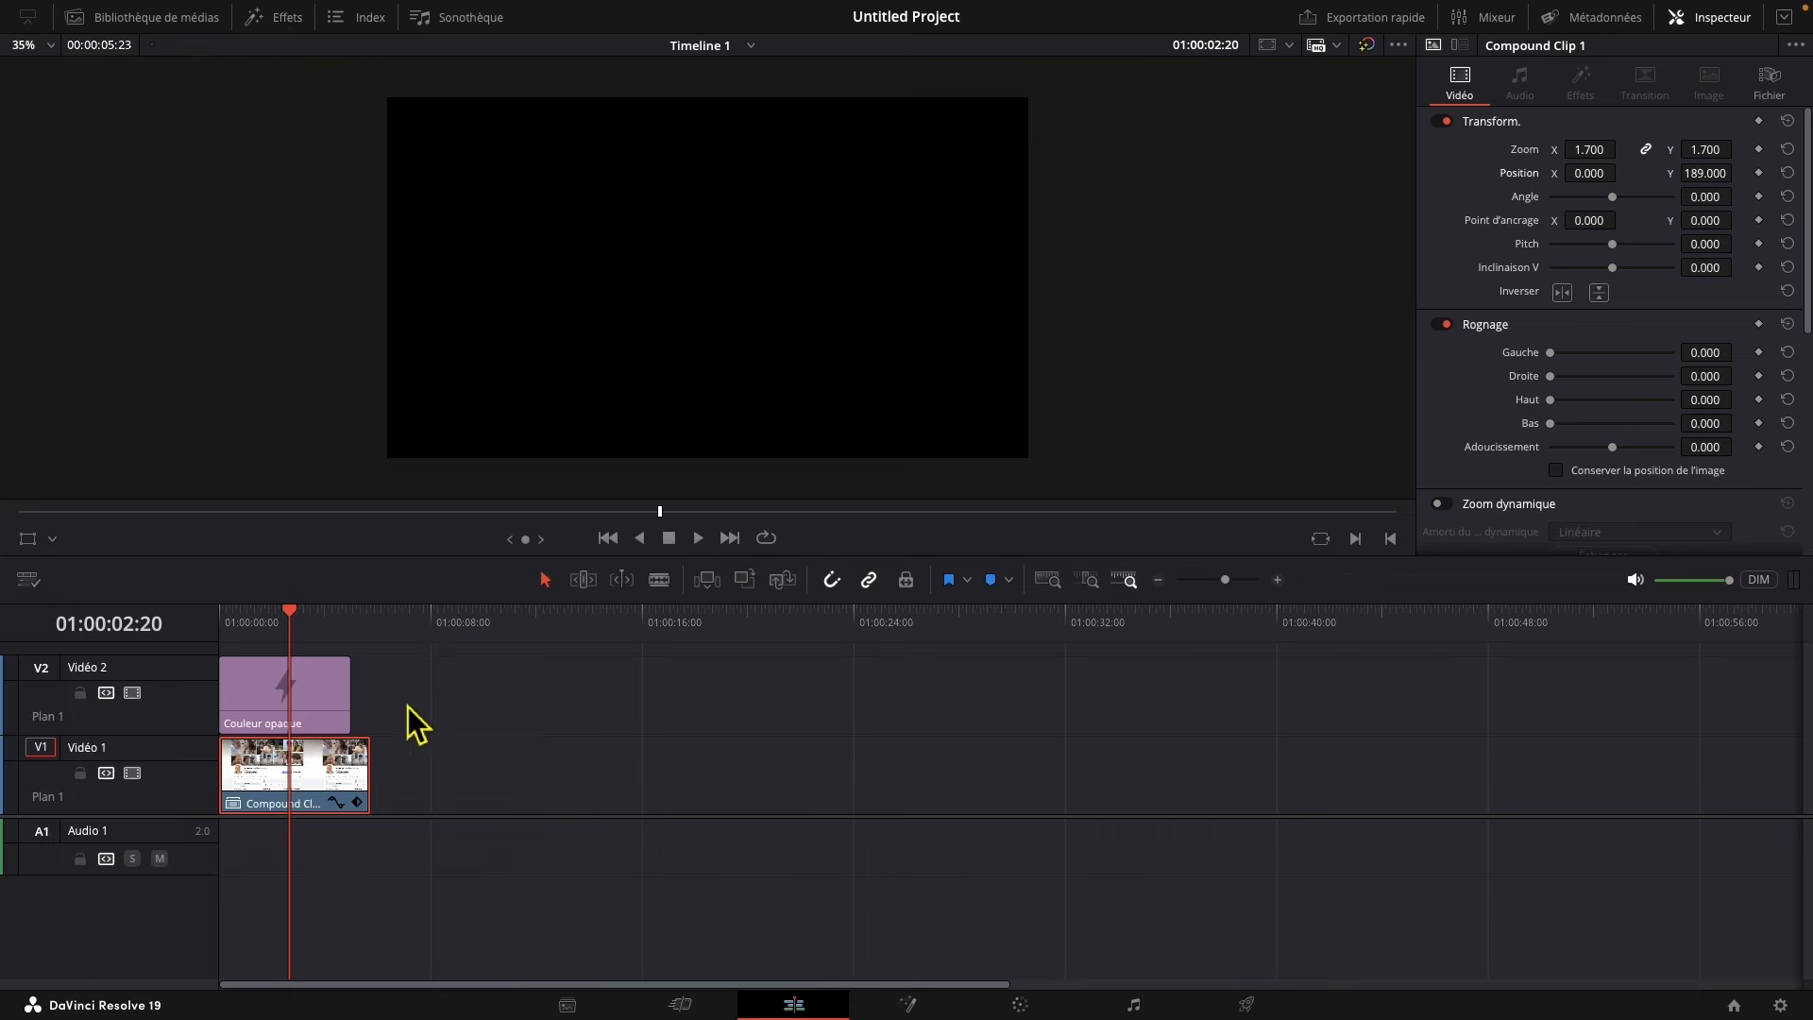
left_click_drag(357, 720, 381, 699)
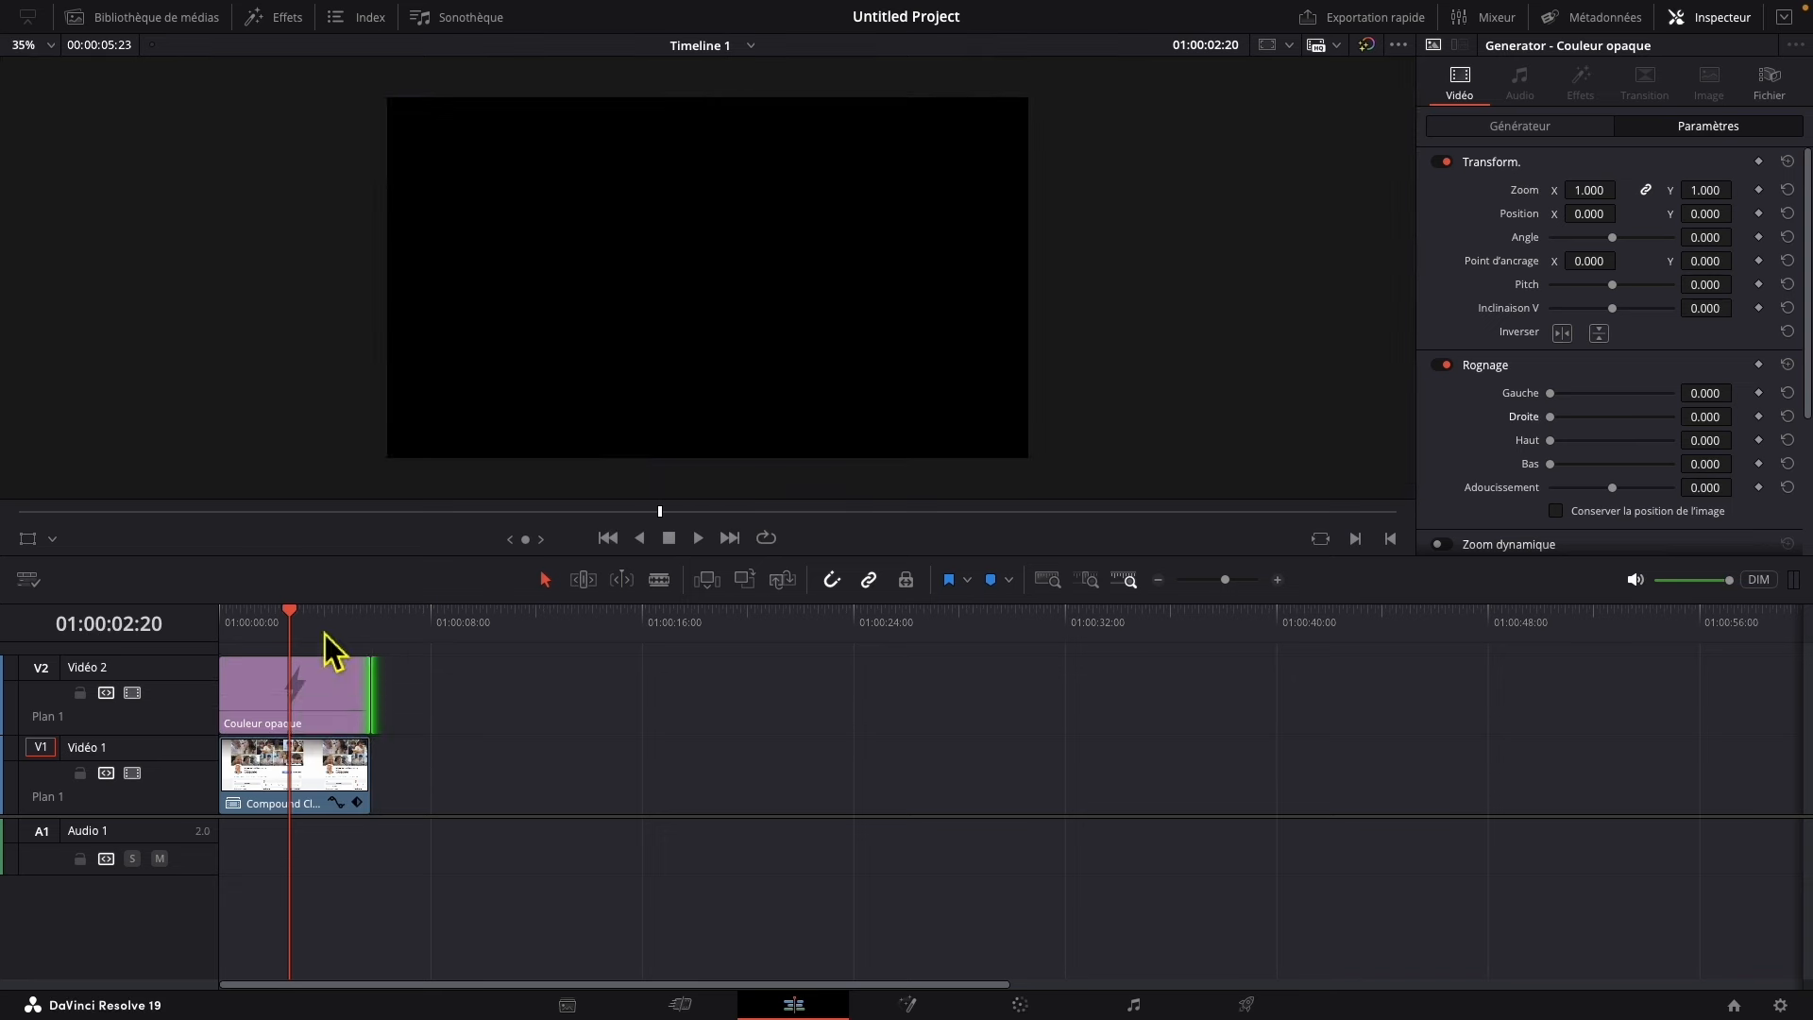
Step: With the playhead at 01:00:02:10, set the new Couleur opaque clip's colour to the Nickel pencil
left_click_drag(291, 635, 280, 635)
left_click(324, 692)
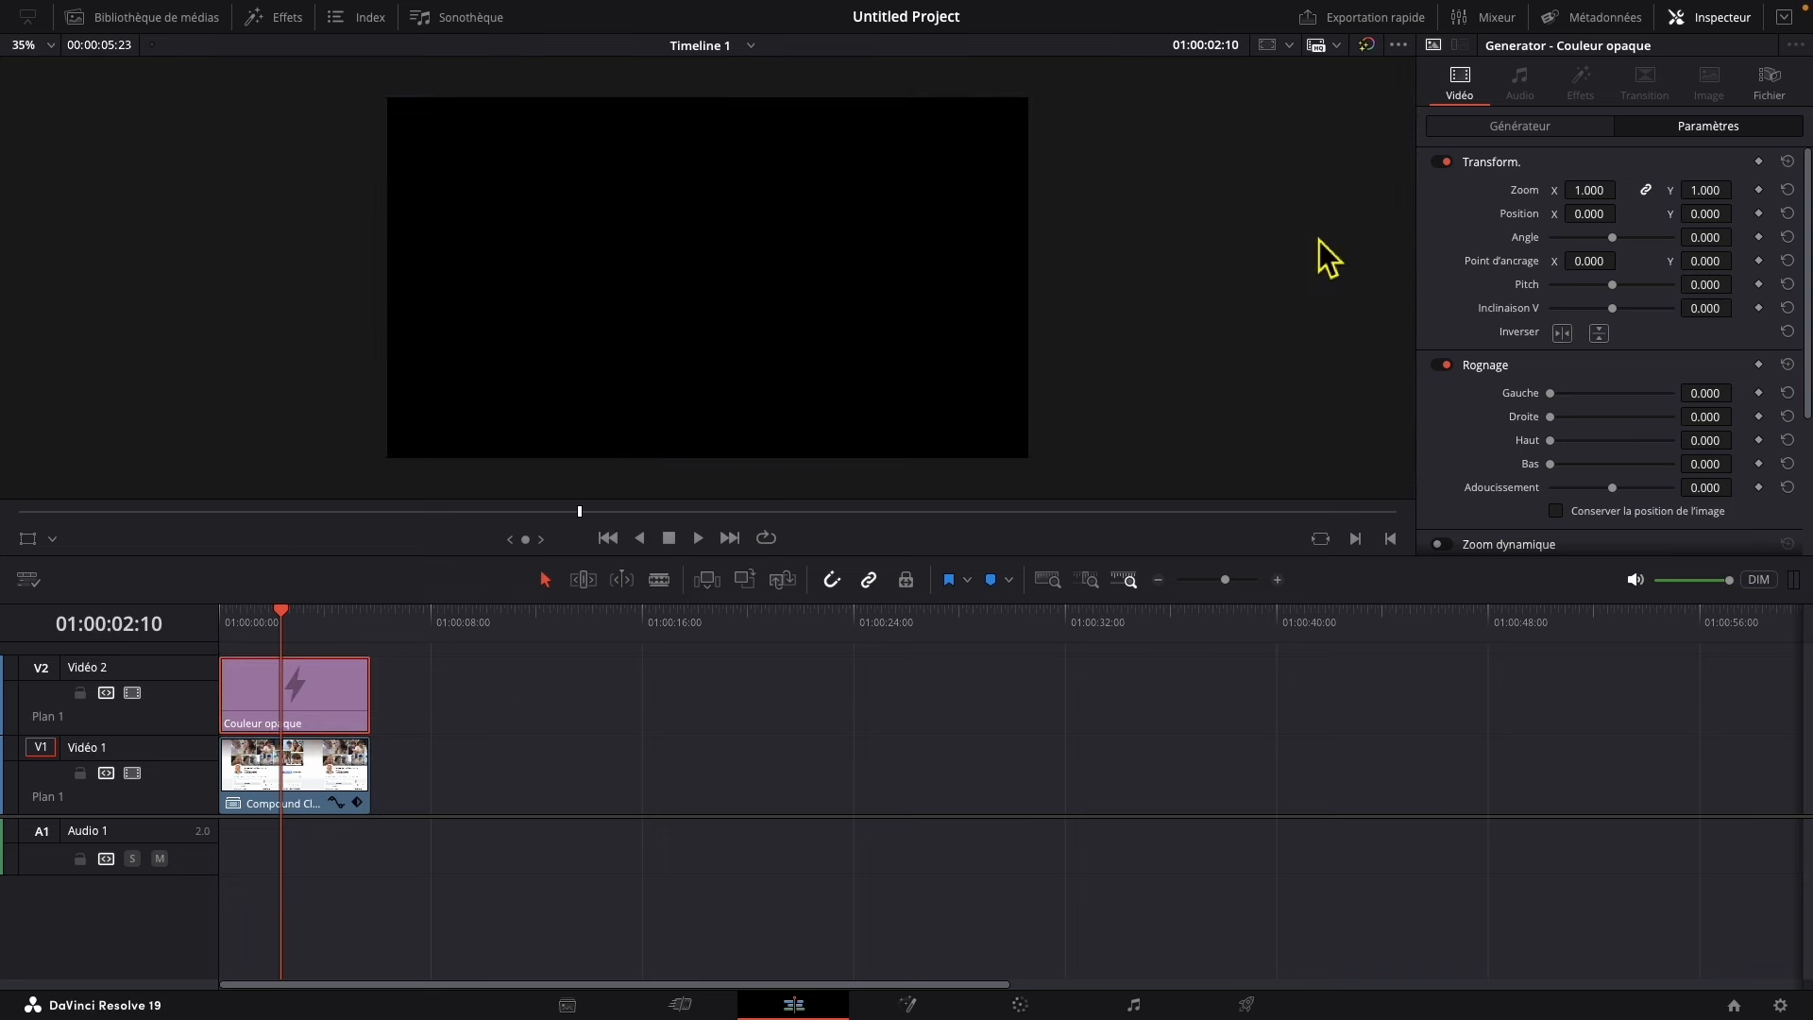
left_click(1554, 133)
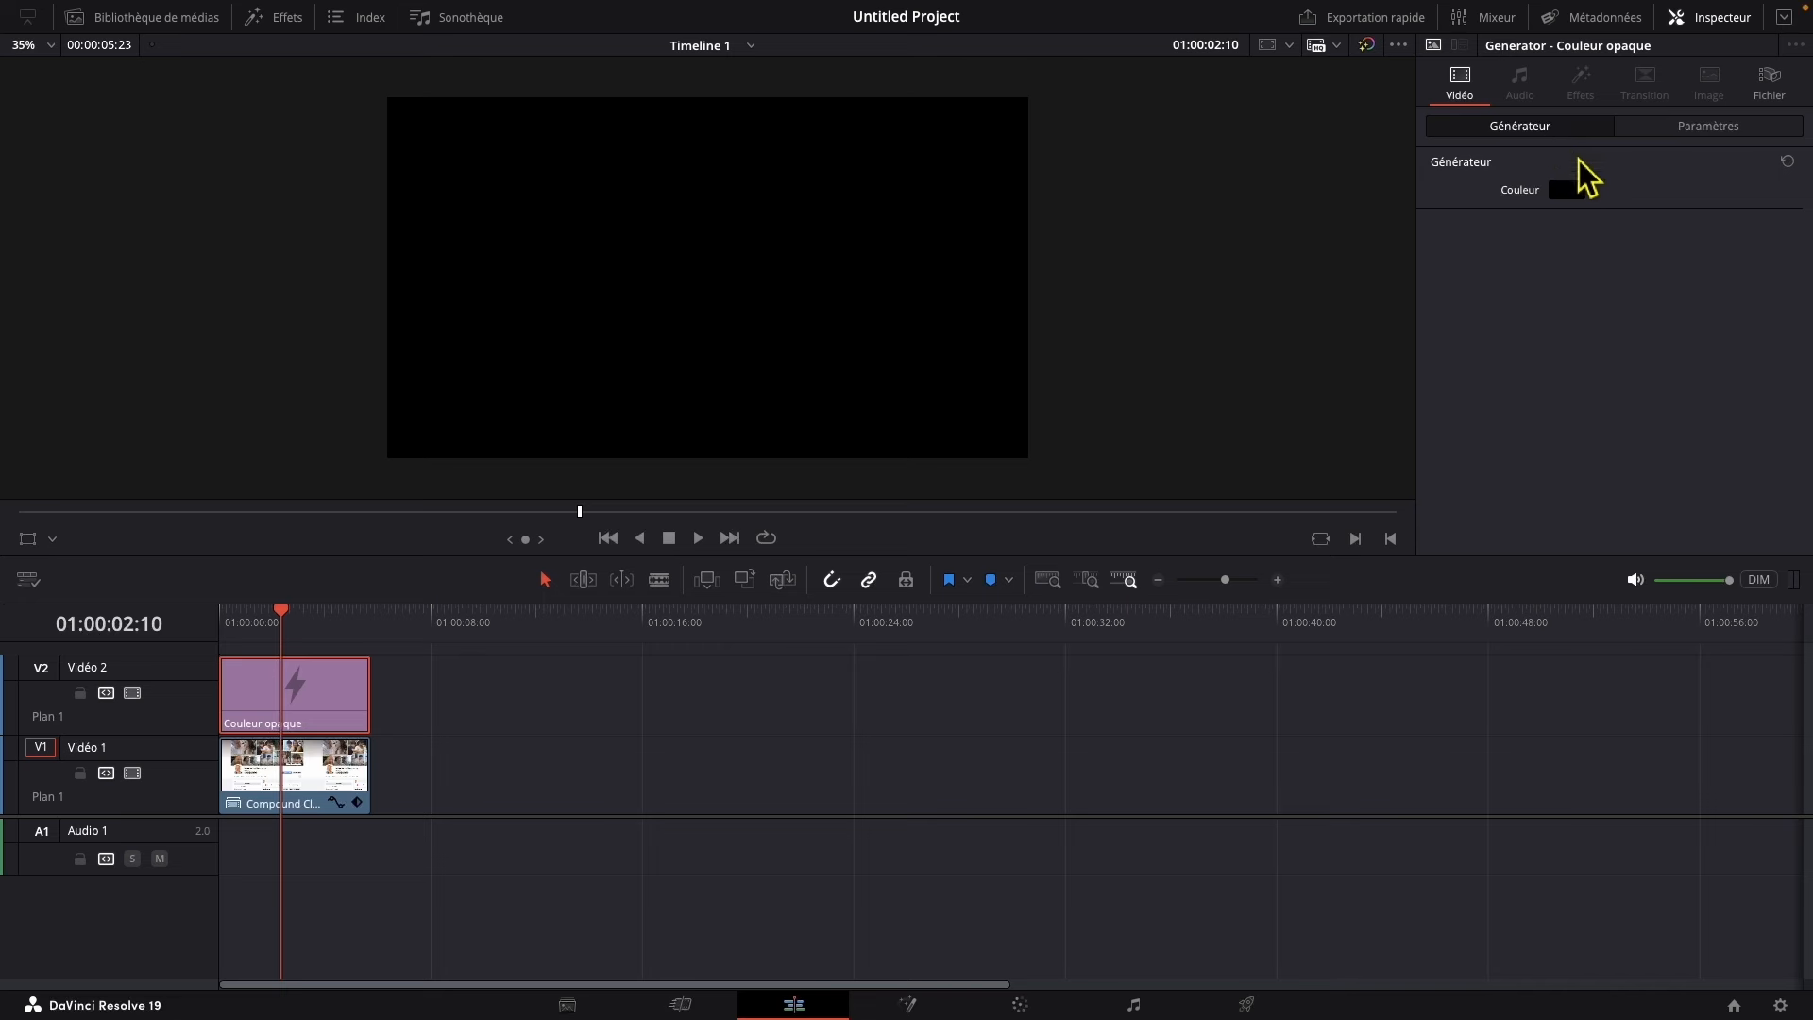
left_click(1568, 191)
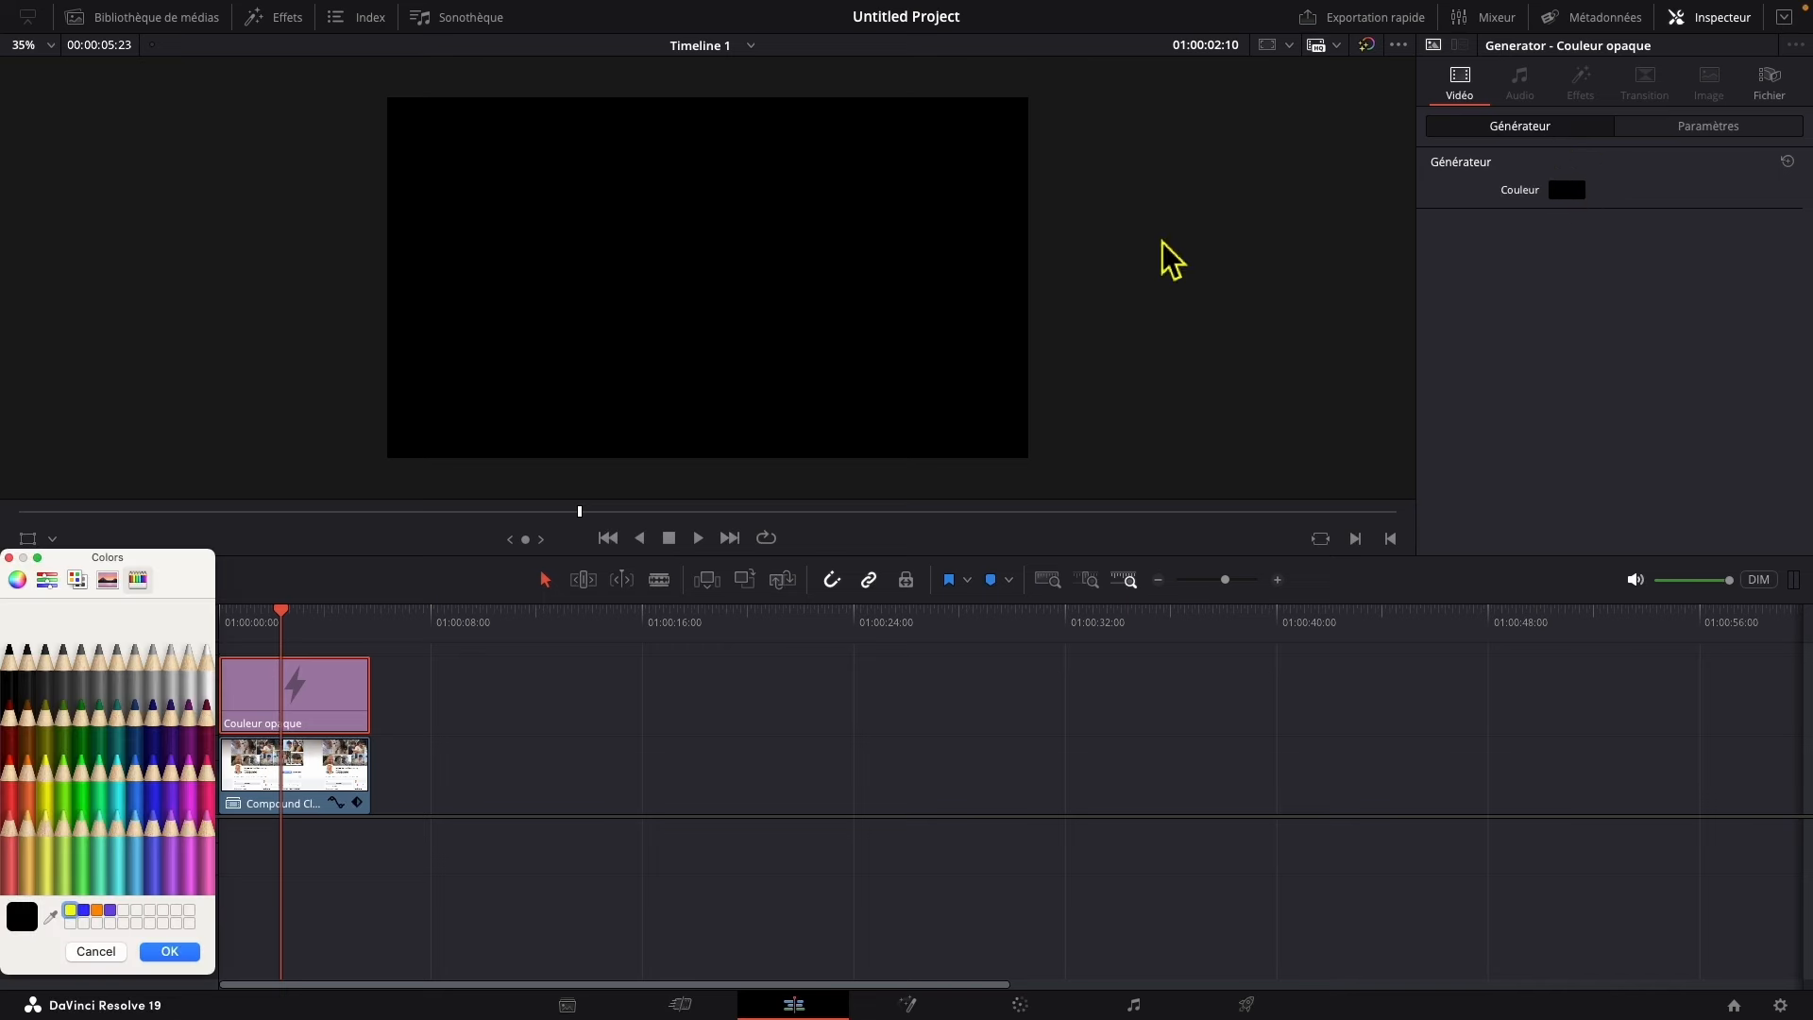
left_click(114, 677)
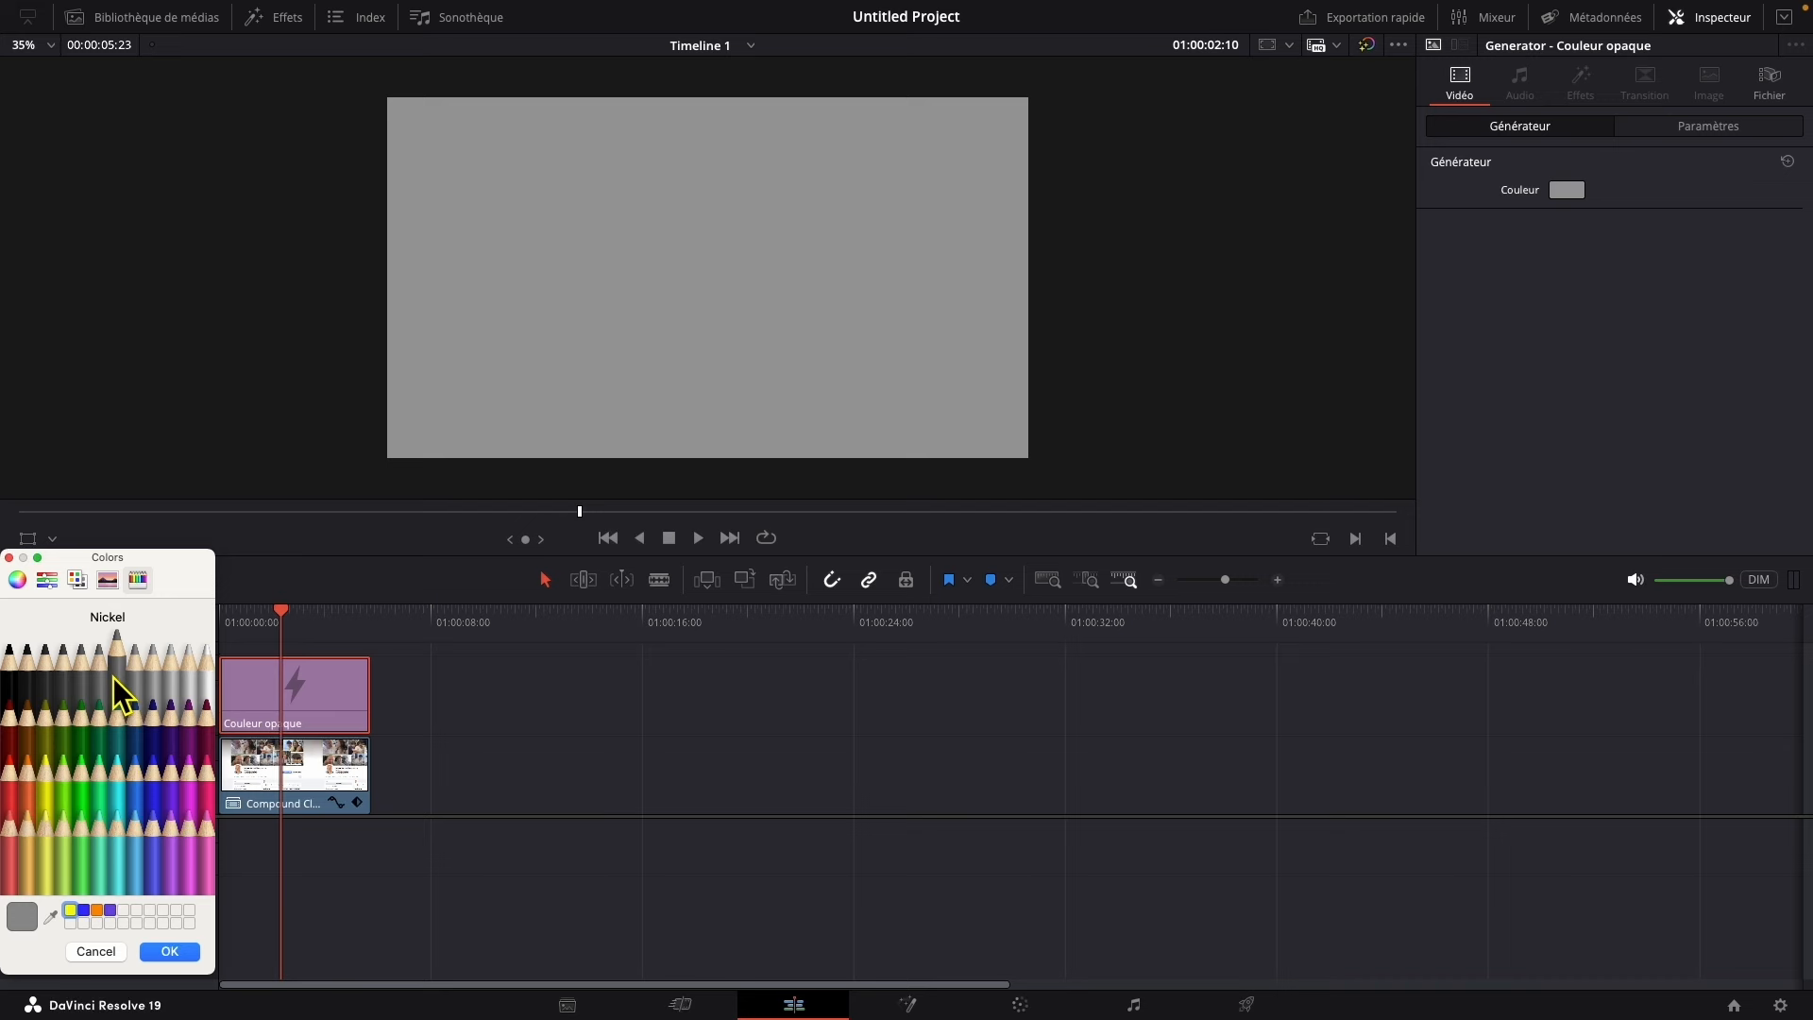
left_click(183, 953)
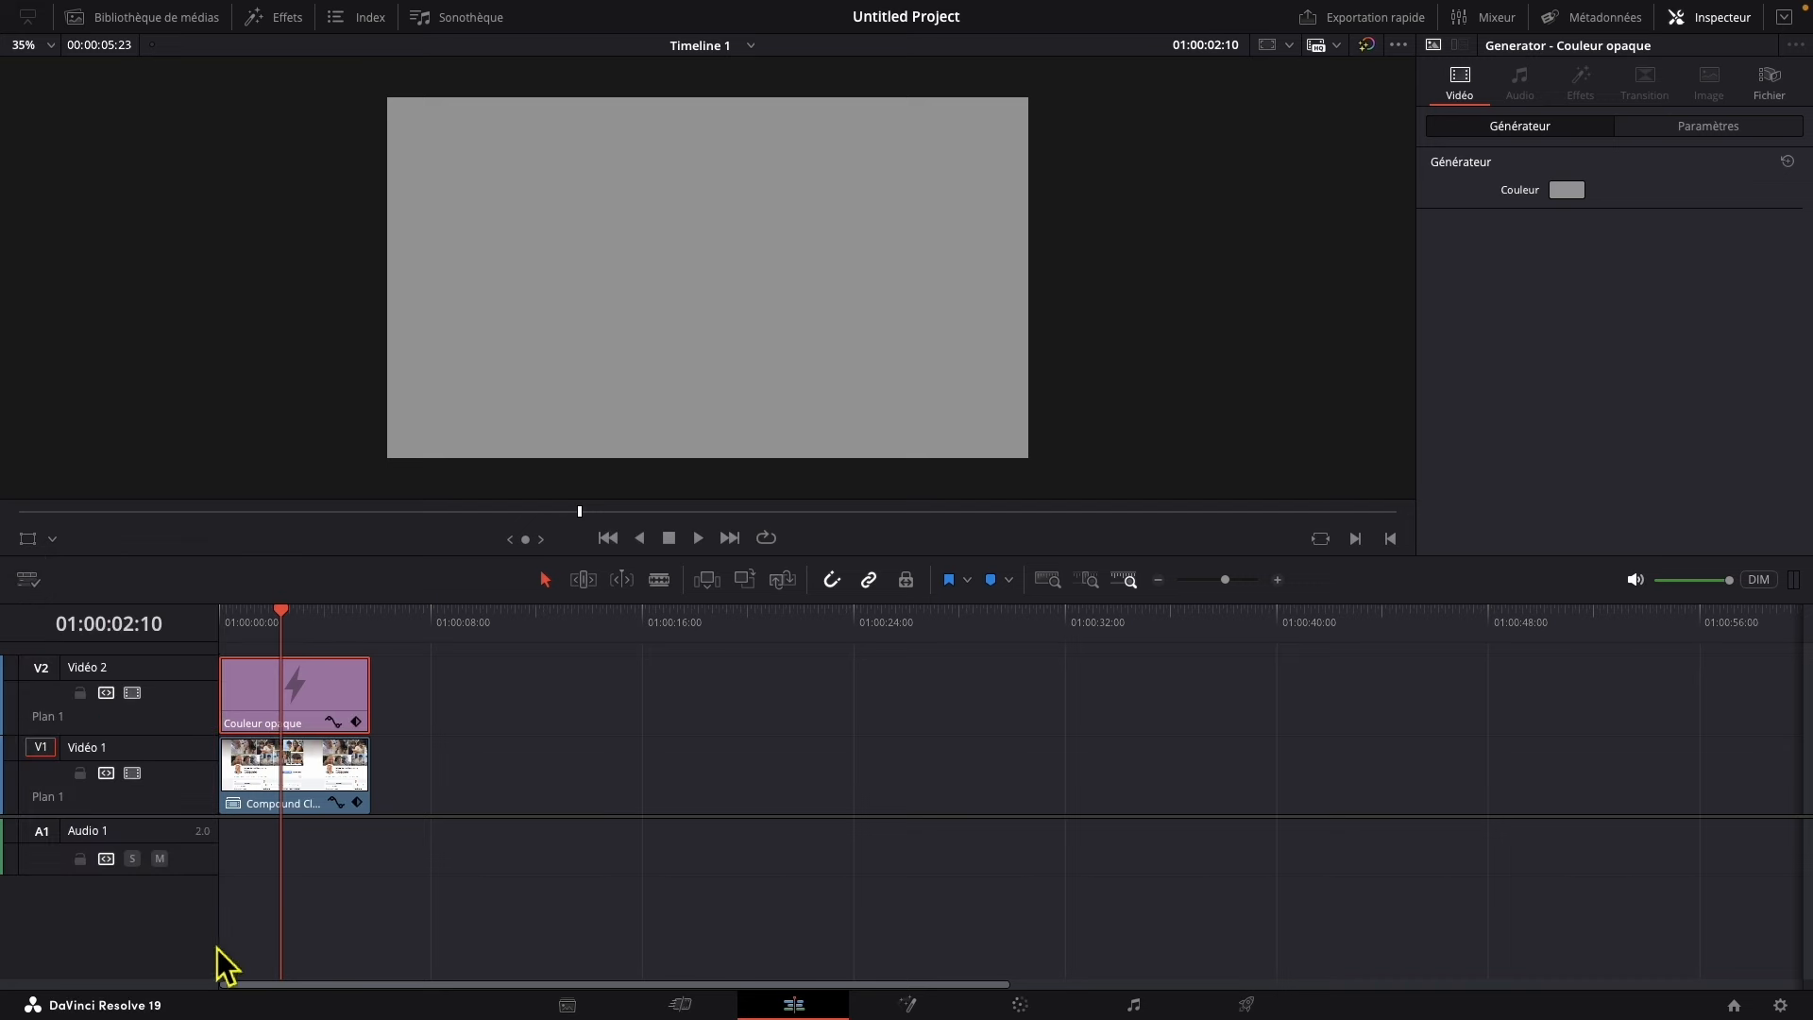
Step: Crop the grey clip to a band with Haut 882.1 and Bas 41.2, and lower its opacity to 78.63
left_click(1724, 133)
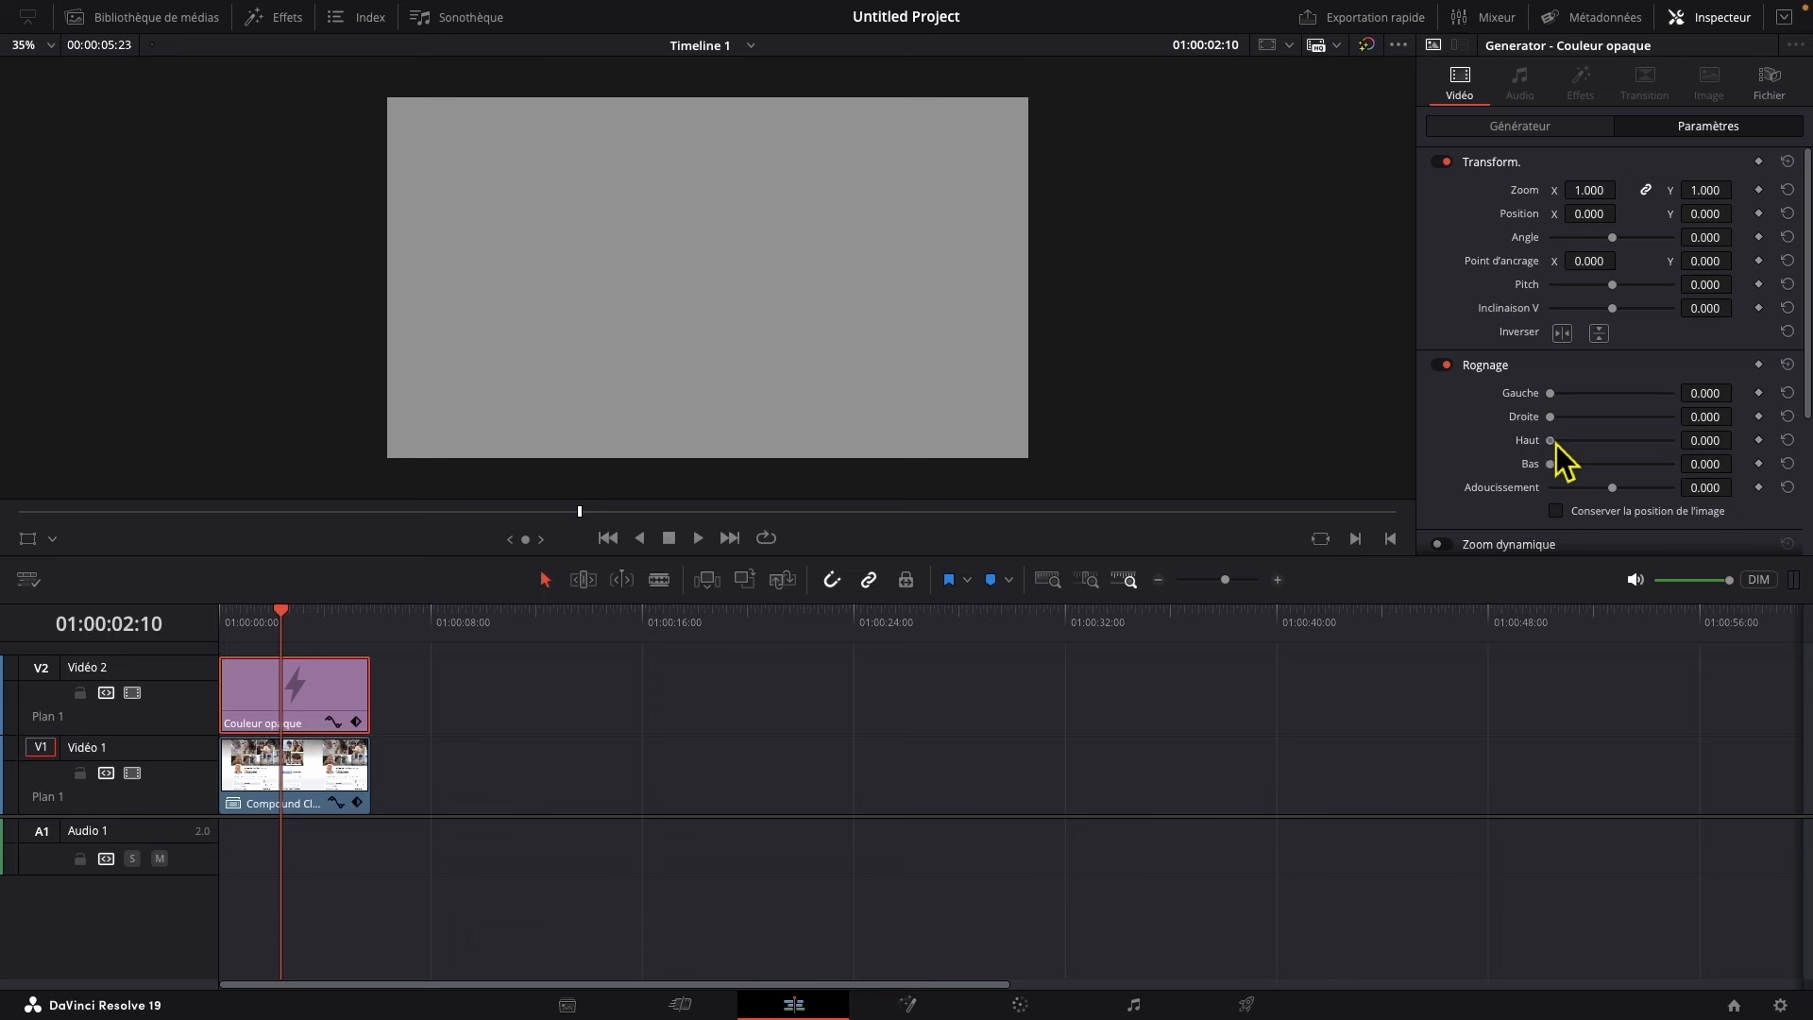
mouse_move(1552, 440)
left_mouse_down()
mouse_move(1643, 469)
mouse_move(1561, 469)
left_mouse_up()
scroll(1618, 433, "down", 3)
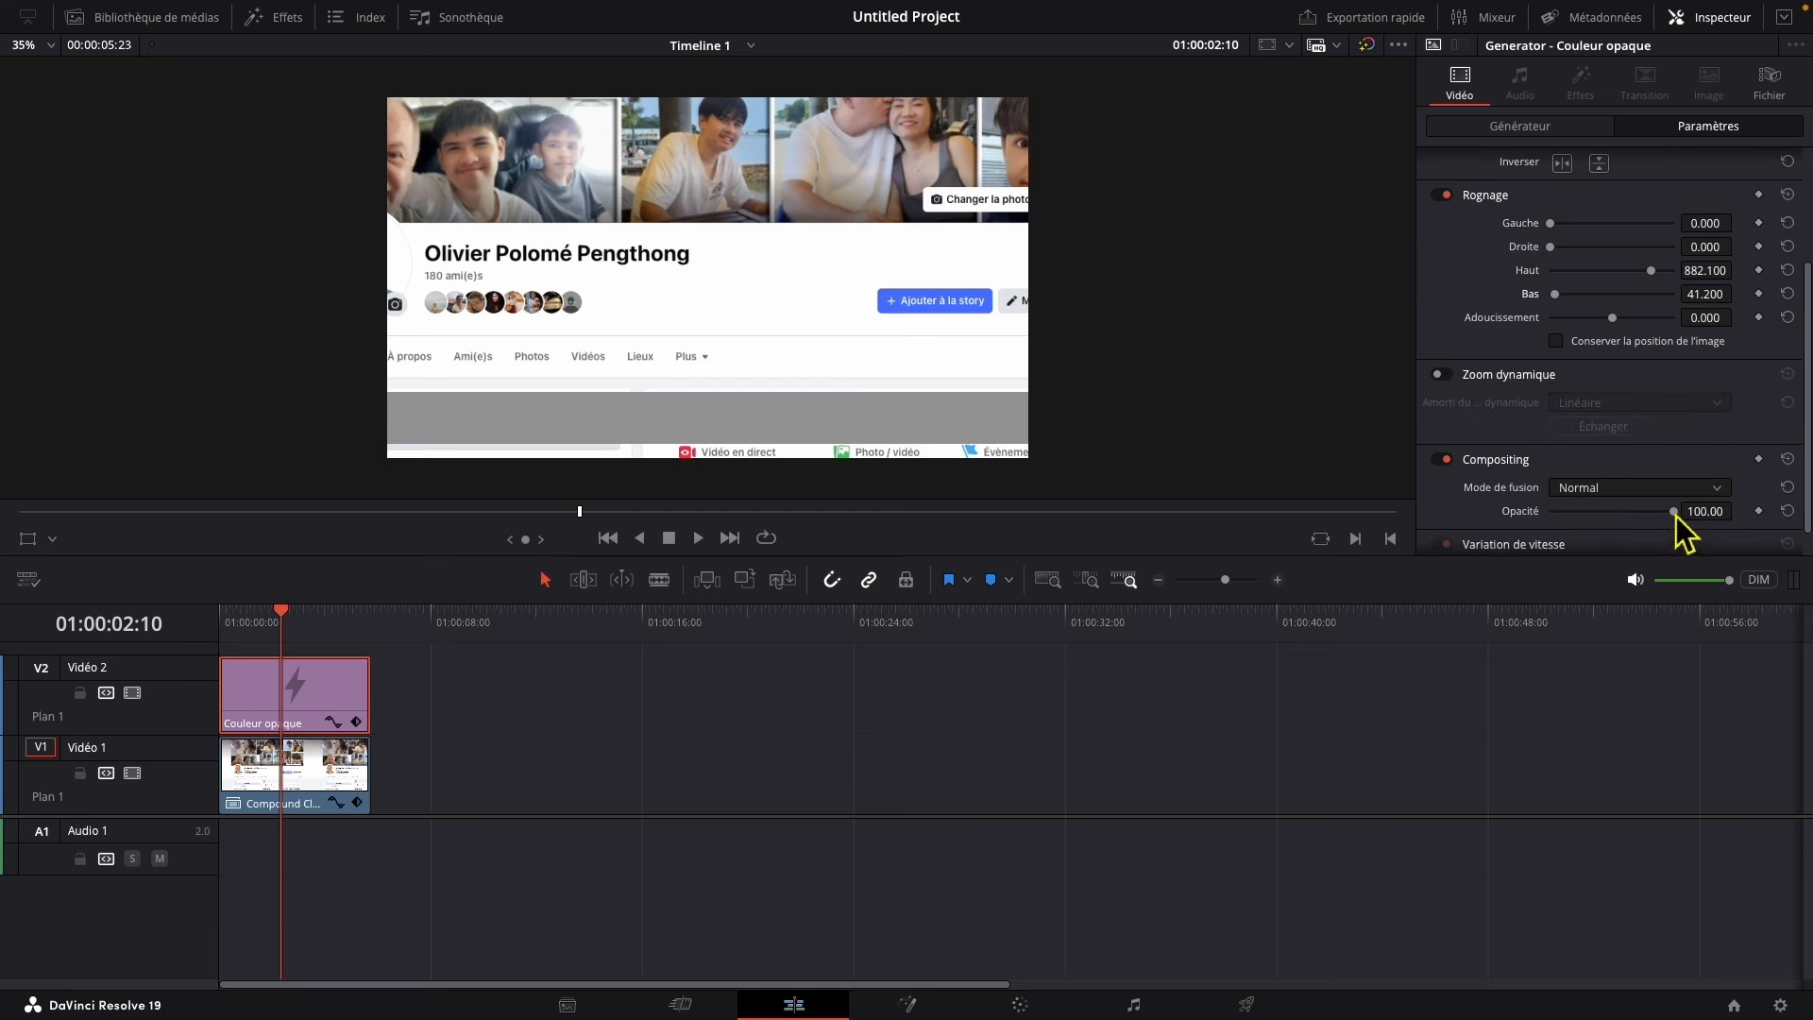
left_click_drag(1675, 516, 1647, 511)
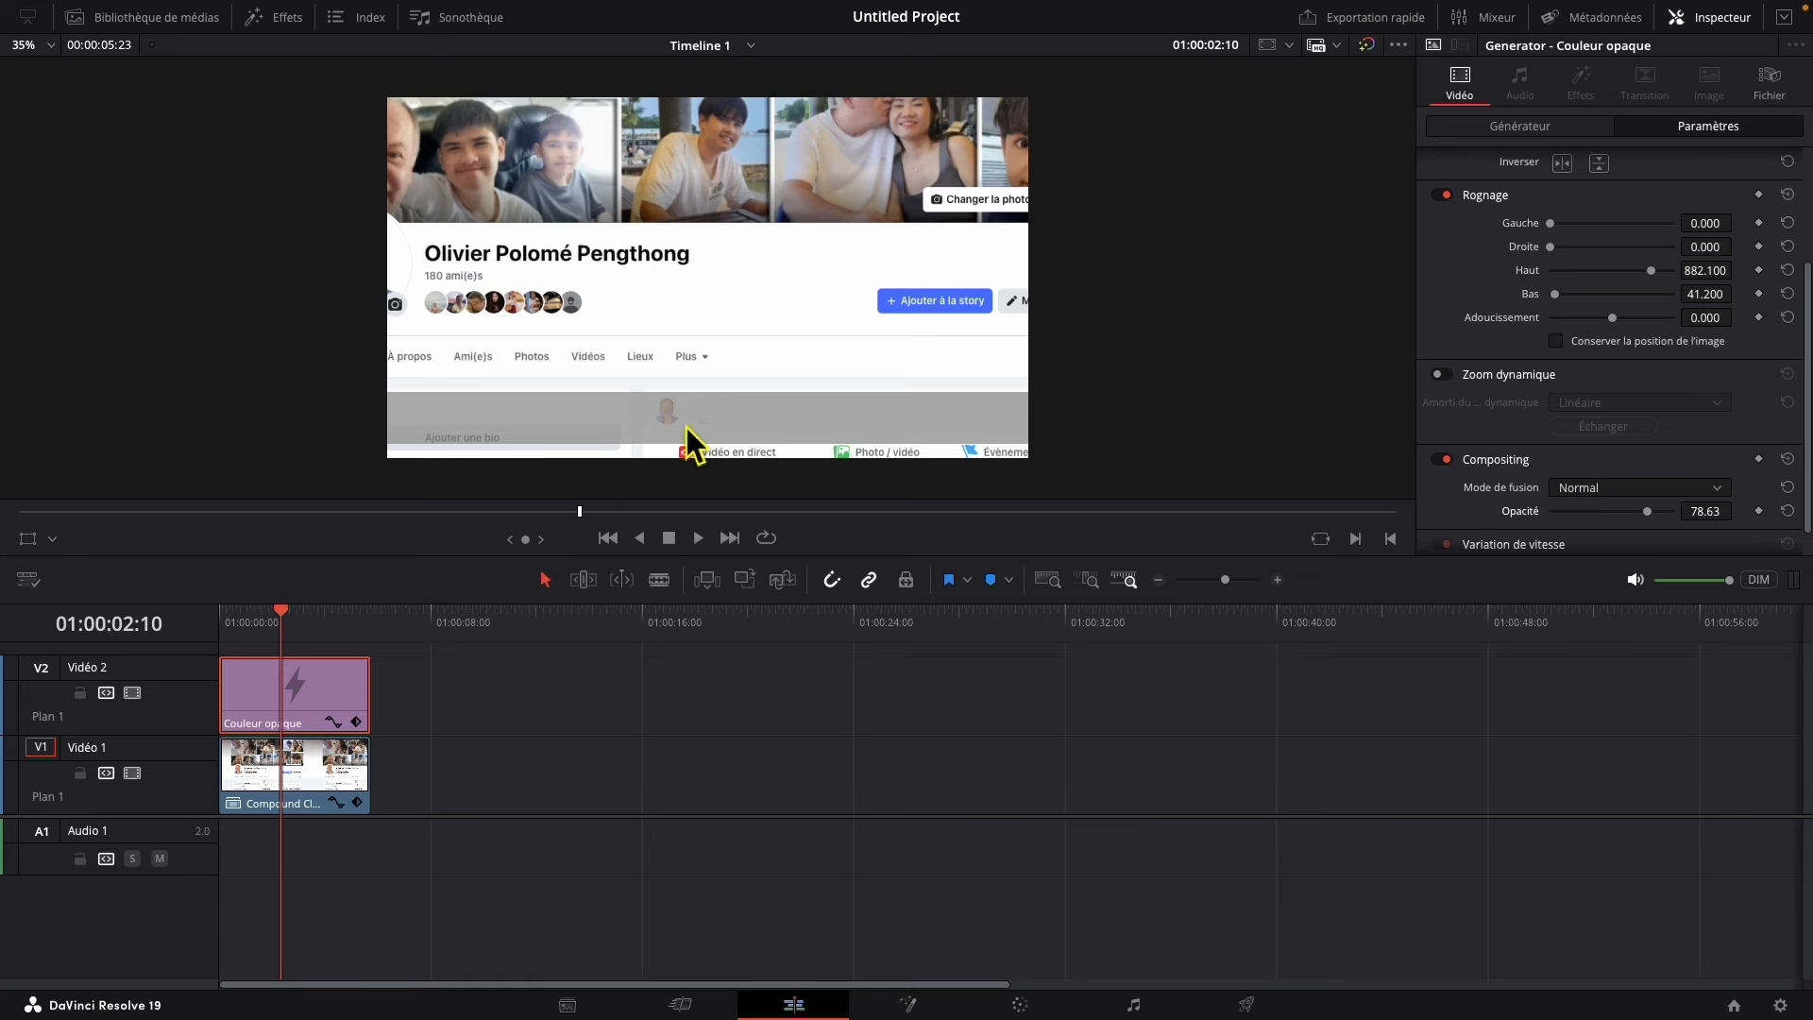